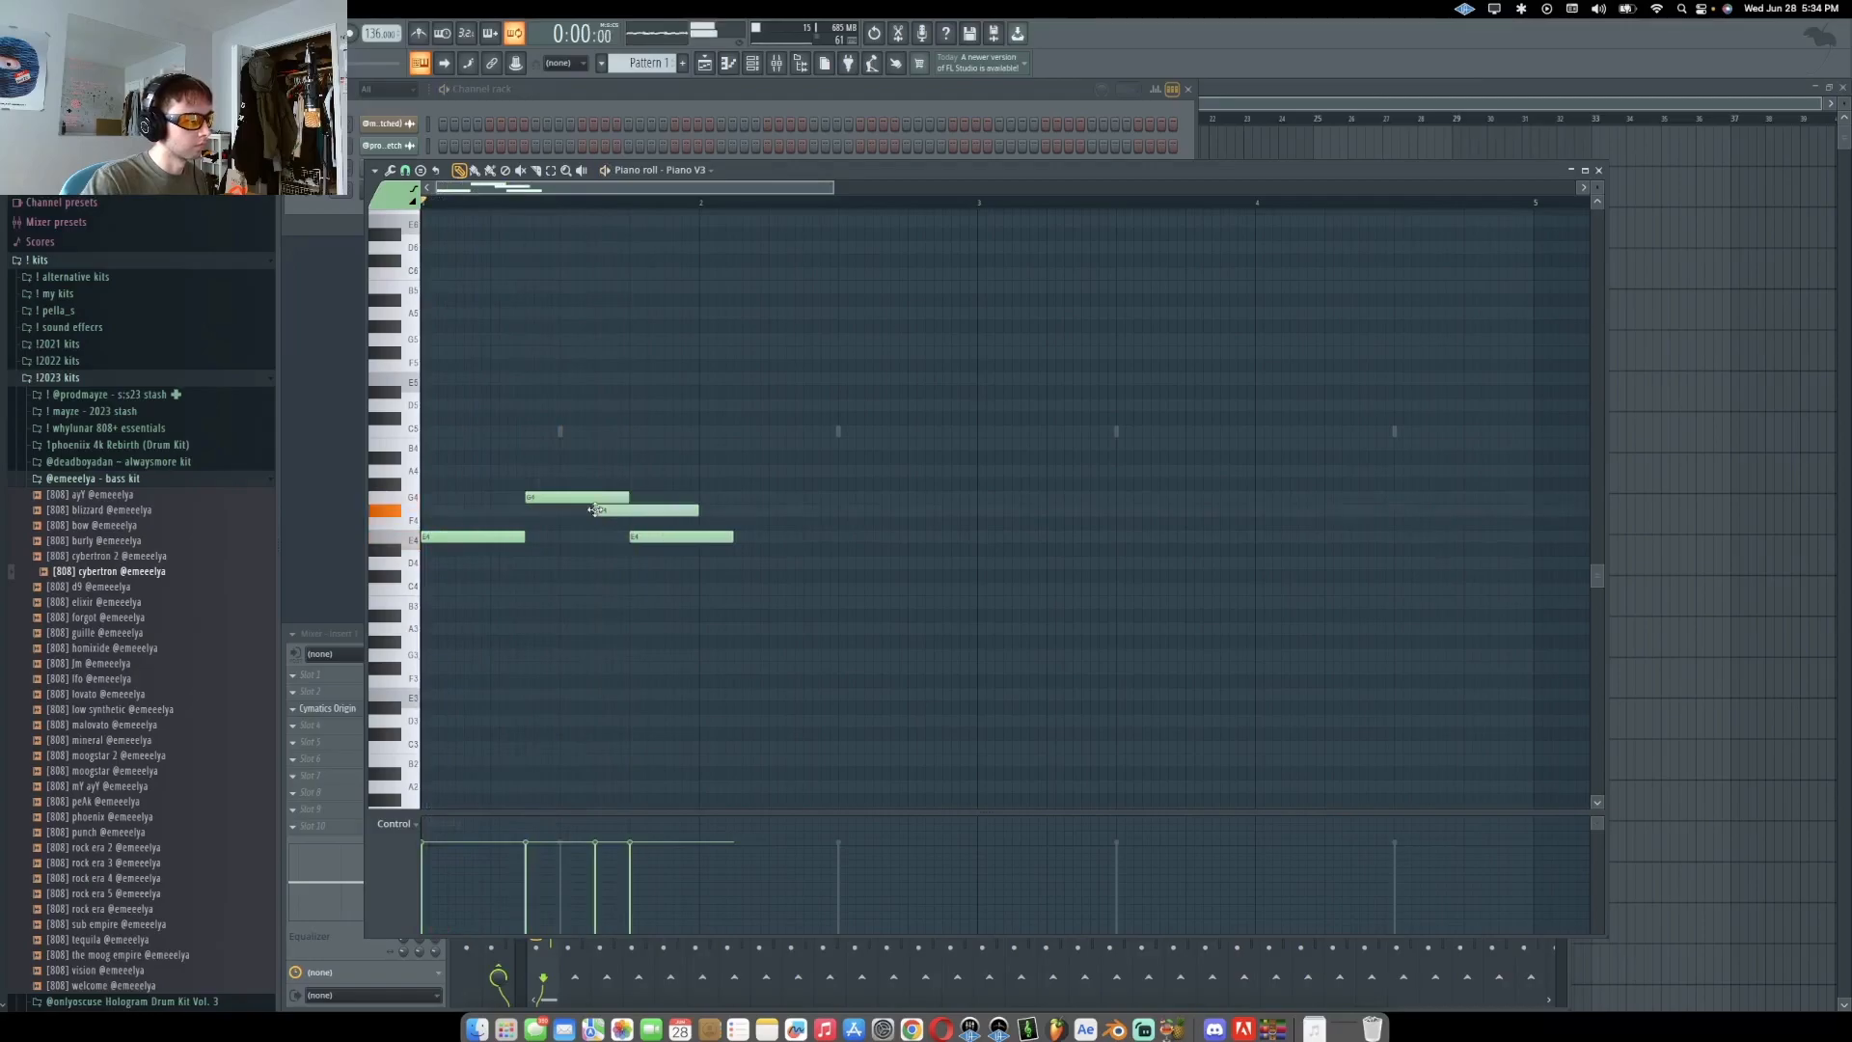
Play back the chord progression in the Piano V3 piano roll
super+click(767, 479)
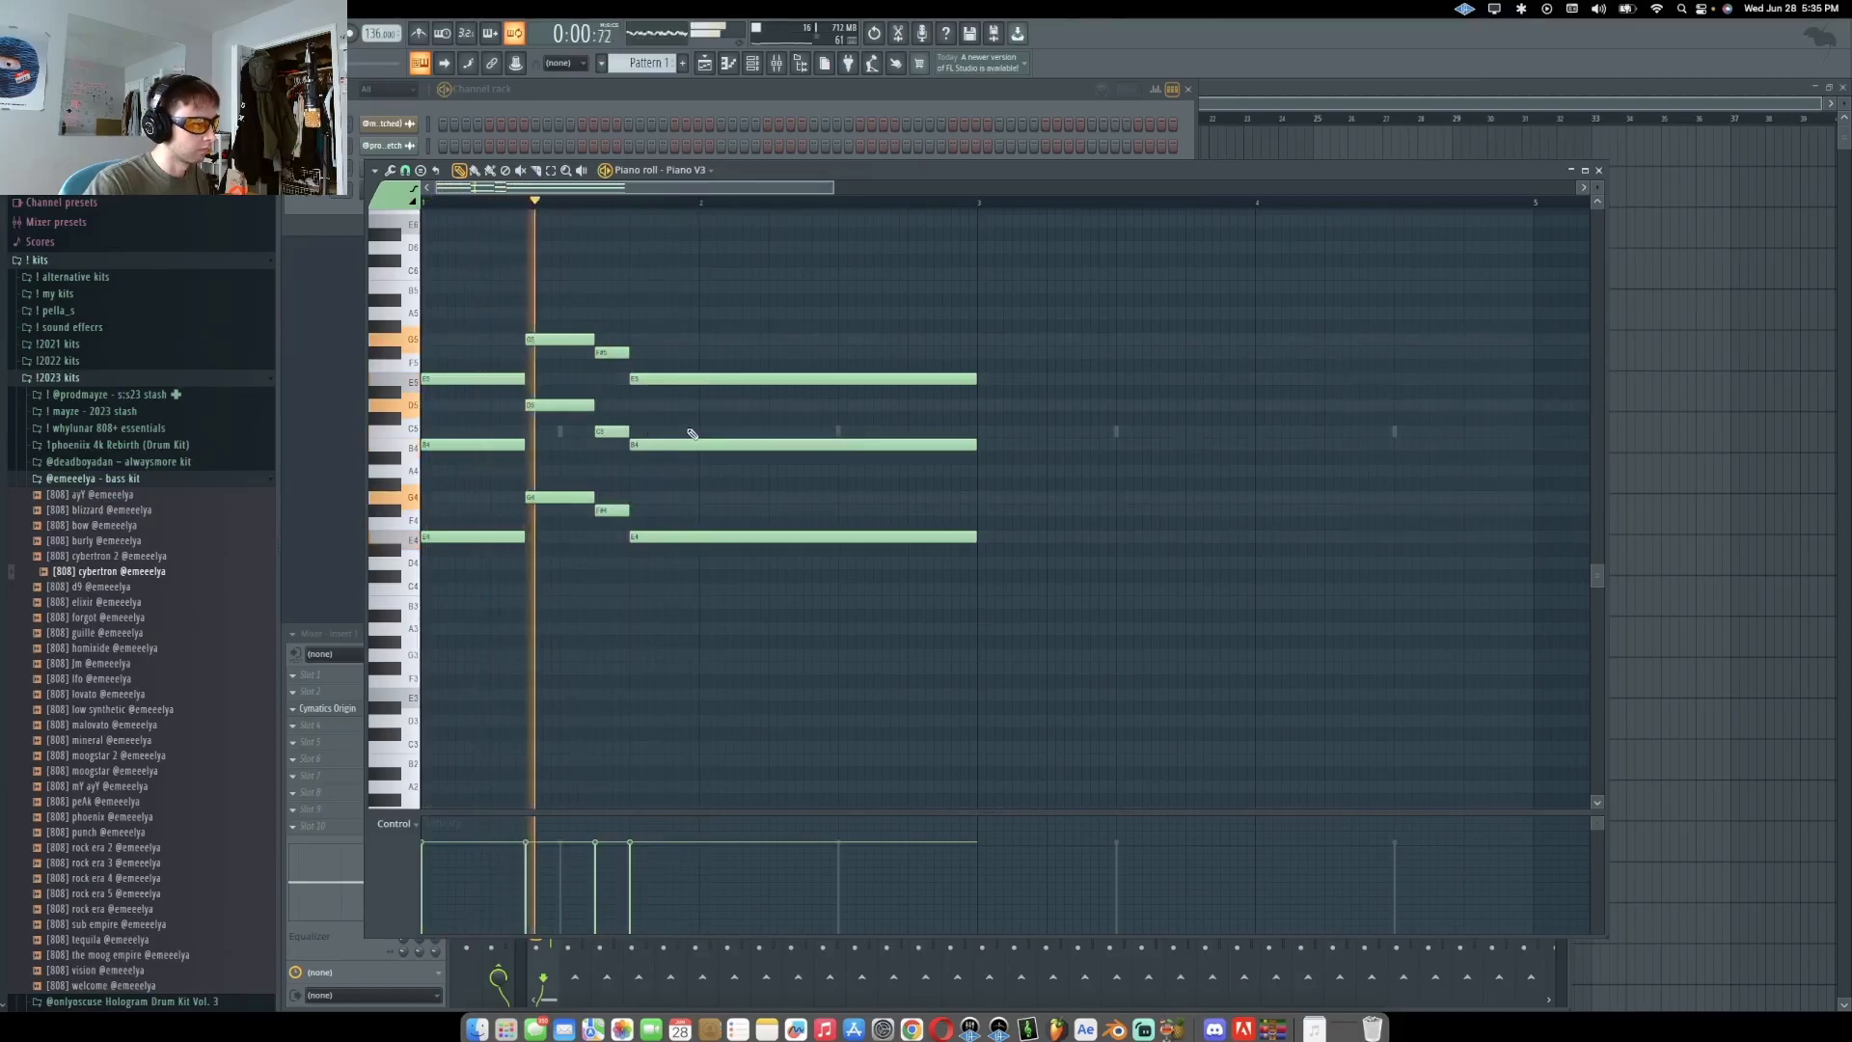
key(space)
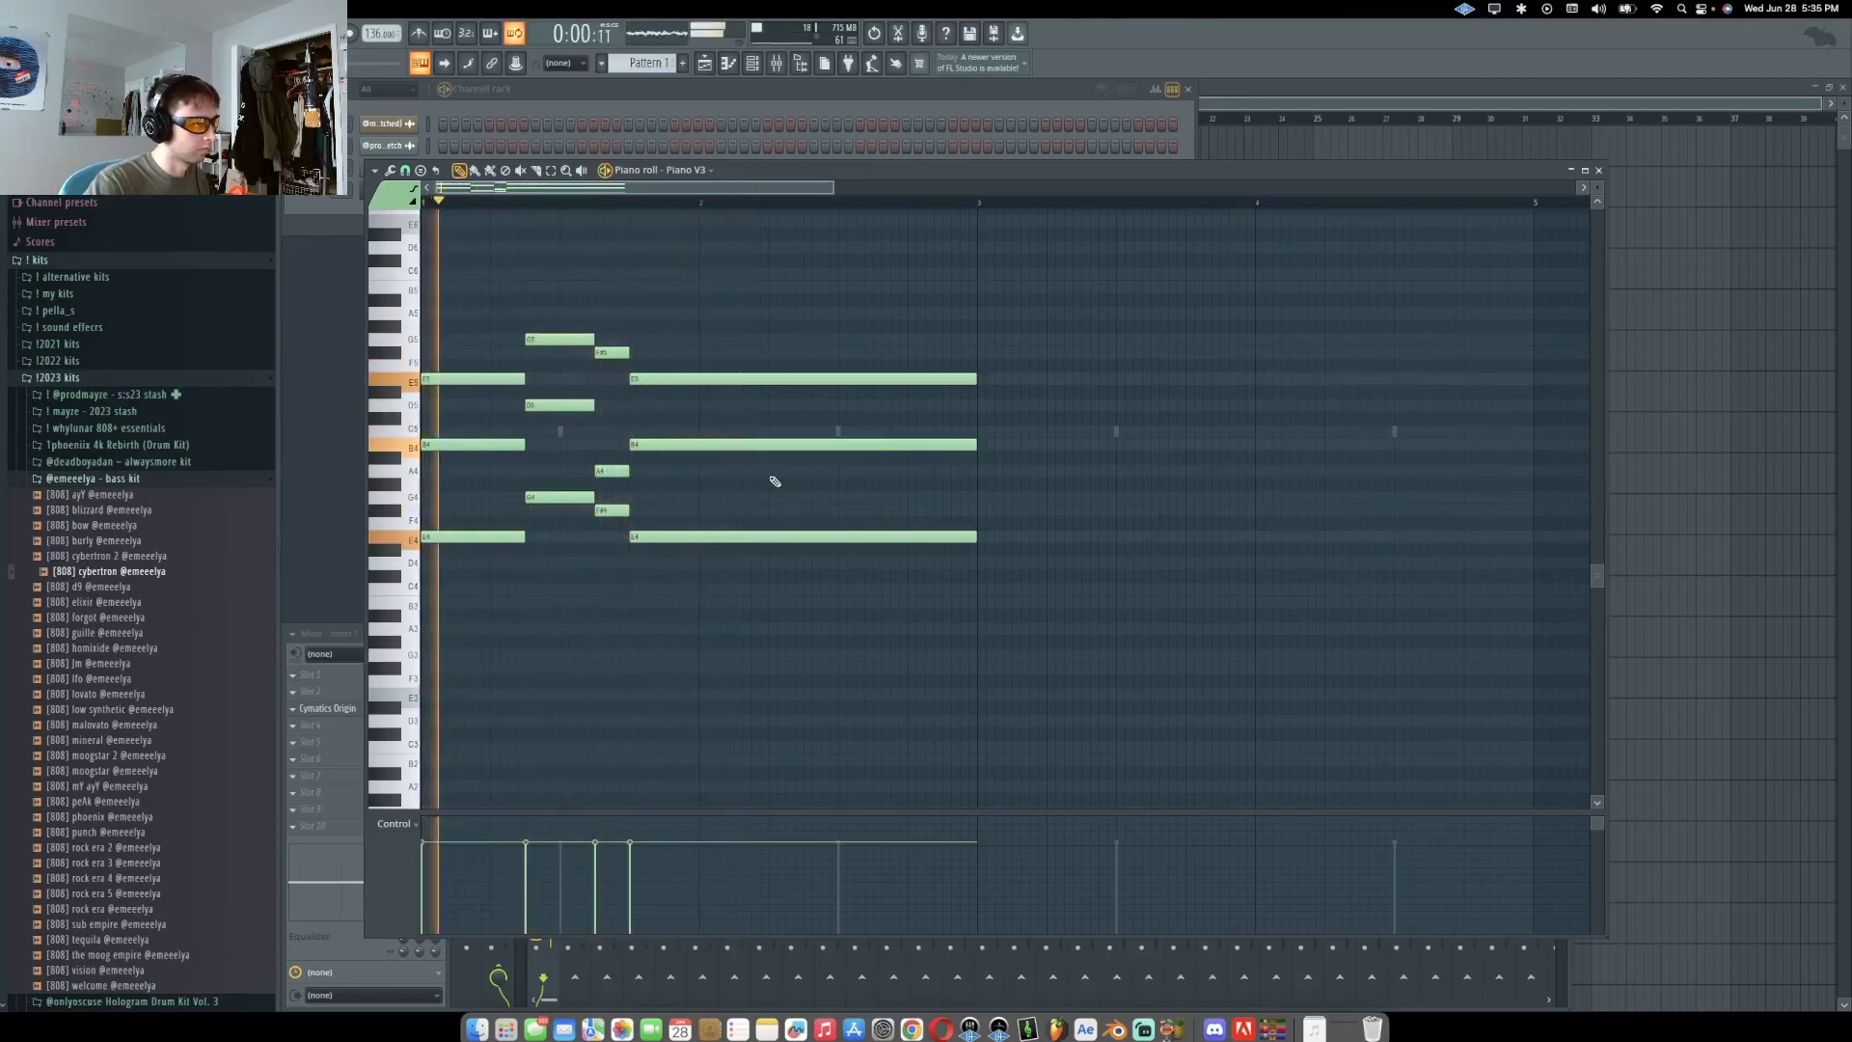
Select the chord progression and duplicate it twice so the chords span eight bars
drag(1036, 579, 414, 268)
key(super+b)
scroll(885, 598, down, 5)
drag(883, 599, 184, 232)
key(super+b)
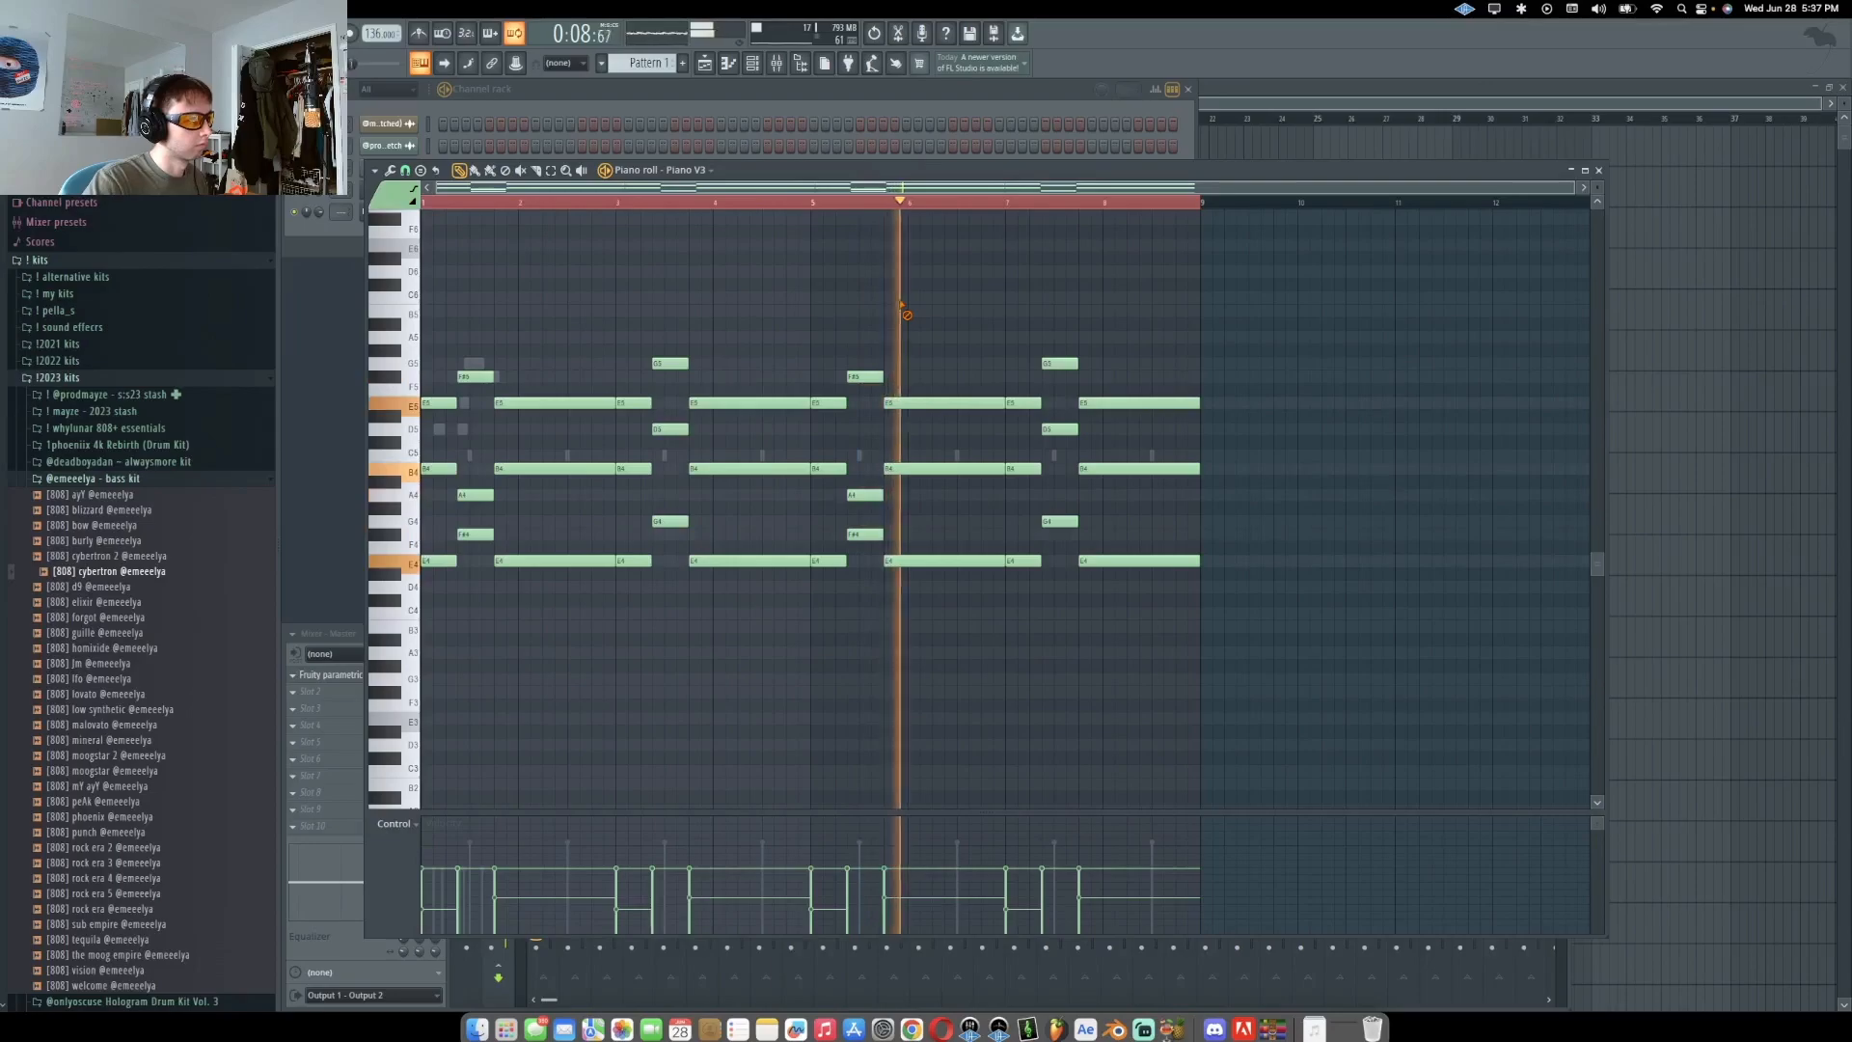
Switch the piano roll to the FabFilter Twin 2 melody and play it back
click(707, 173)
click(711, 268)
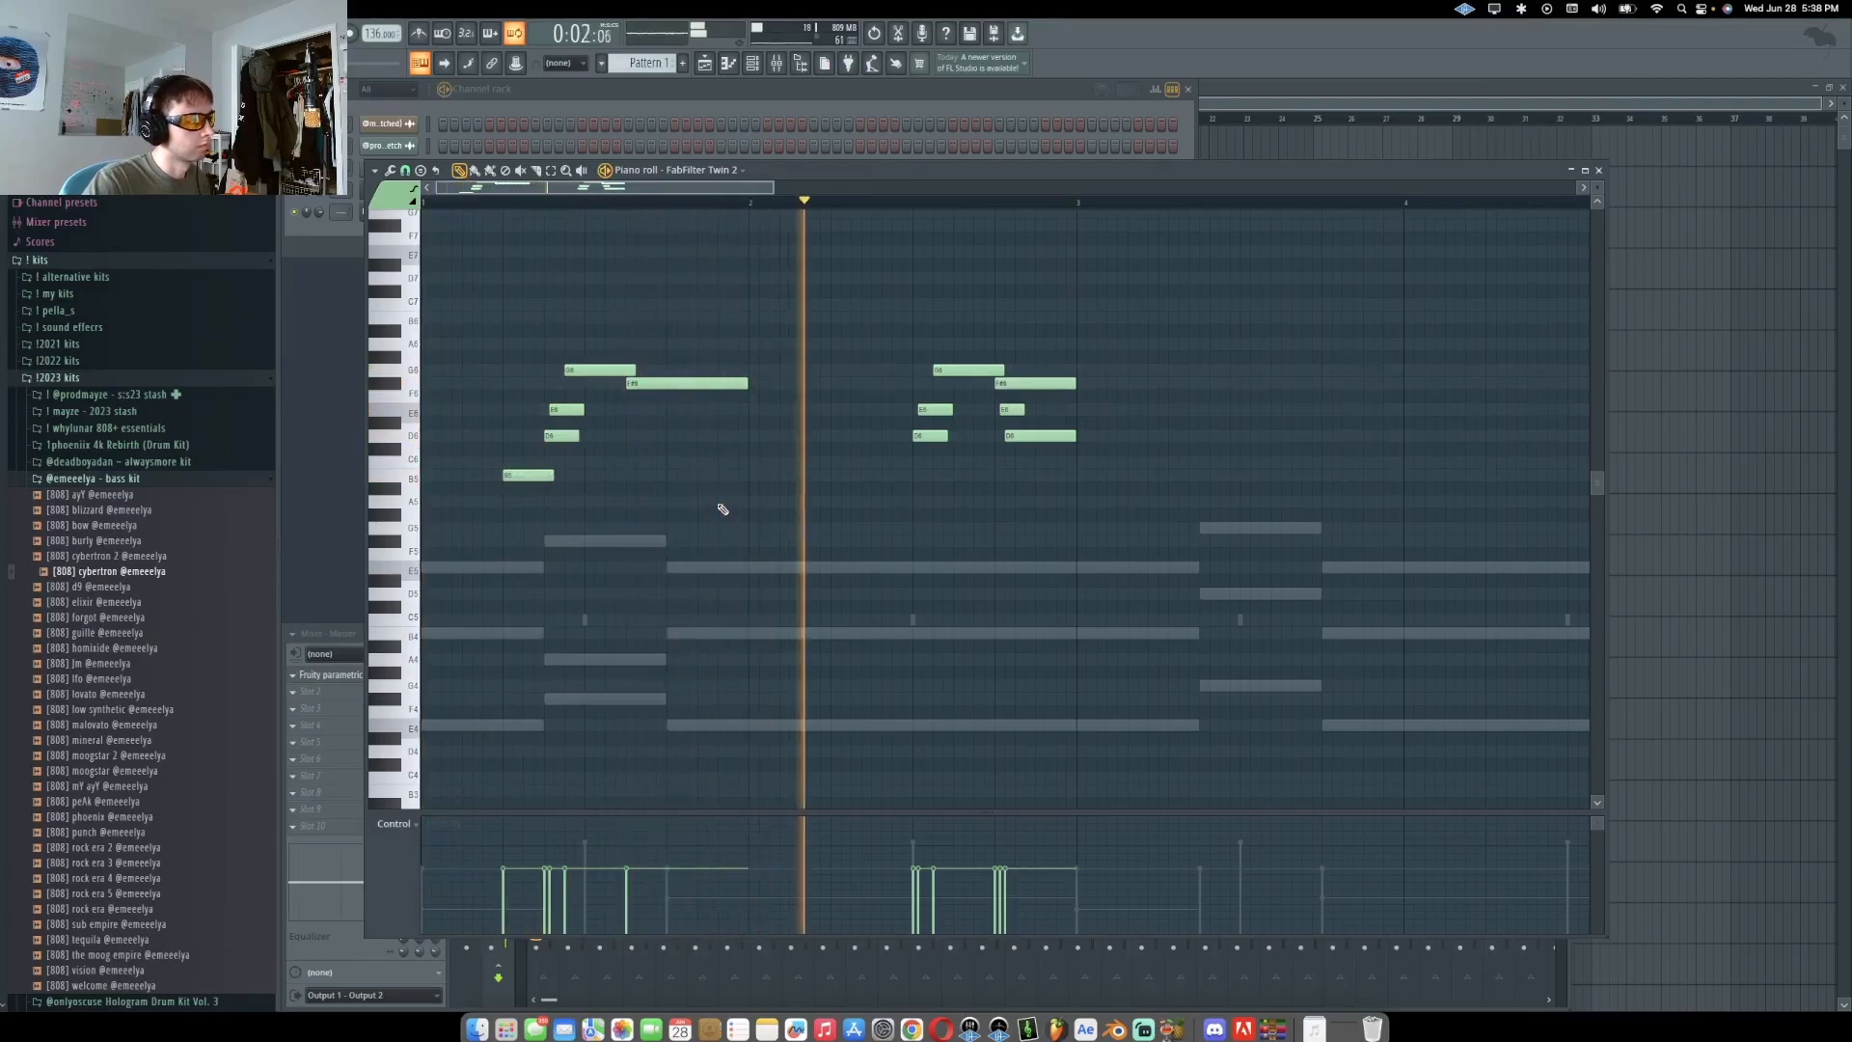
scroll(719, 512, down, 2)
scroll(888, 434, up, 2)
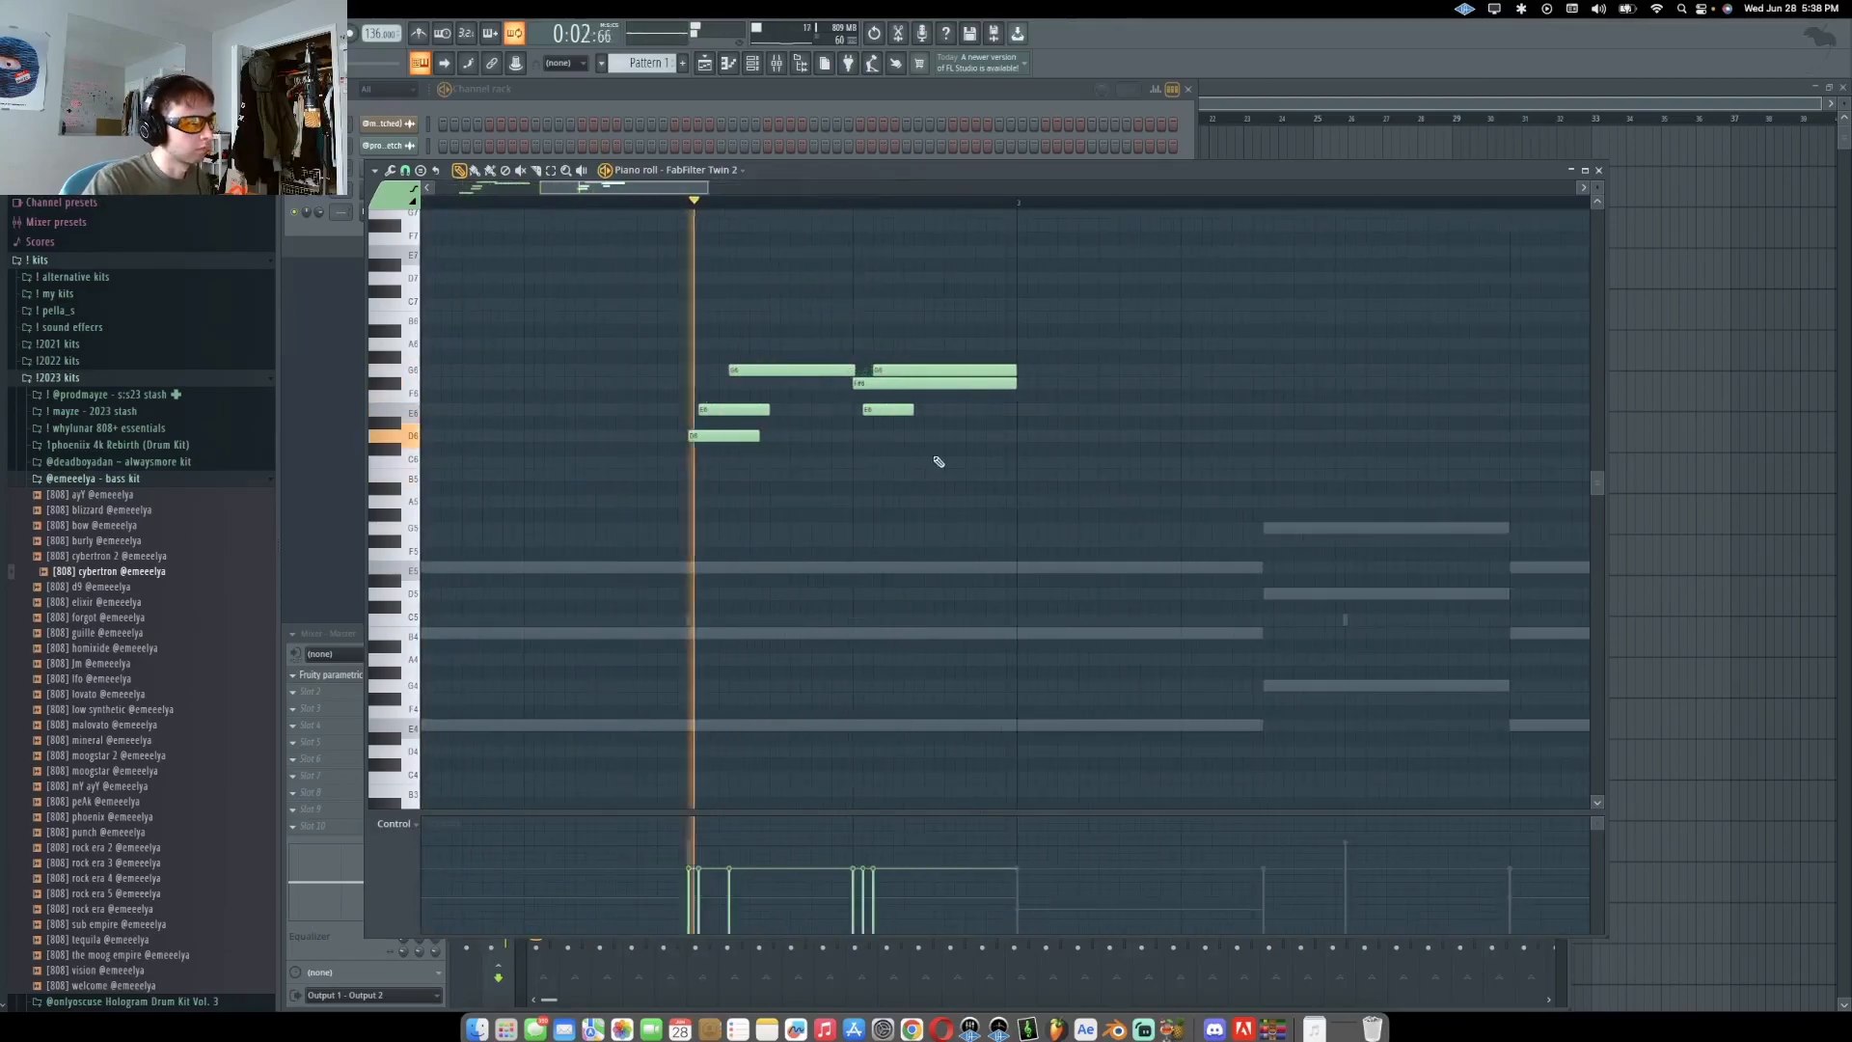
key(space)
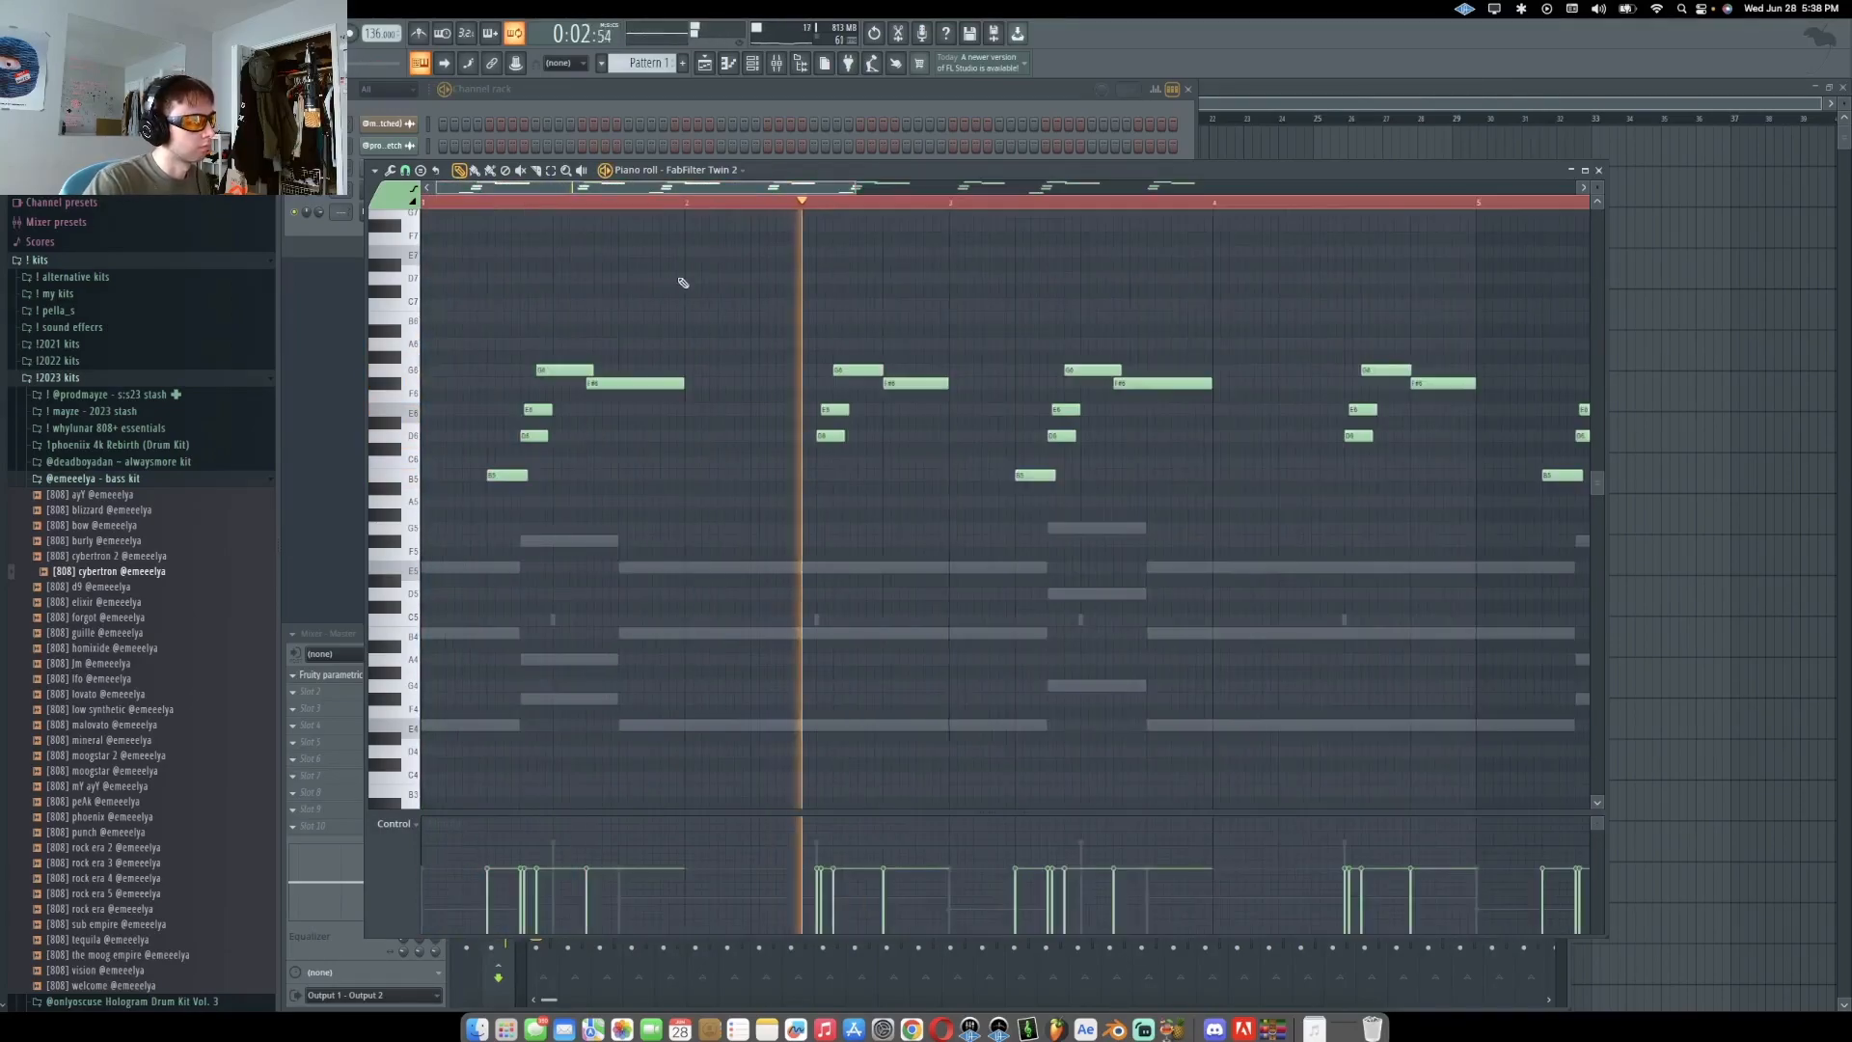
Add a note to the FabFilter Twin 2 melody and shift it slightly later
click(541, 407)
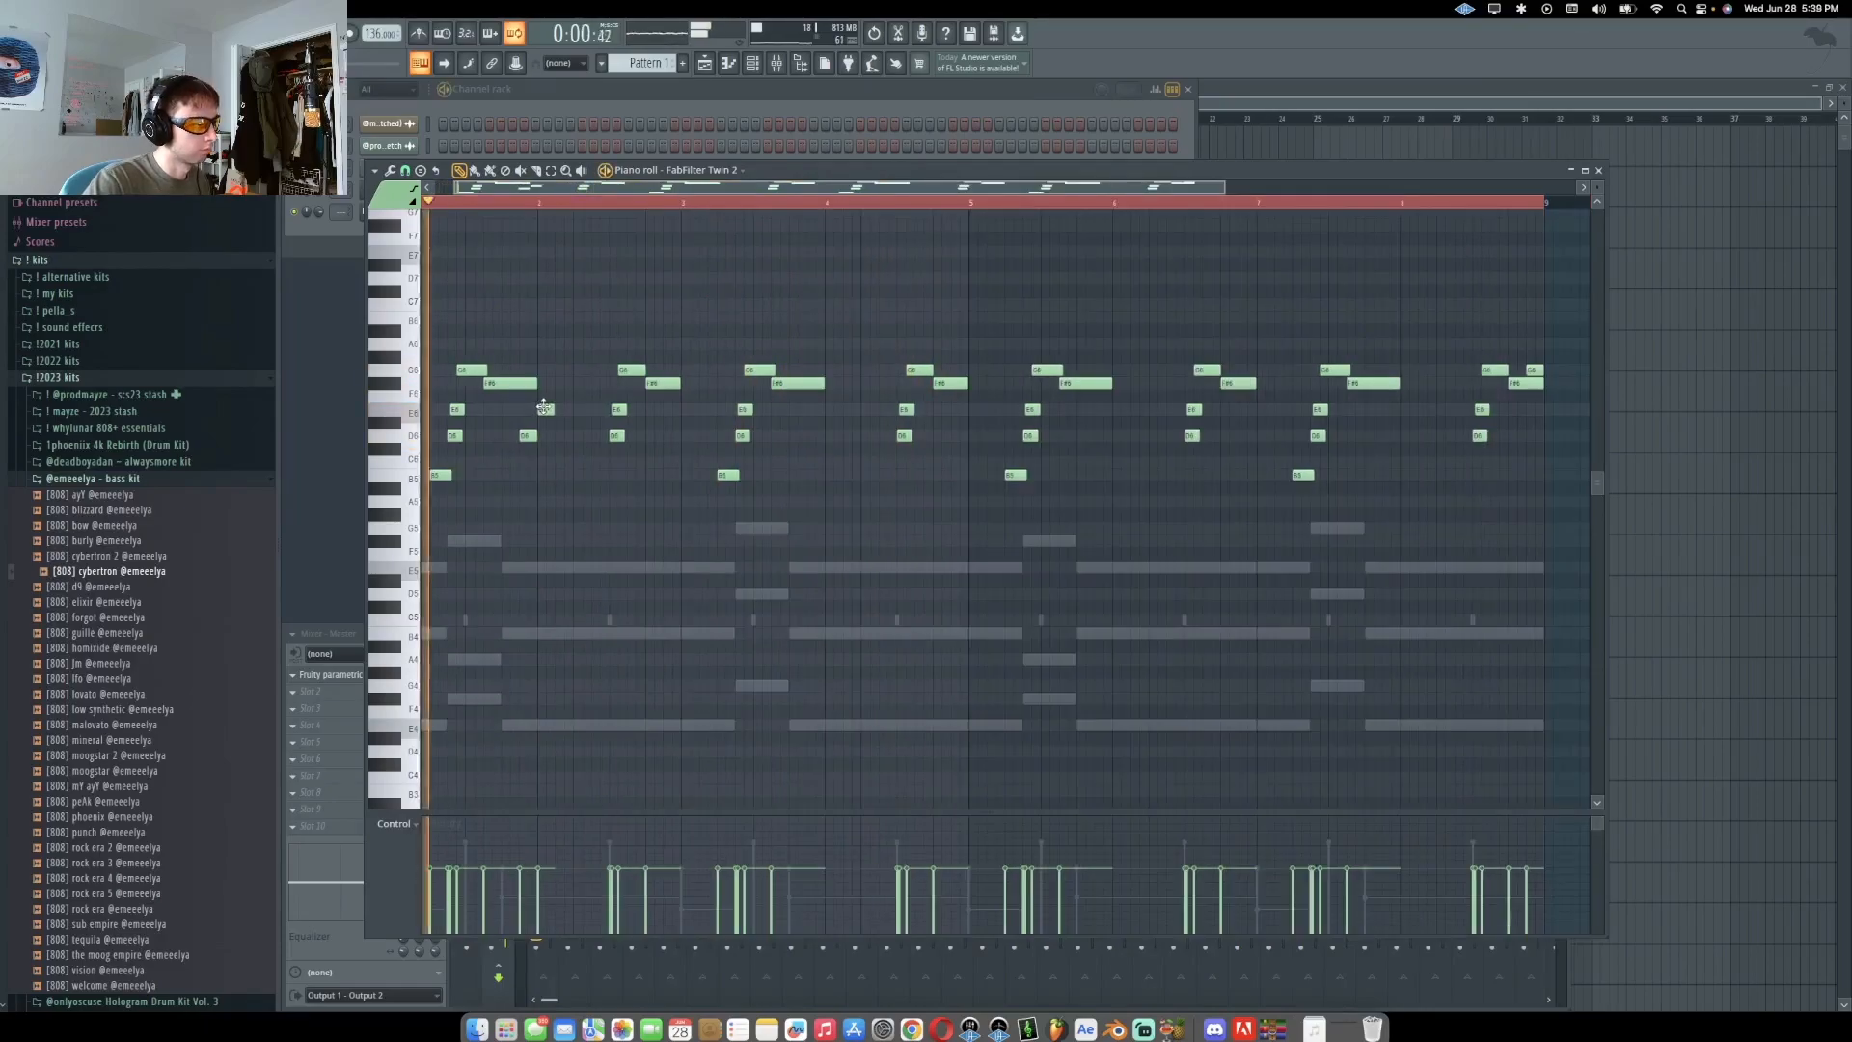
key(space)
drag(548, 408, 576, 410)
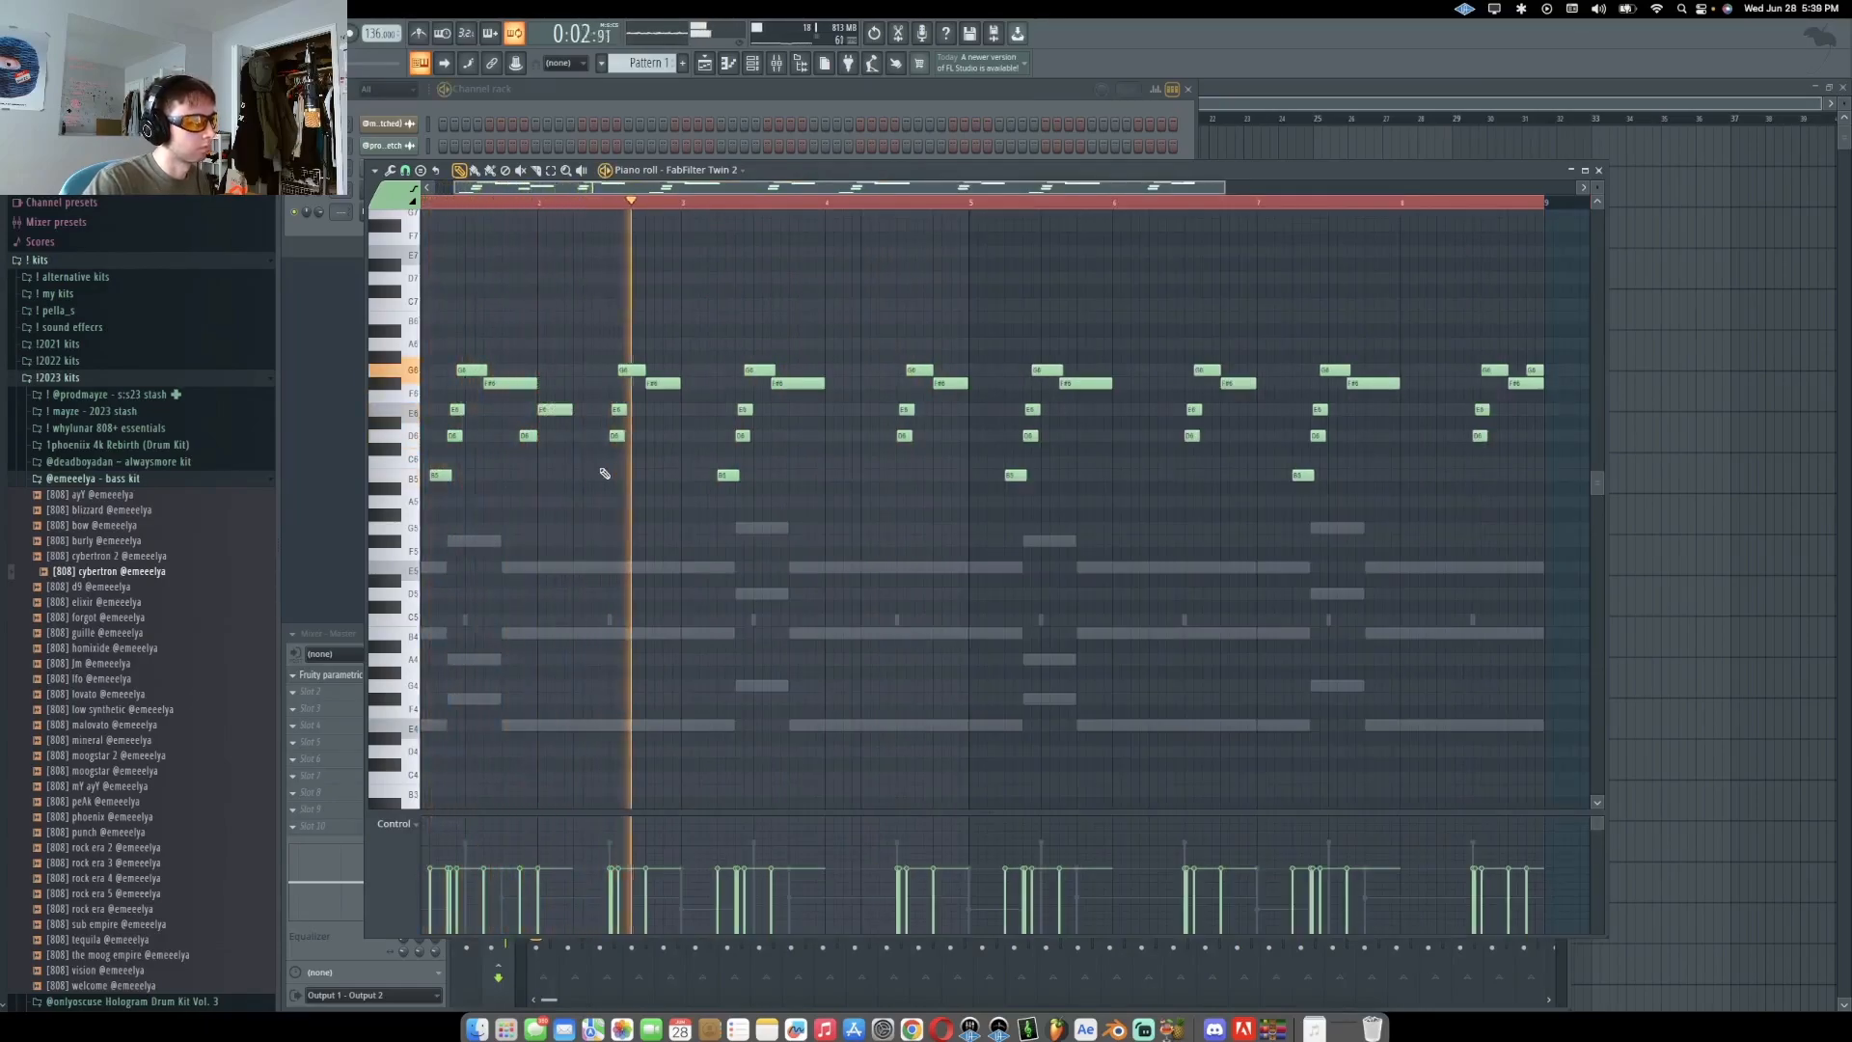
Add more melody notes in the following phrases of the FabFilter Twin 2 pattern
click(822, 435)
click(825, 407)
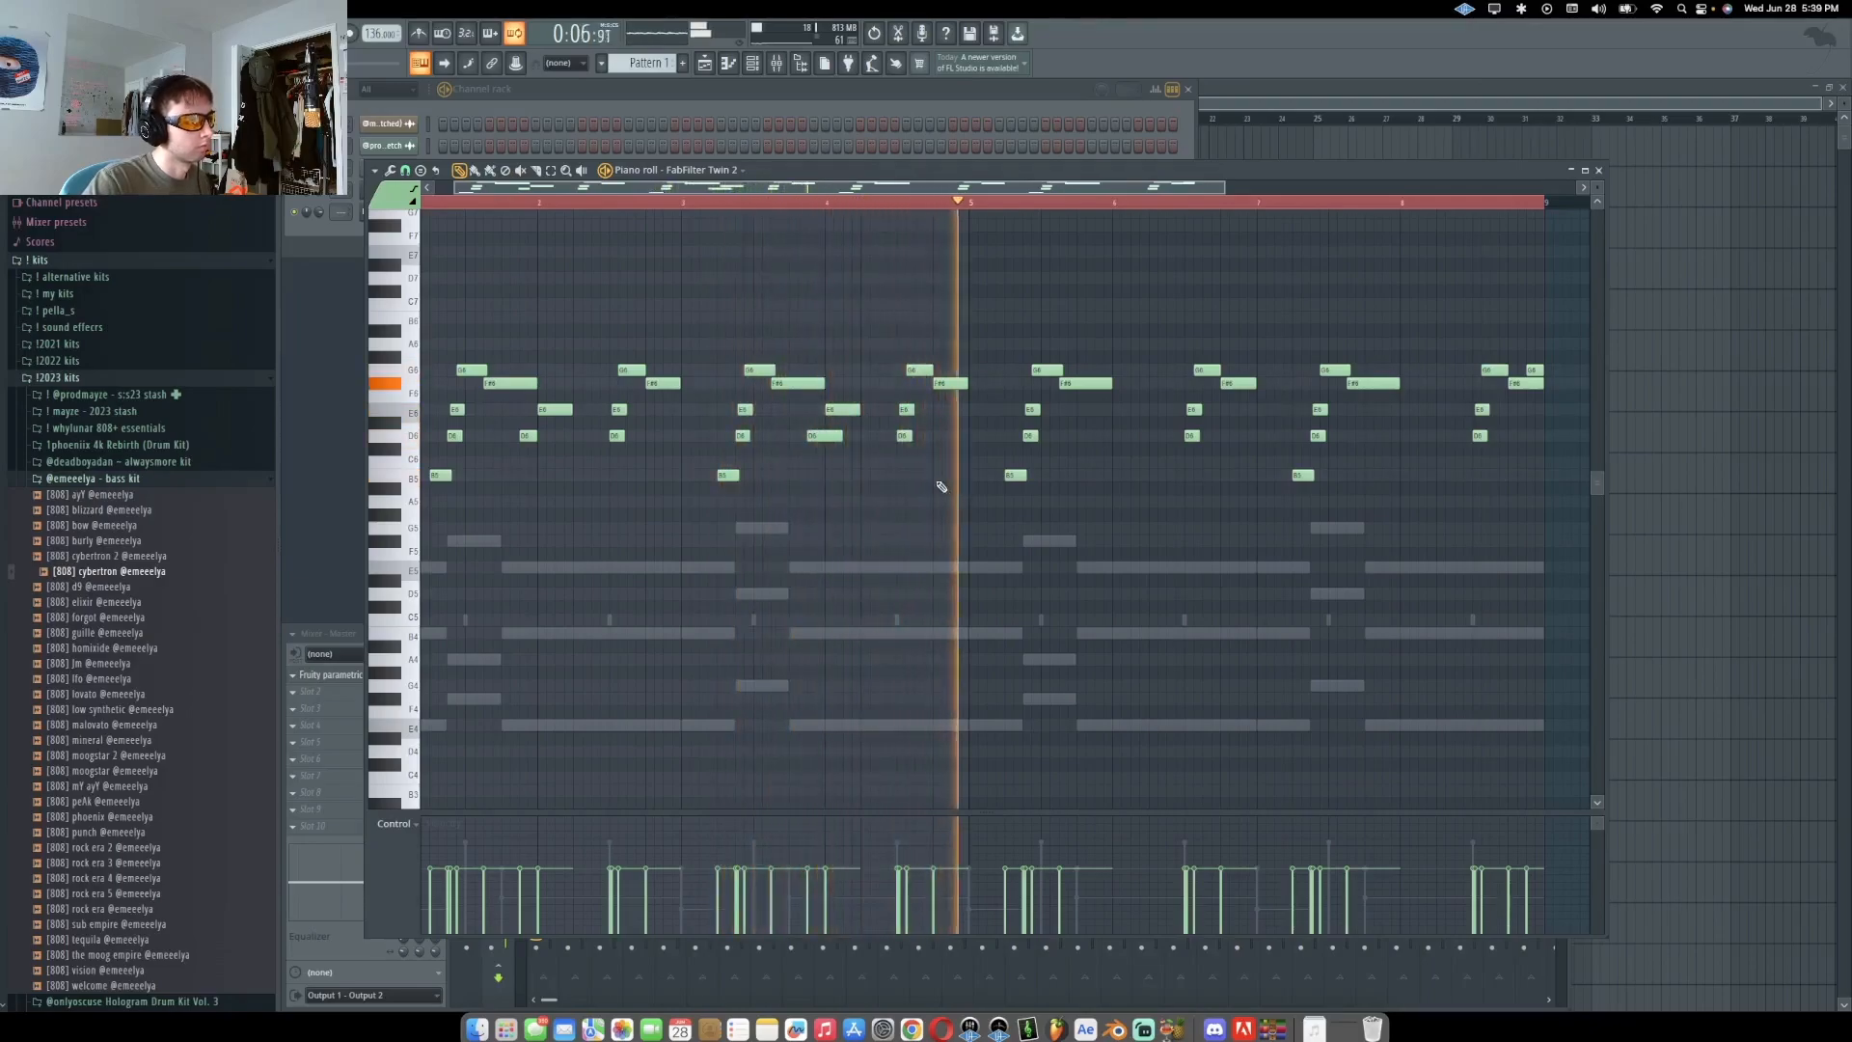
key(super+d)
scroll(540, 430, up, 4)
click(664, 384)
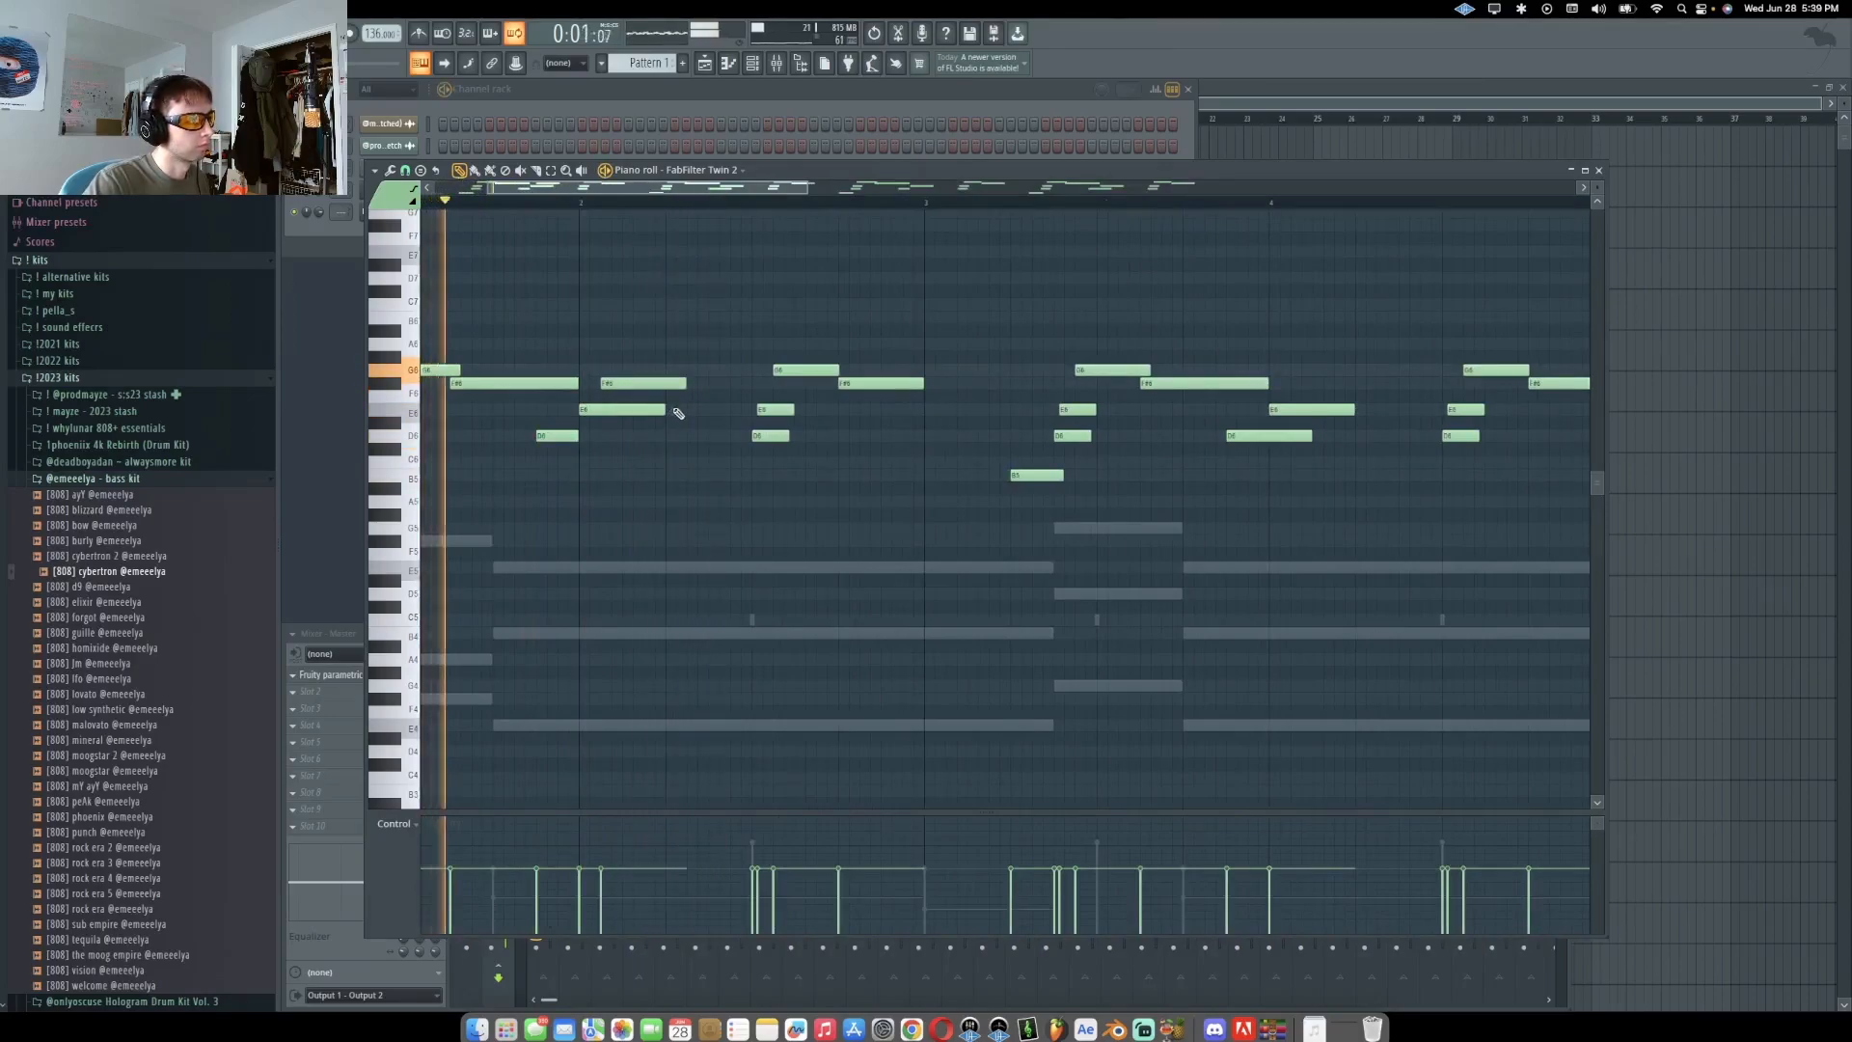
click(680, 410)
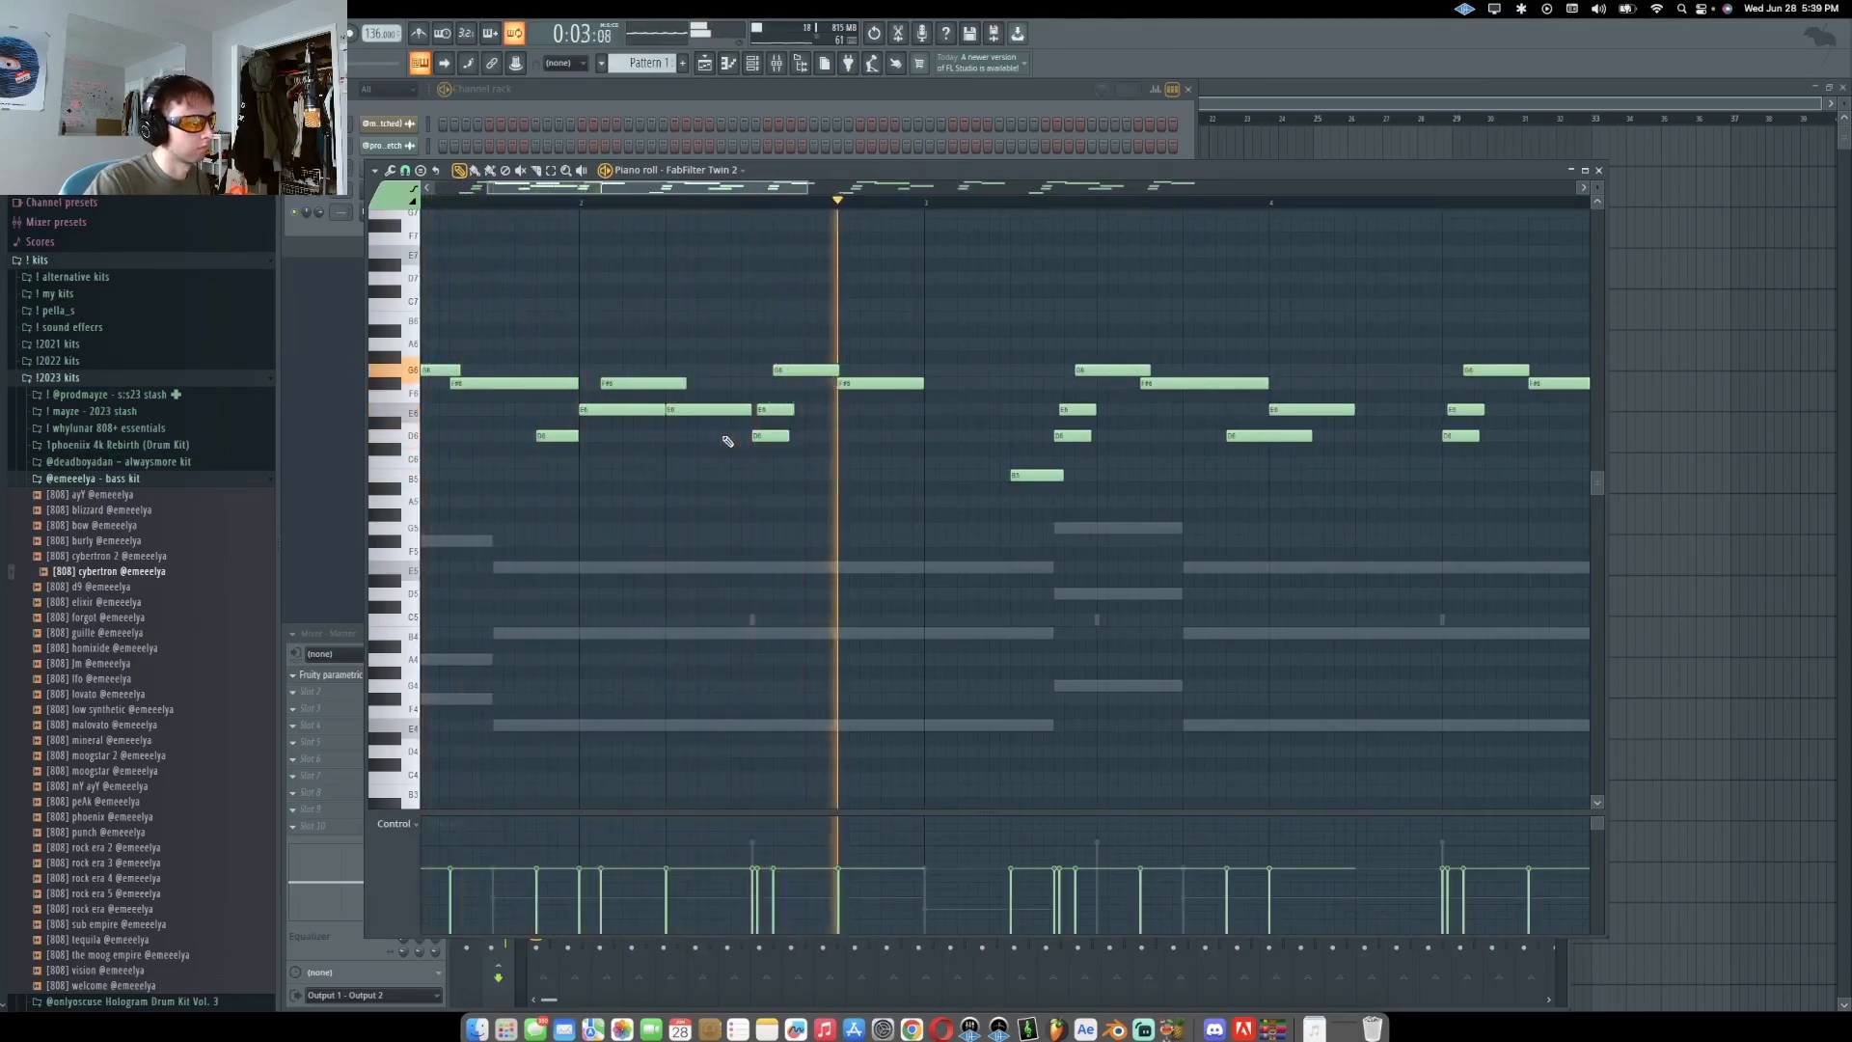
Lengthen one melody note and play back the edited melody
scroll(768, 445, down, 2)
key(space)
drag(785, 410, 823, 412)
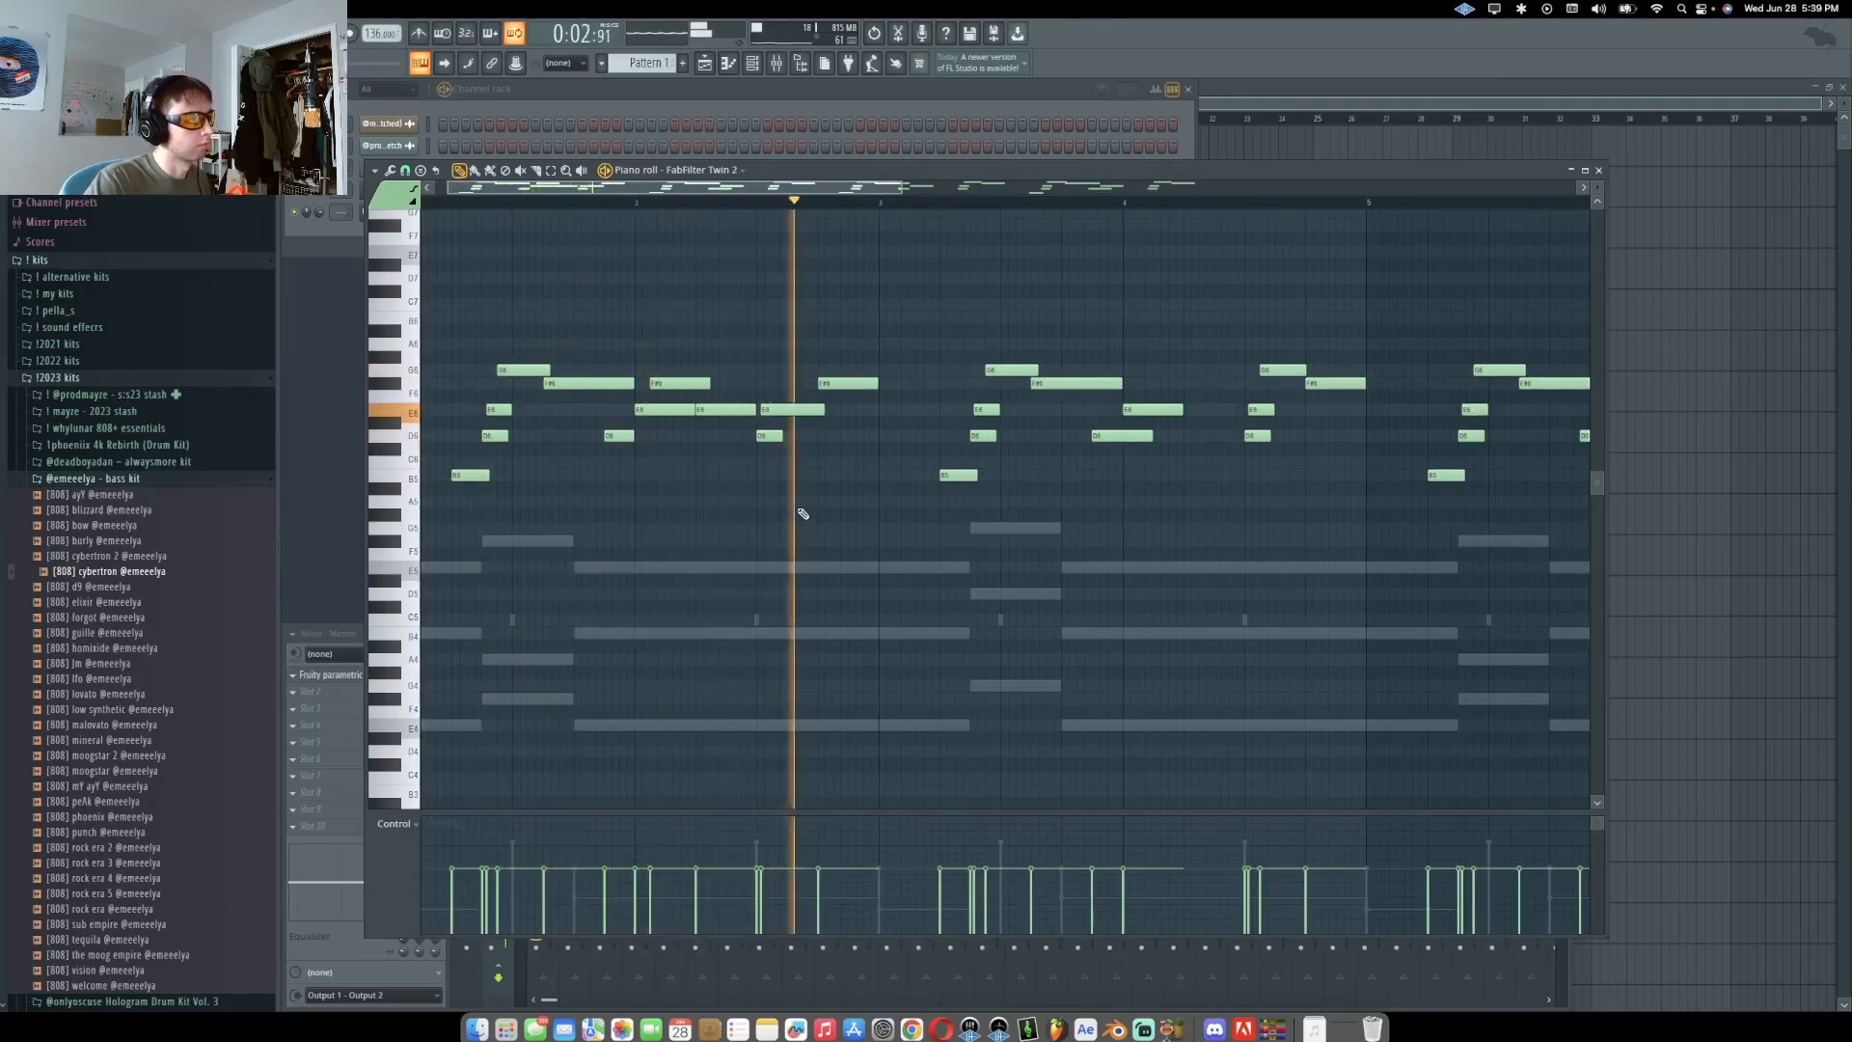
scroll(799, 509, up, 2)
key(space)
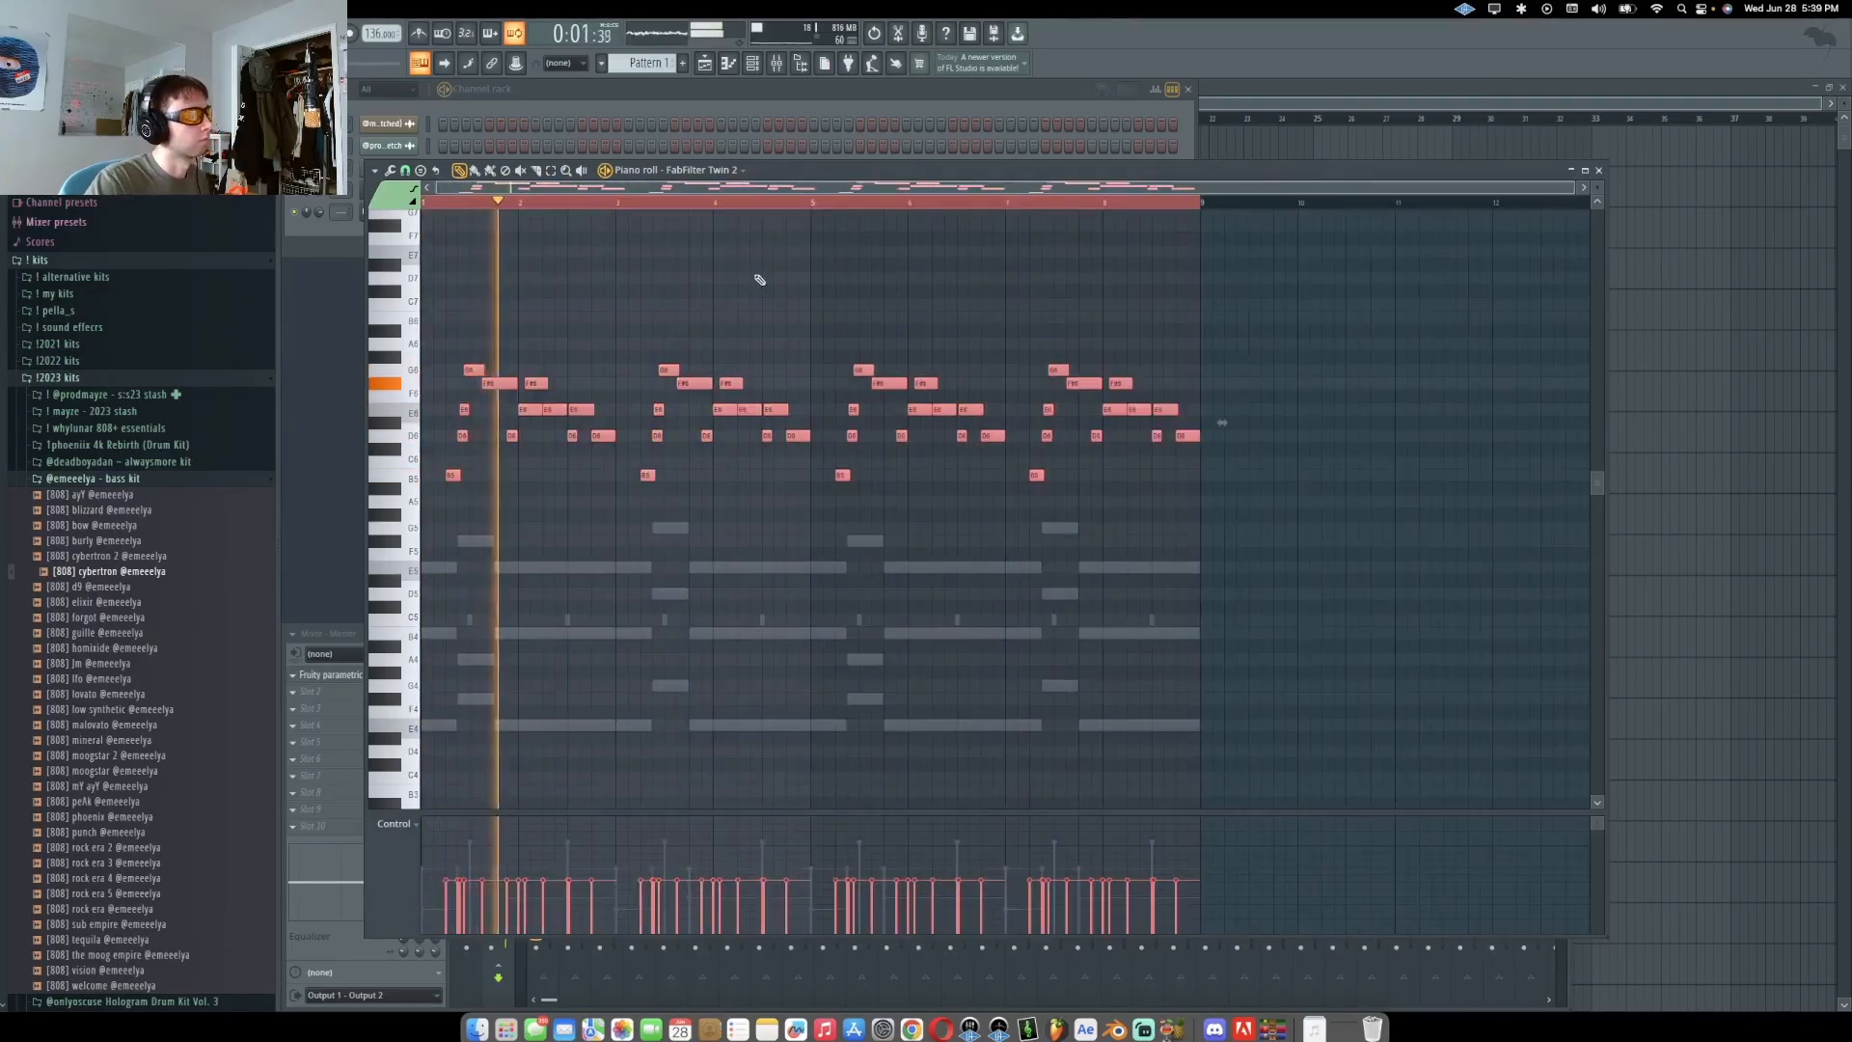
right_click(760, 278)
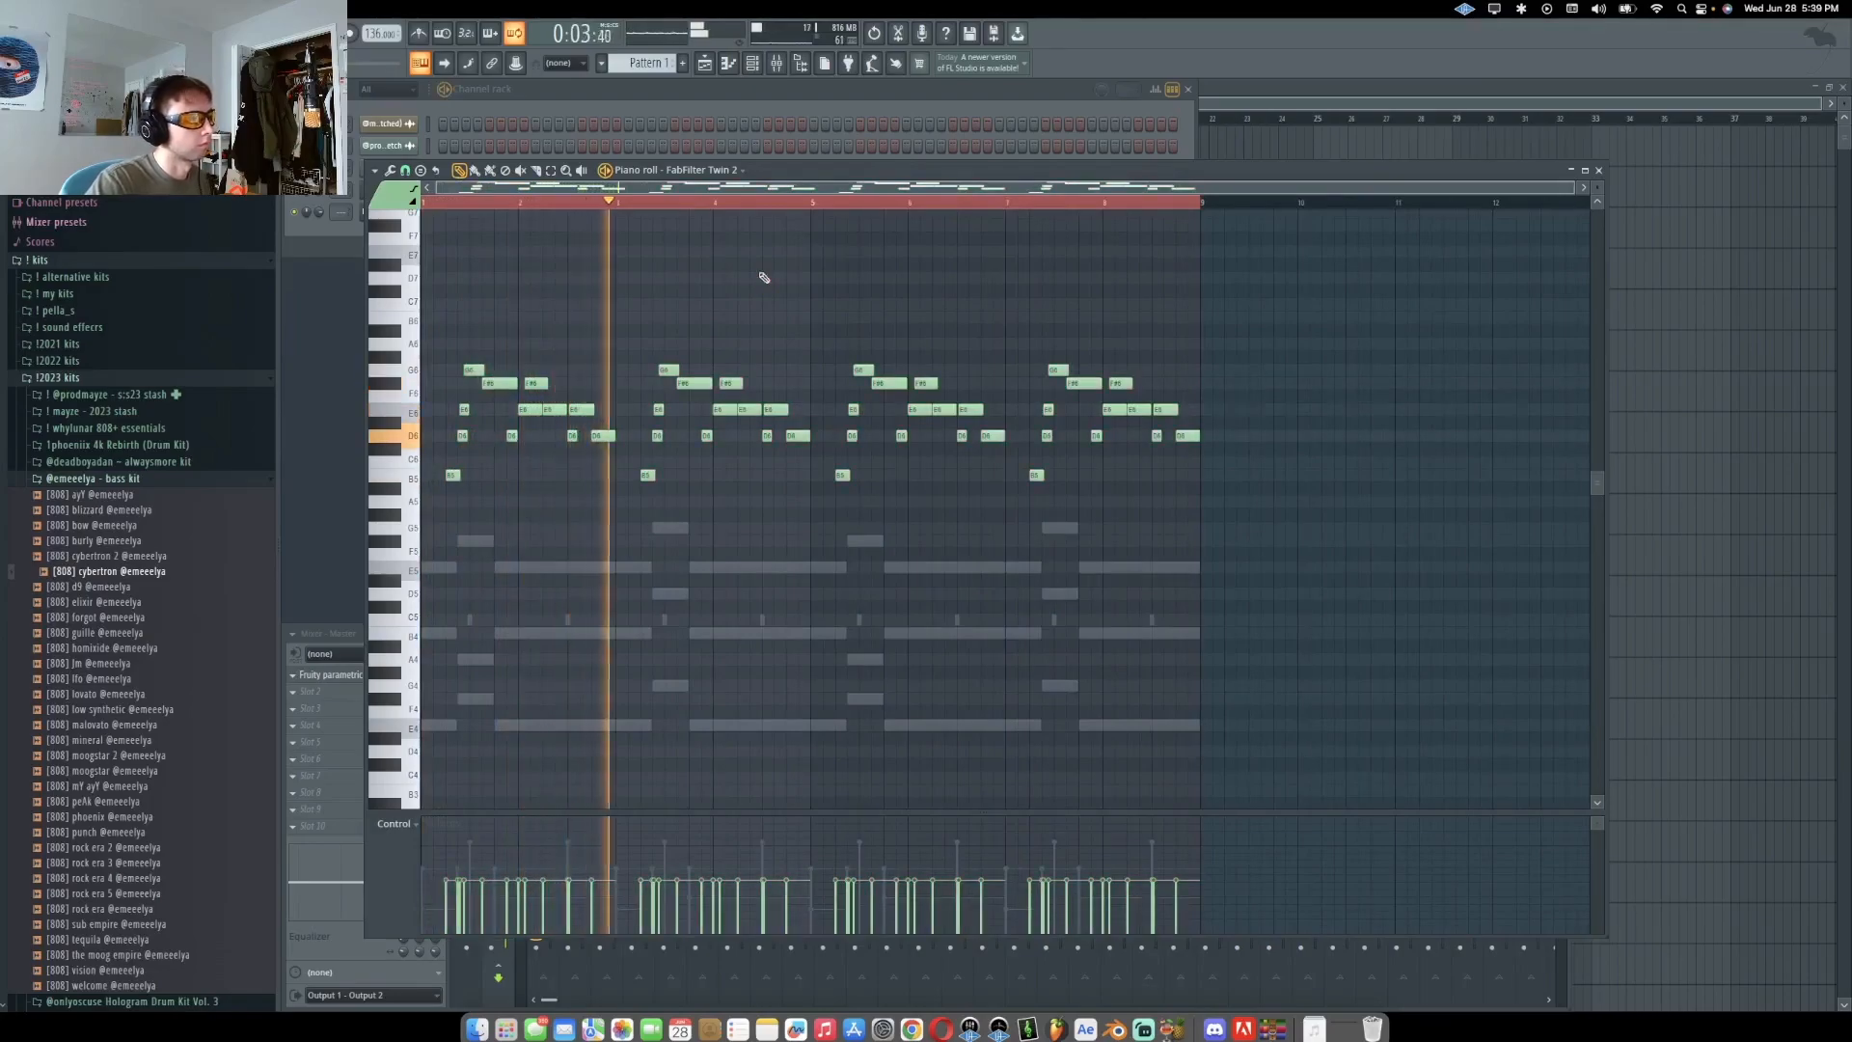
scroll(753, 386, up, 2)
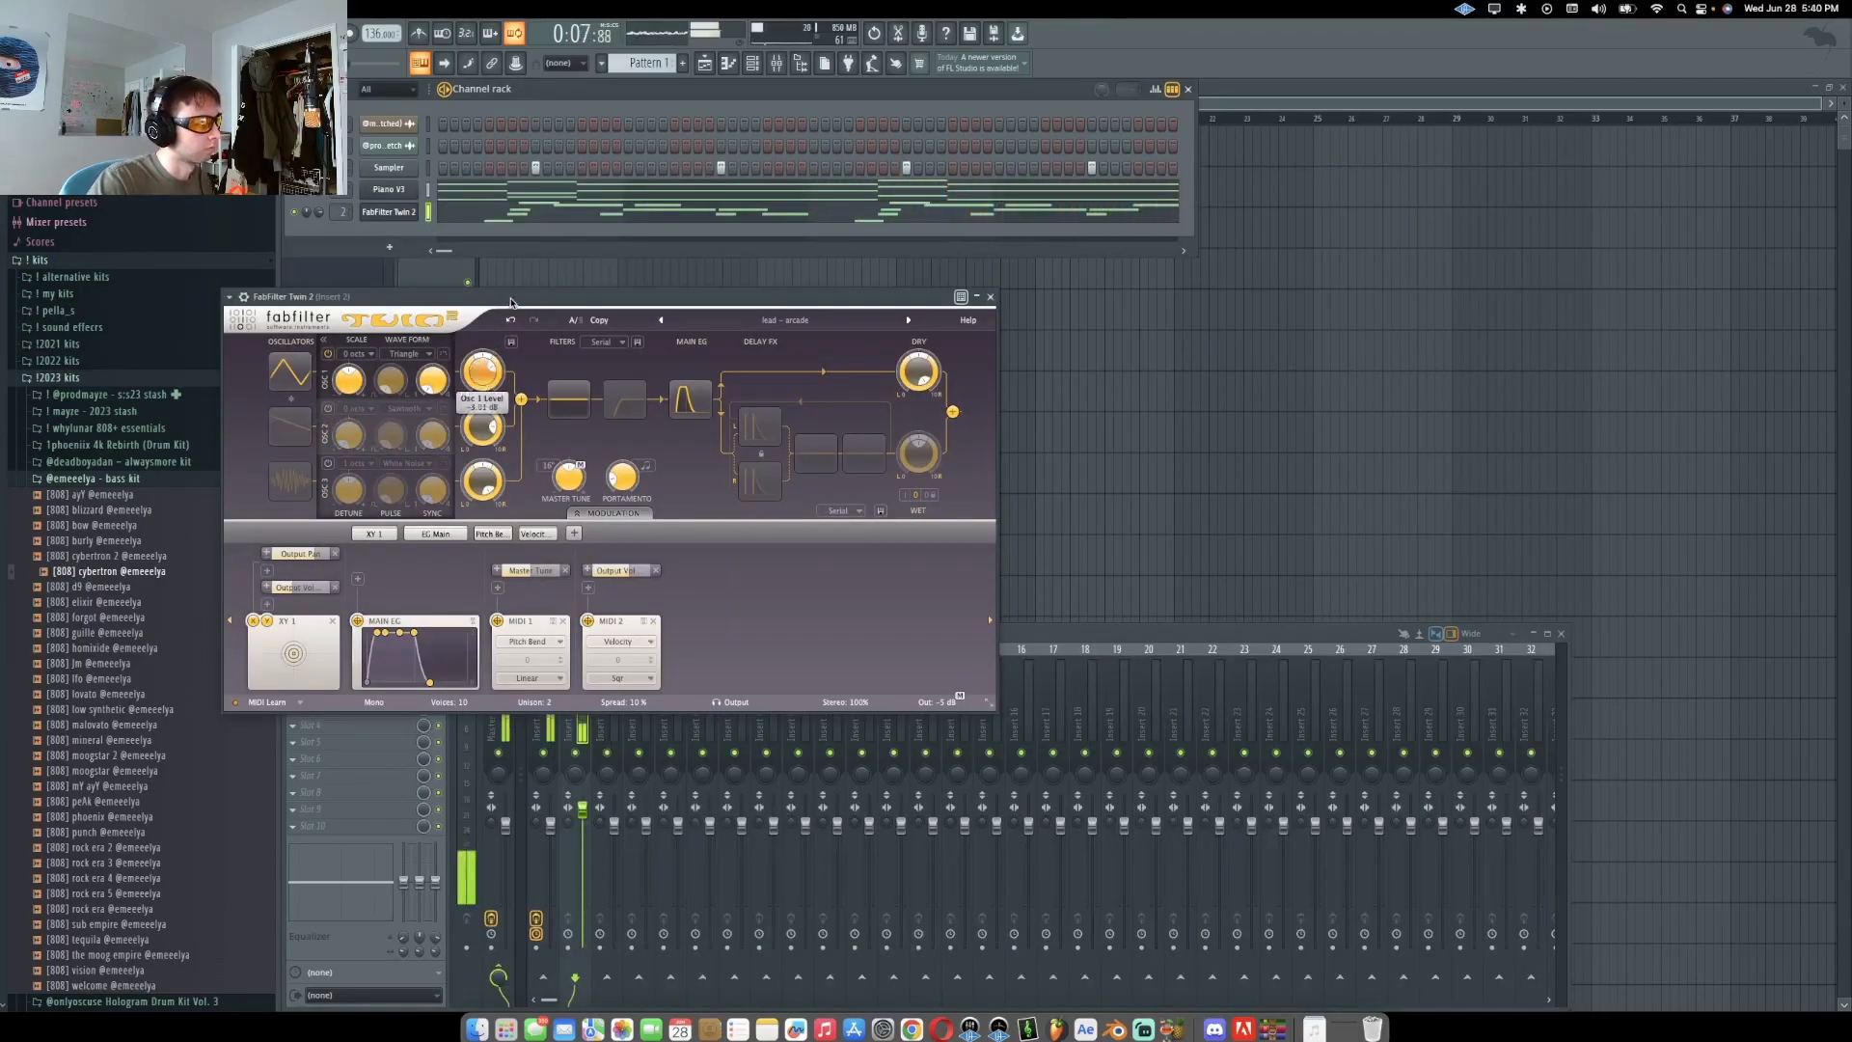
Inspect the FabFilter Twin 2 and Piano V3 plugin windows and the piano model setting
drag(514, 297, 934, 241)
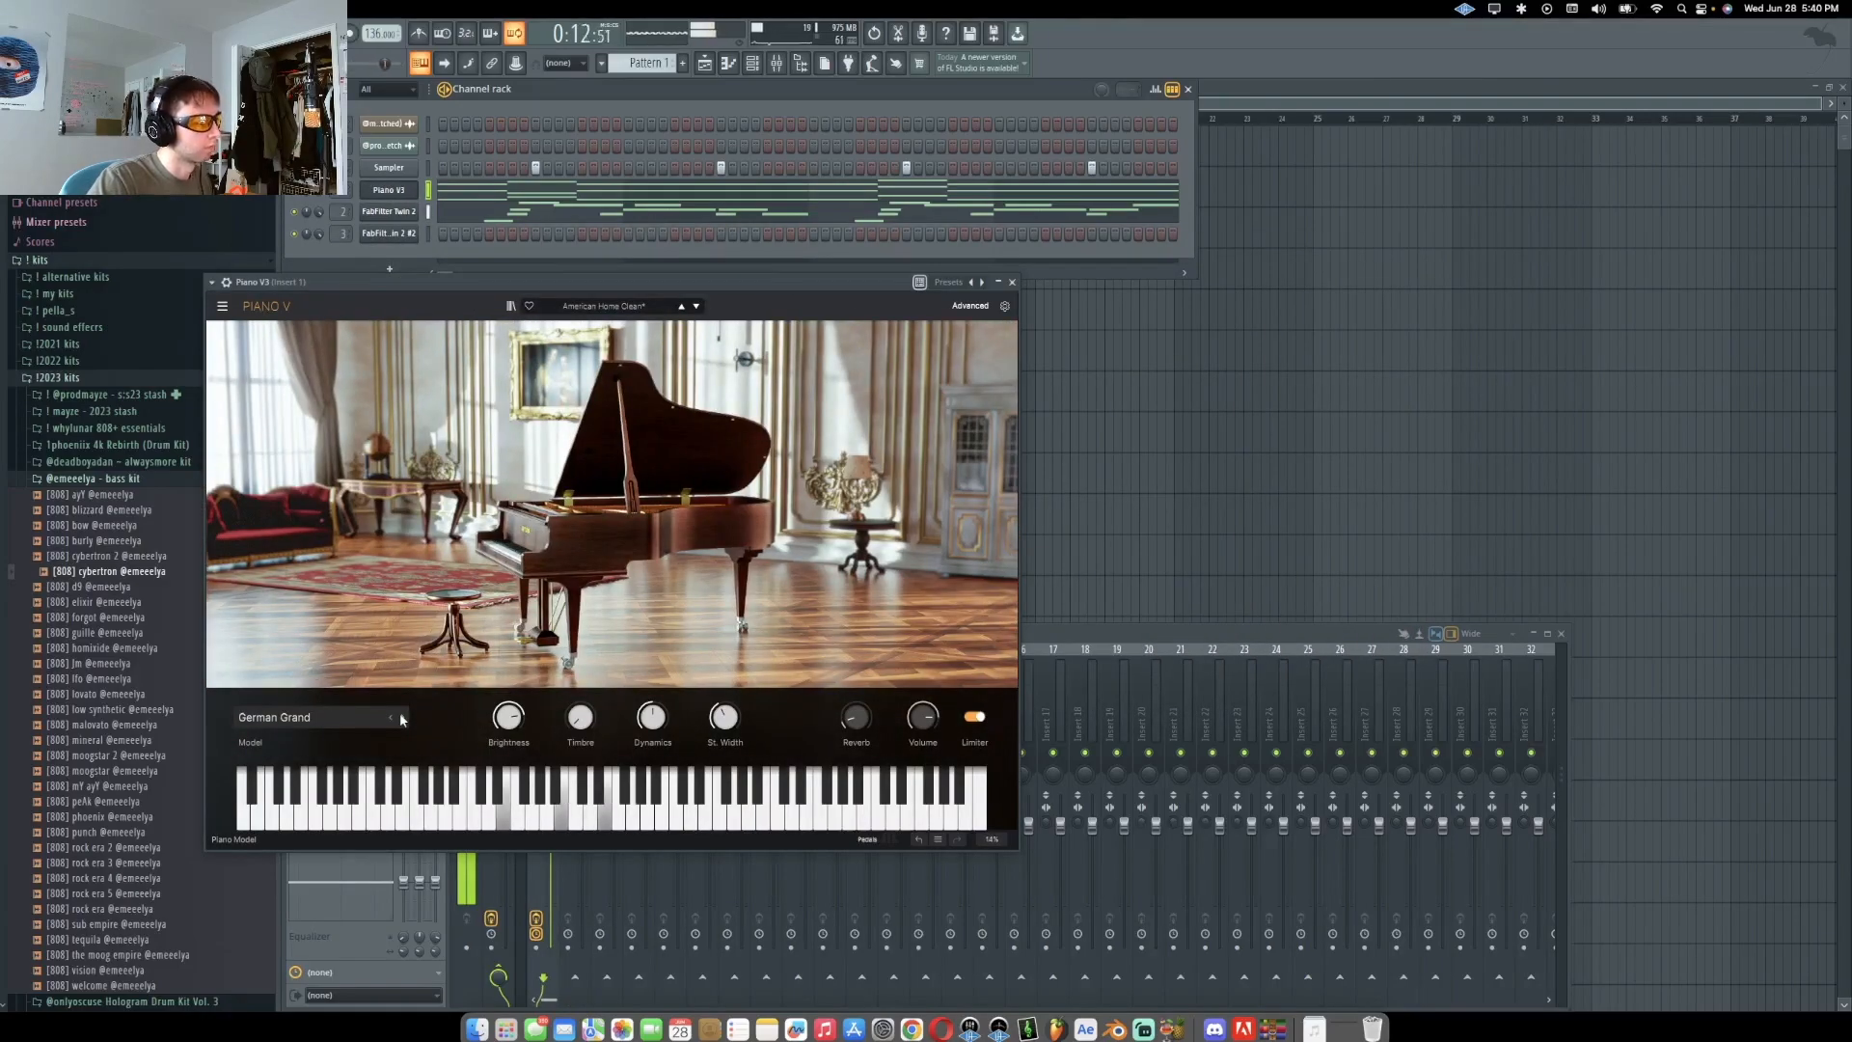
click(399, 714)
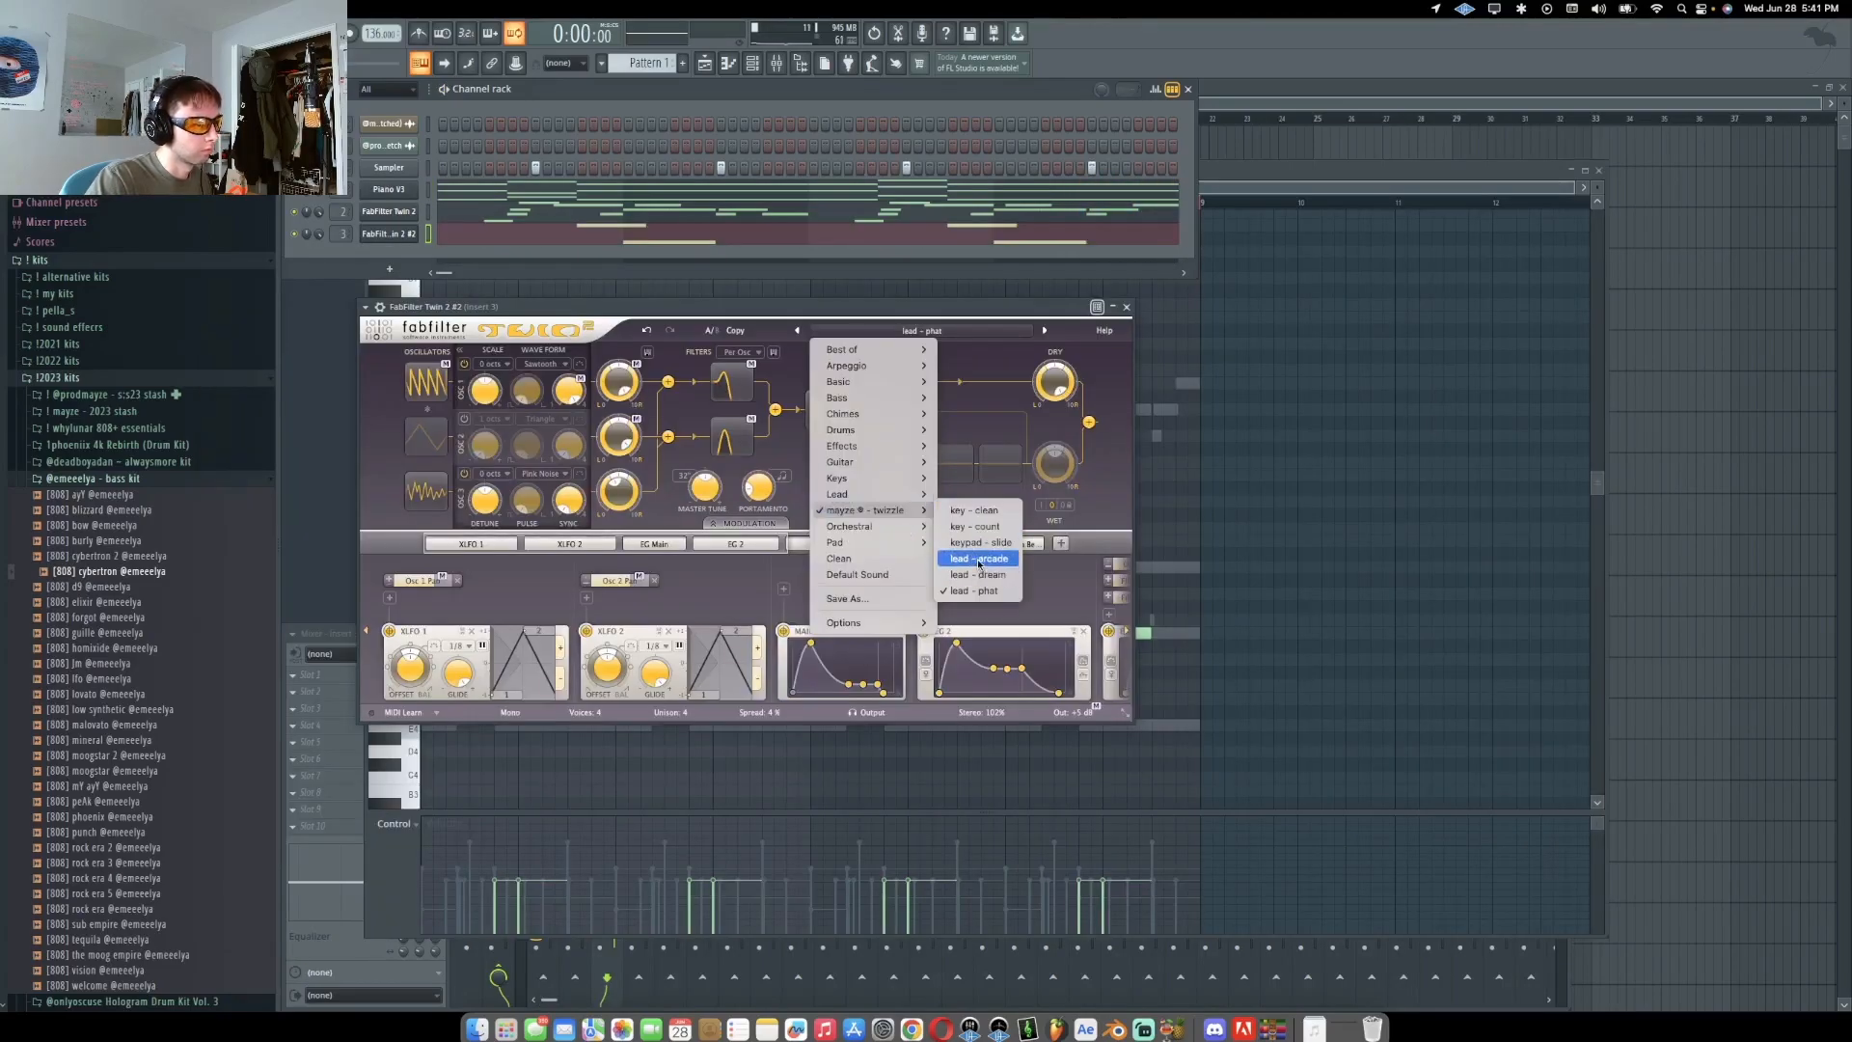
Load the 'keypad - slide' preset on the FabFilter Twin 2 #2 channel and audition it
click(983, 545)
key(space)
drag(775, 311, 1034, 271)
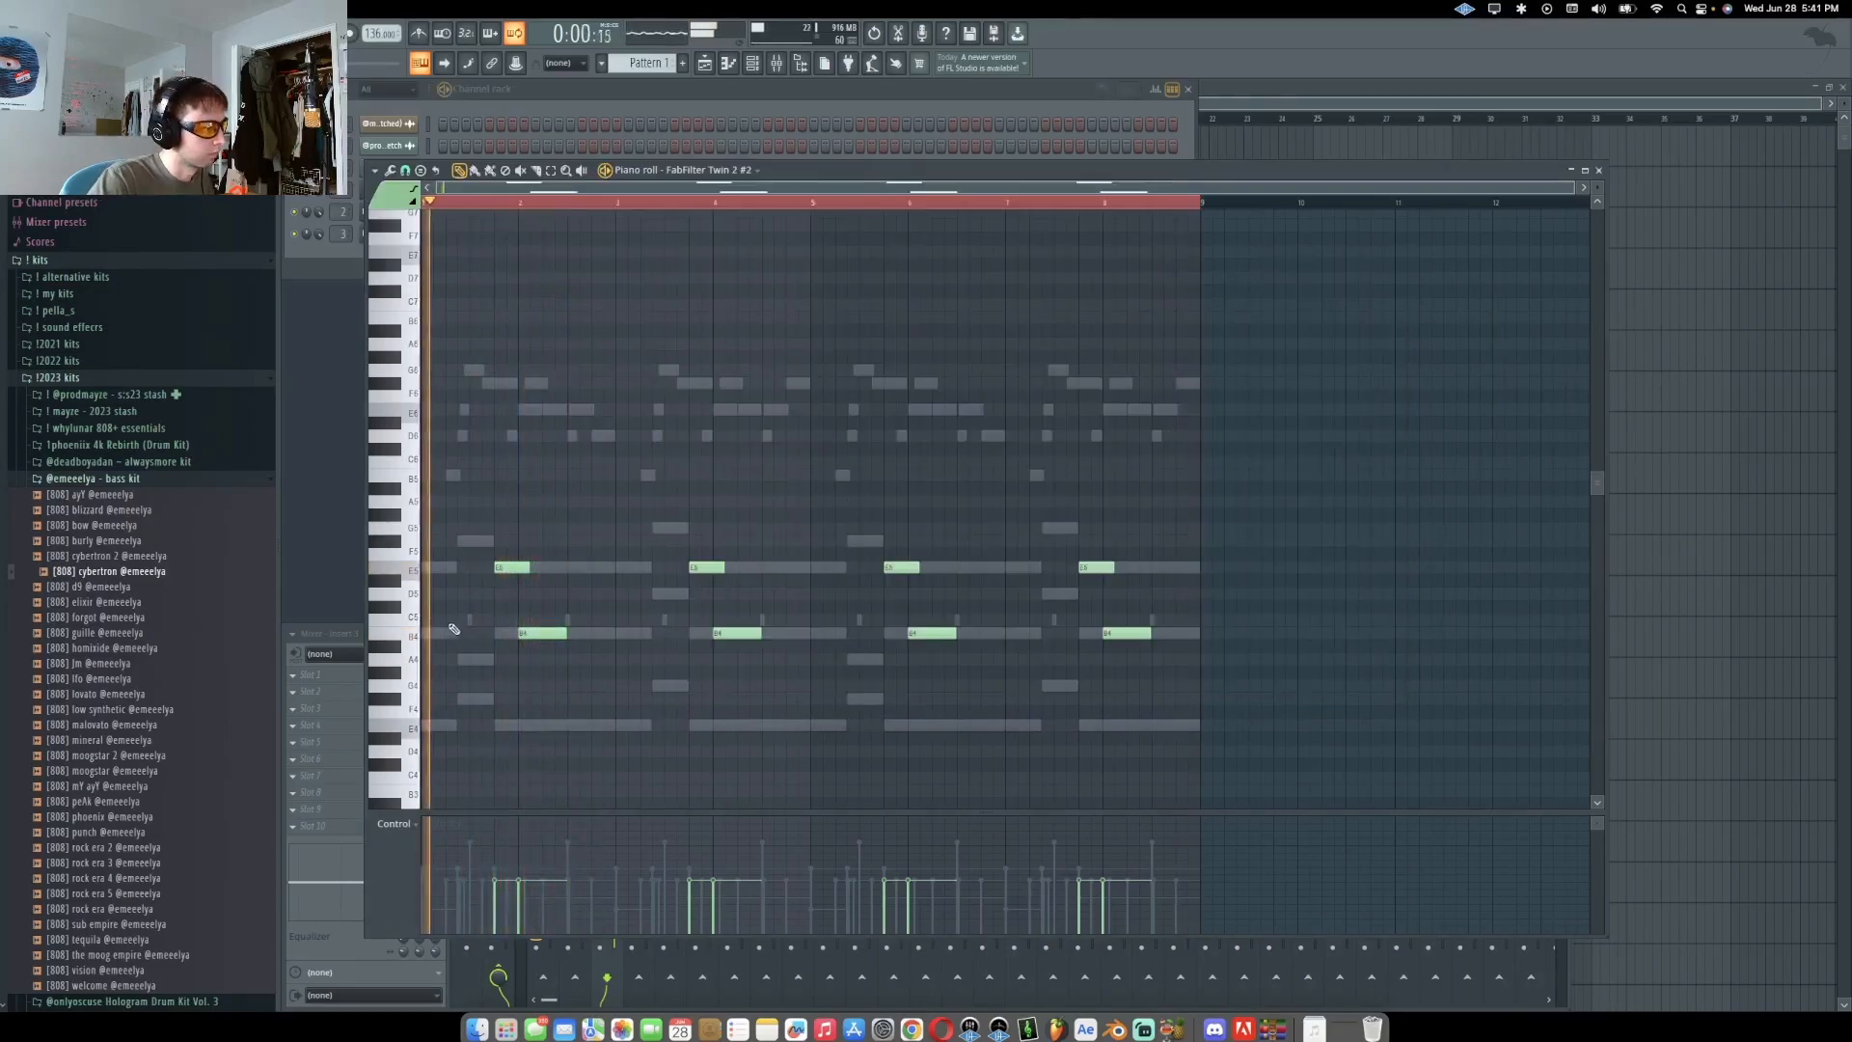
Rework the FabFilter Twin 2 #2 notes, deleting one and moving others down to the lower register
scroll(452, 627, up, 3)
right_click(577, 634)
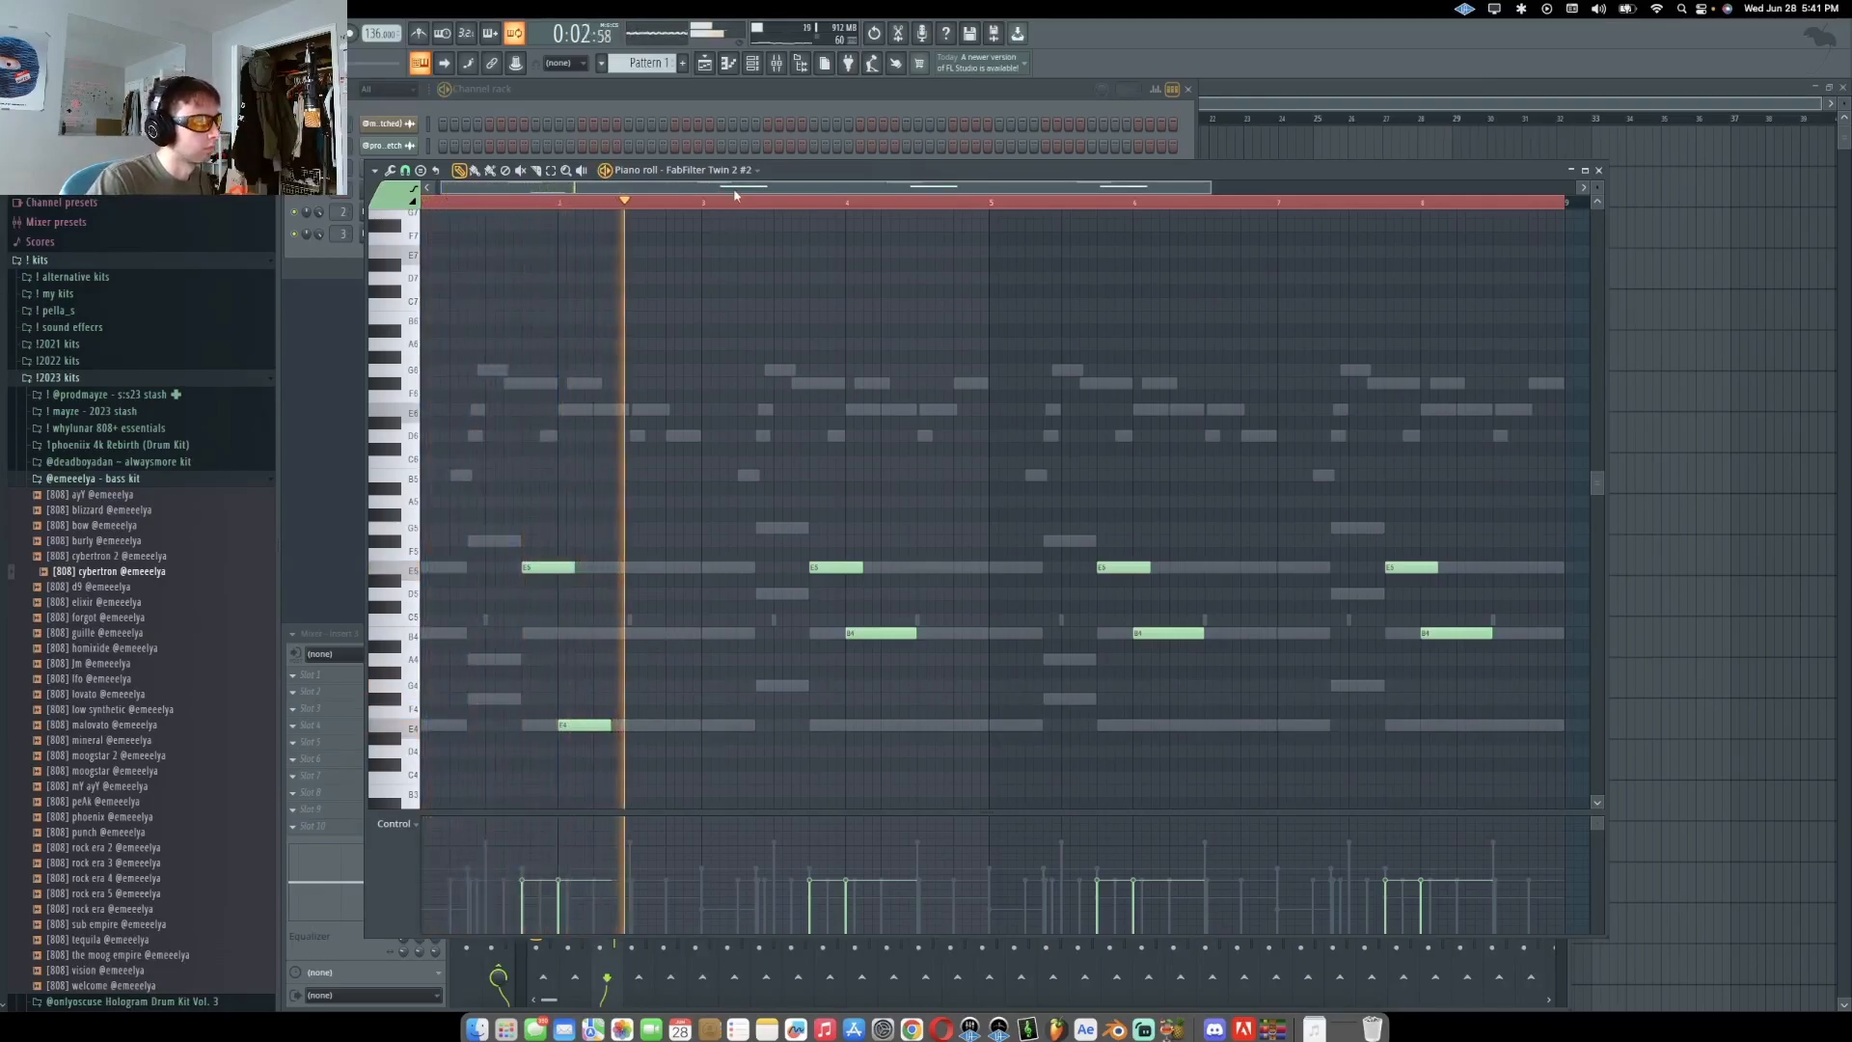
drag(893, 628, 892, 721)
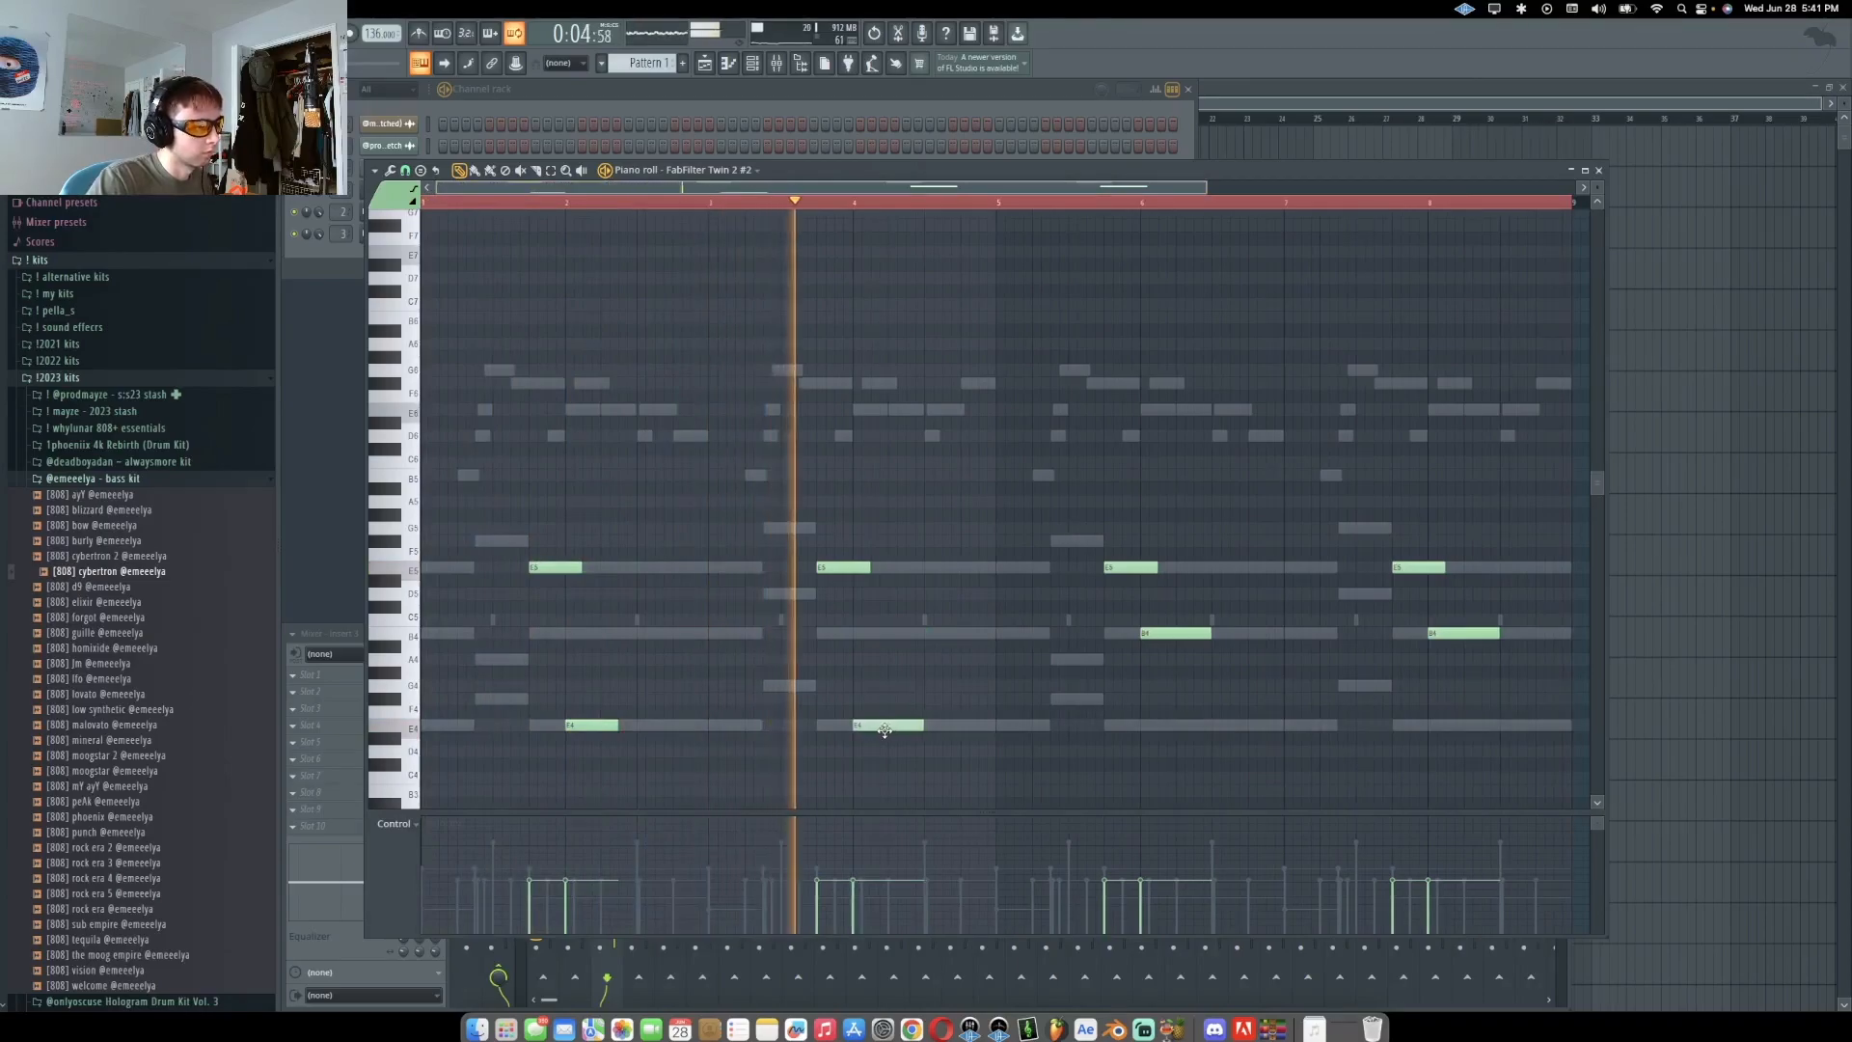
drag(1100, 625, 1531, 666)
drag(1158, 633, 1159, 733)
Add two notes to the FabFilter Twin 2 #2 pattern and transpose them down an octave
click(1338, 527)
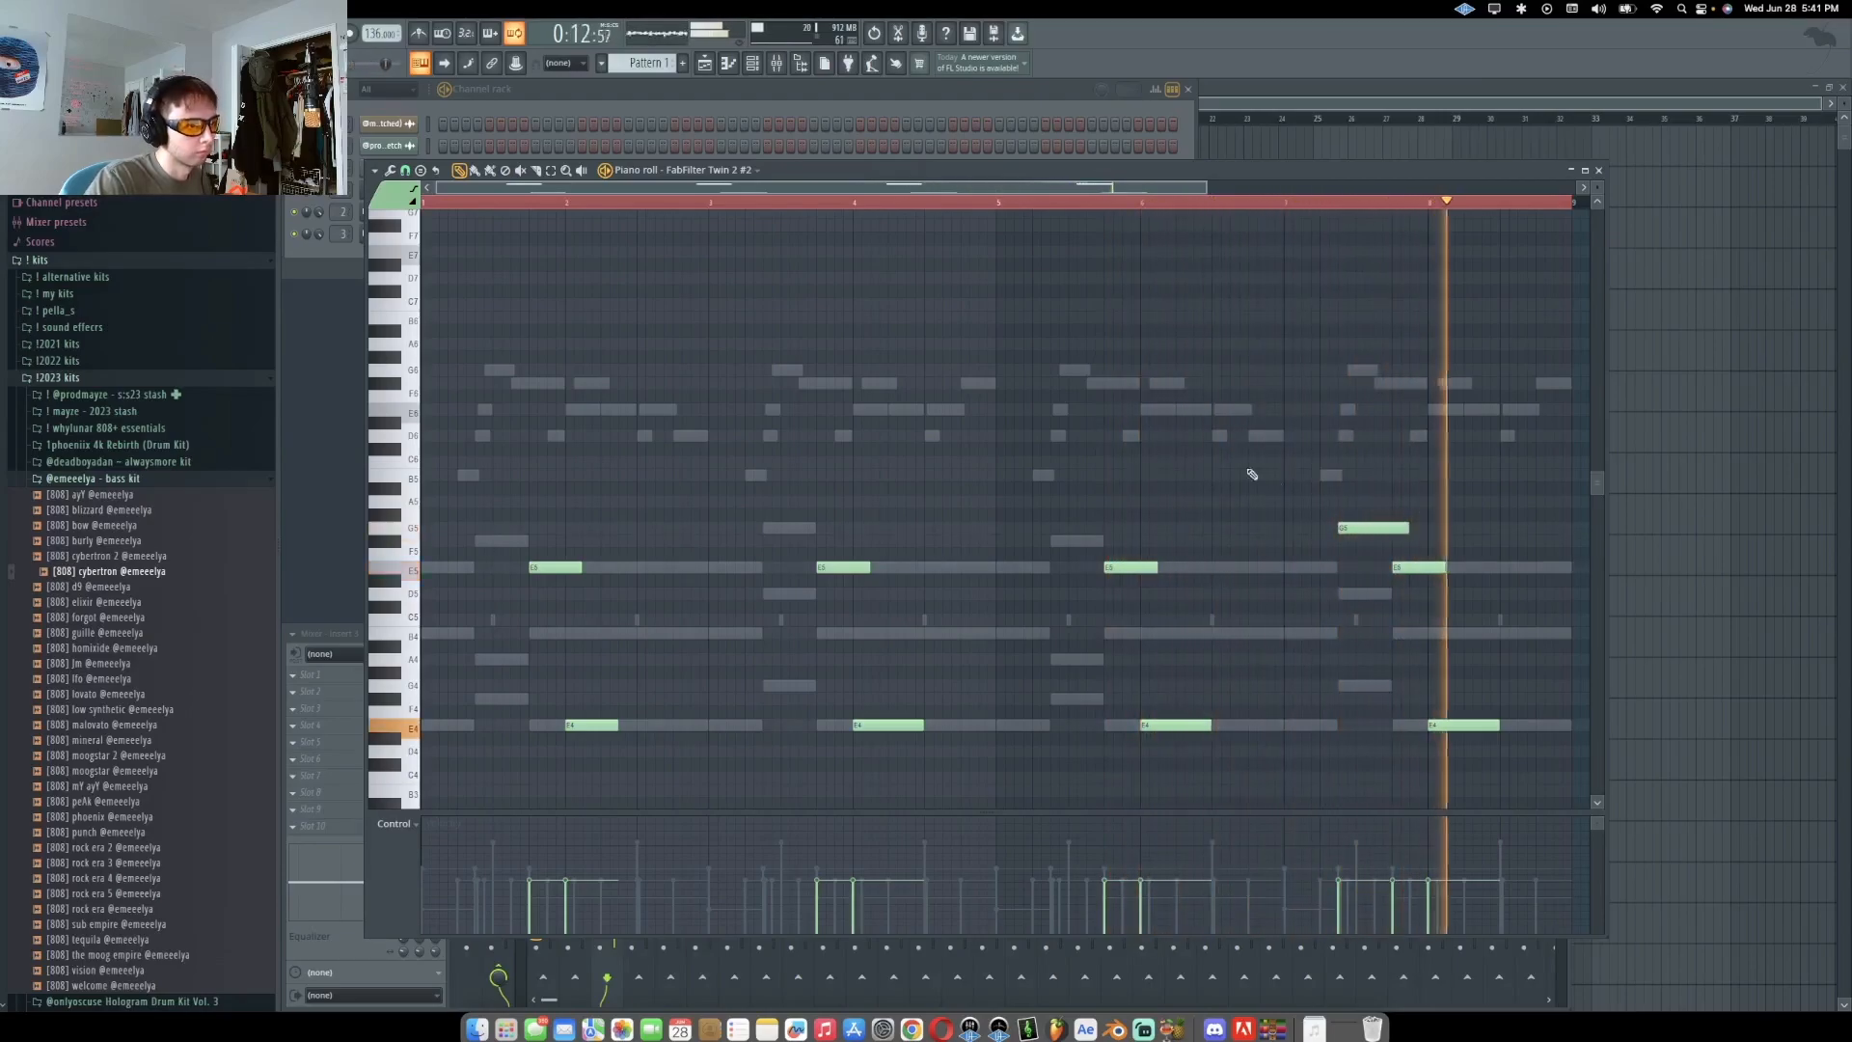
click(765, 530)
drag(774, 510, 1461, 542)
key(ctrl+Down)
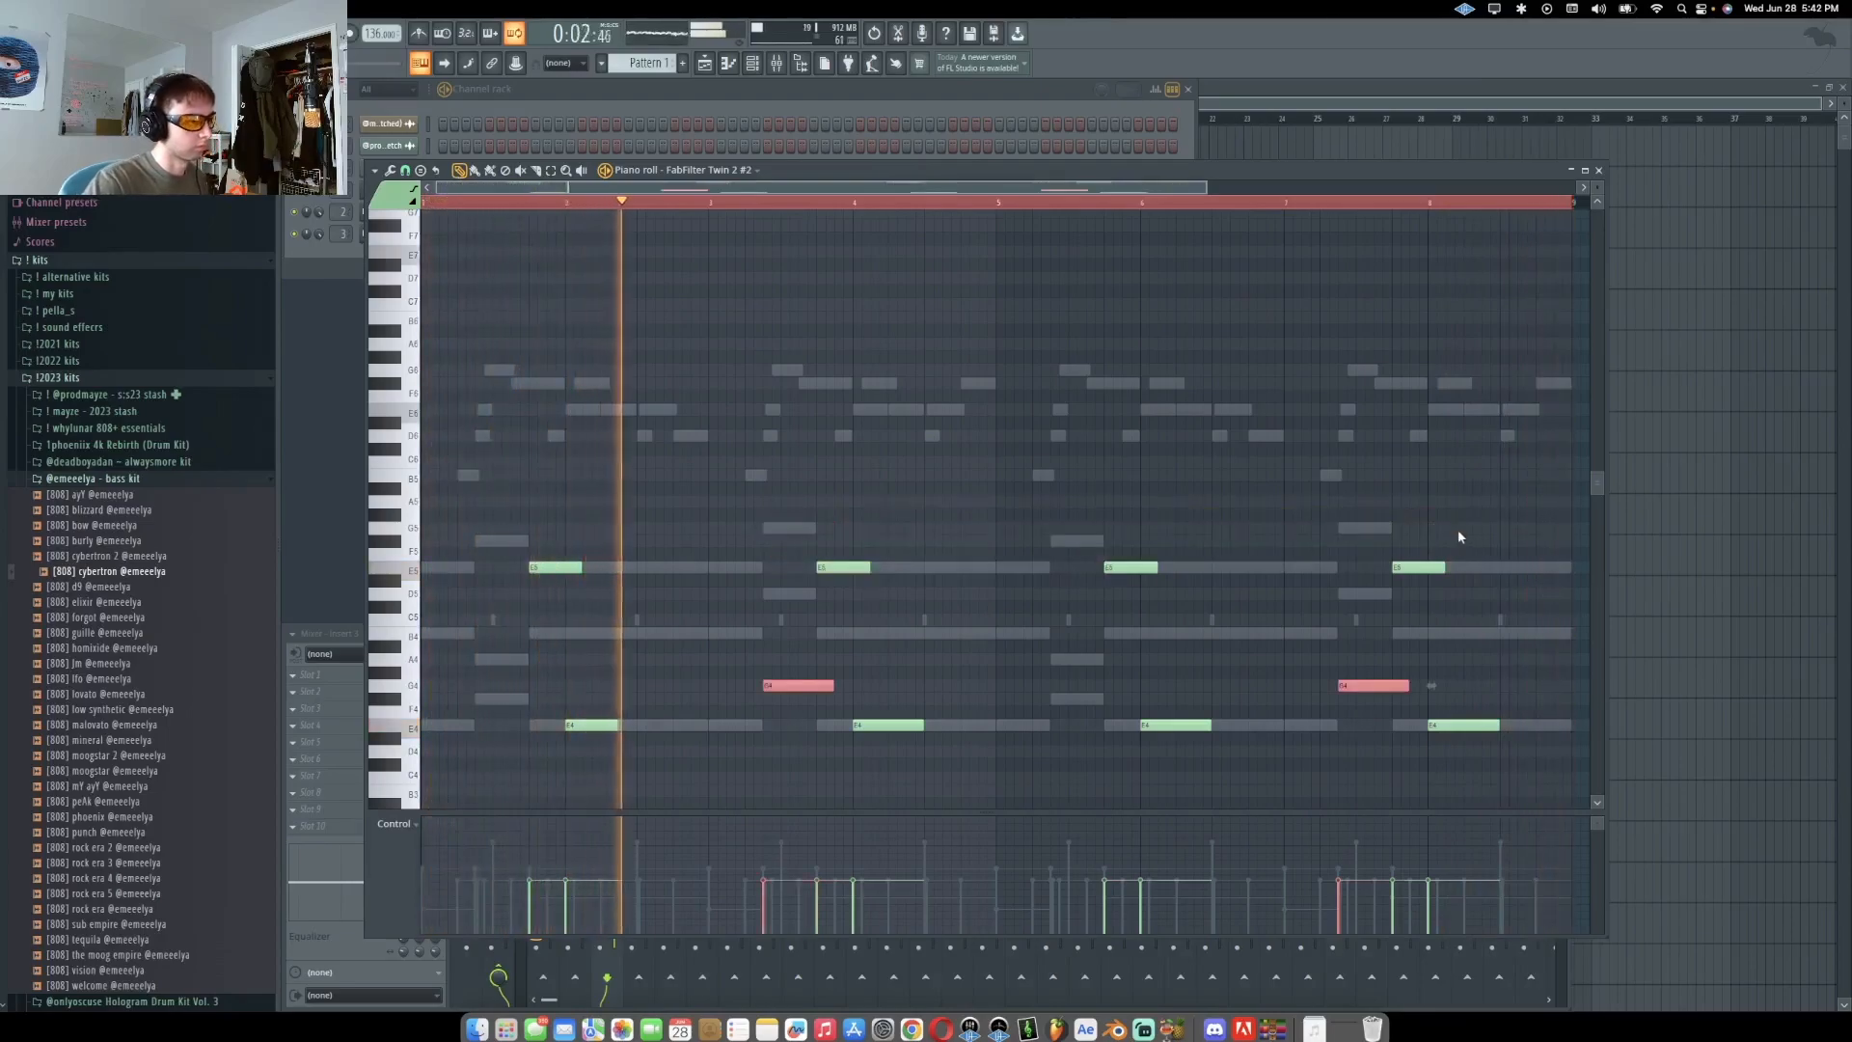
Add a pickup note at the start of the FabFilter Twin 2 melody and play it
ctrl+click(965, 523)
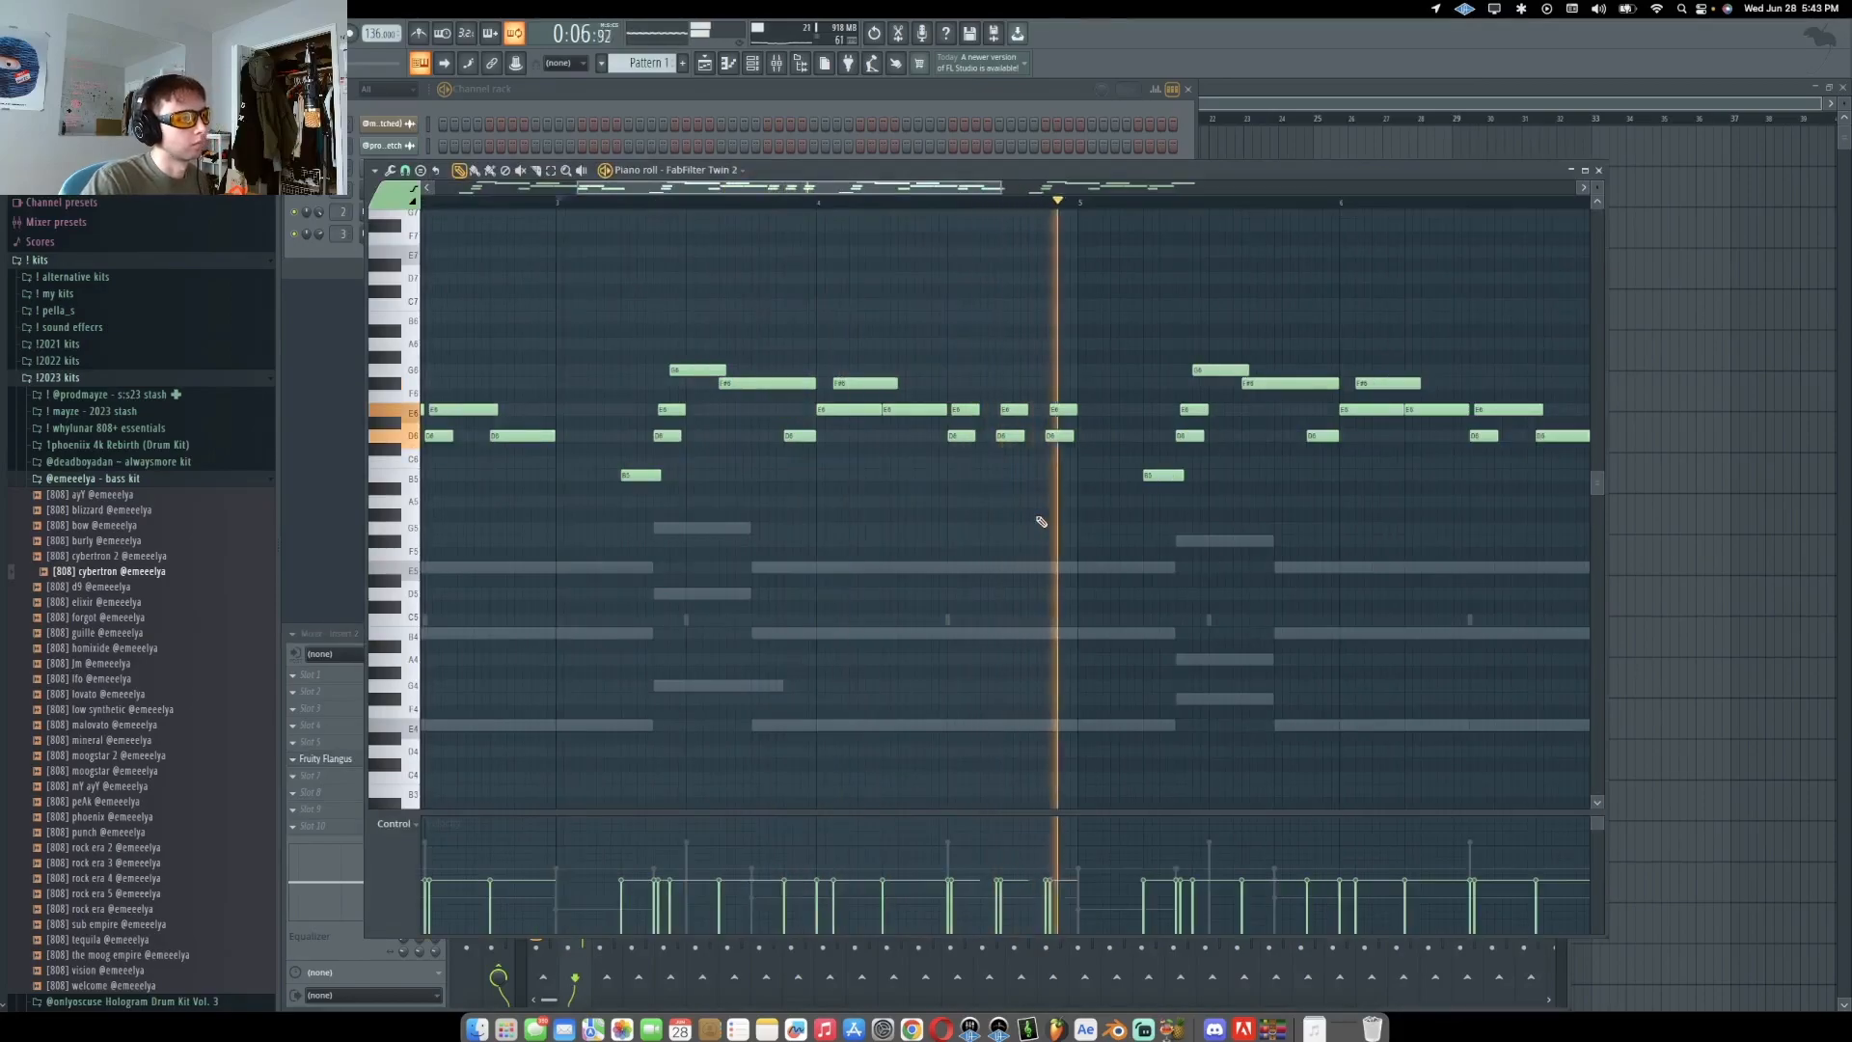
scroll(1038, 395, down, 3)
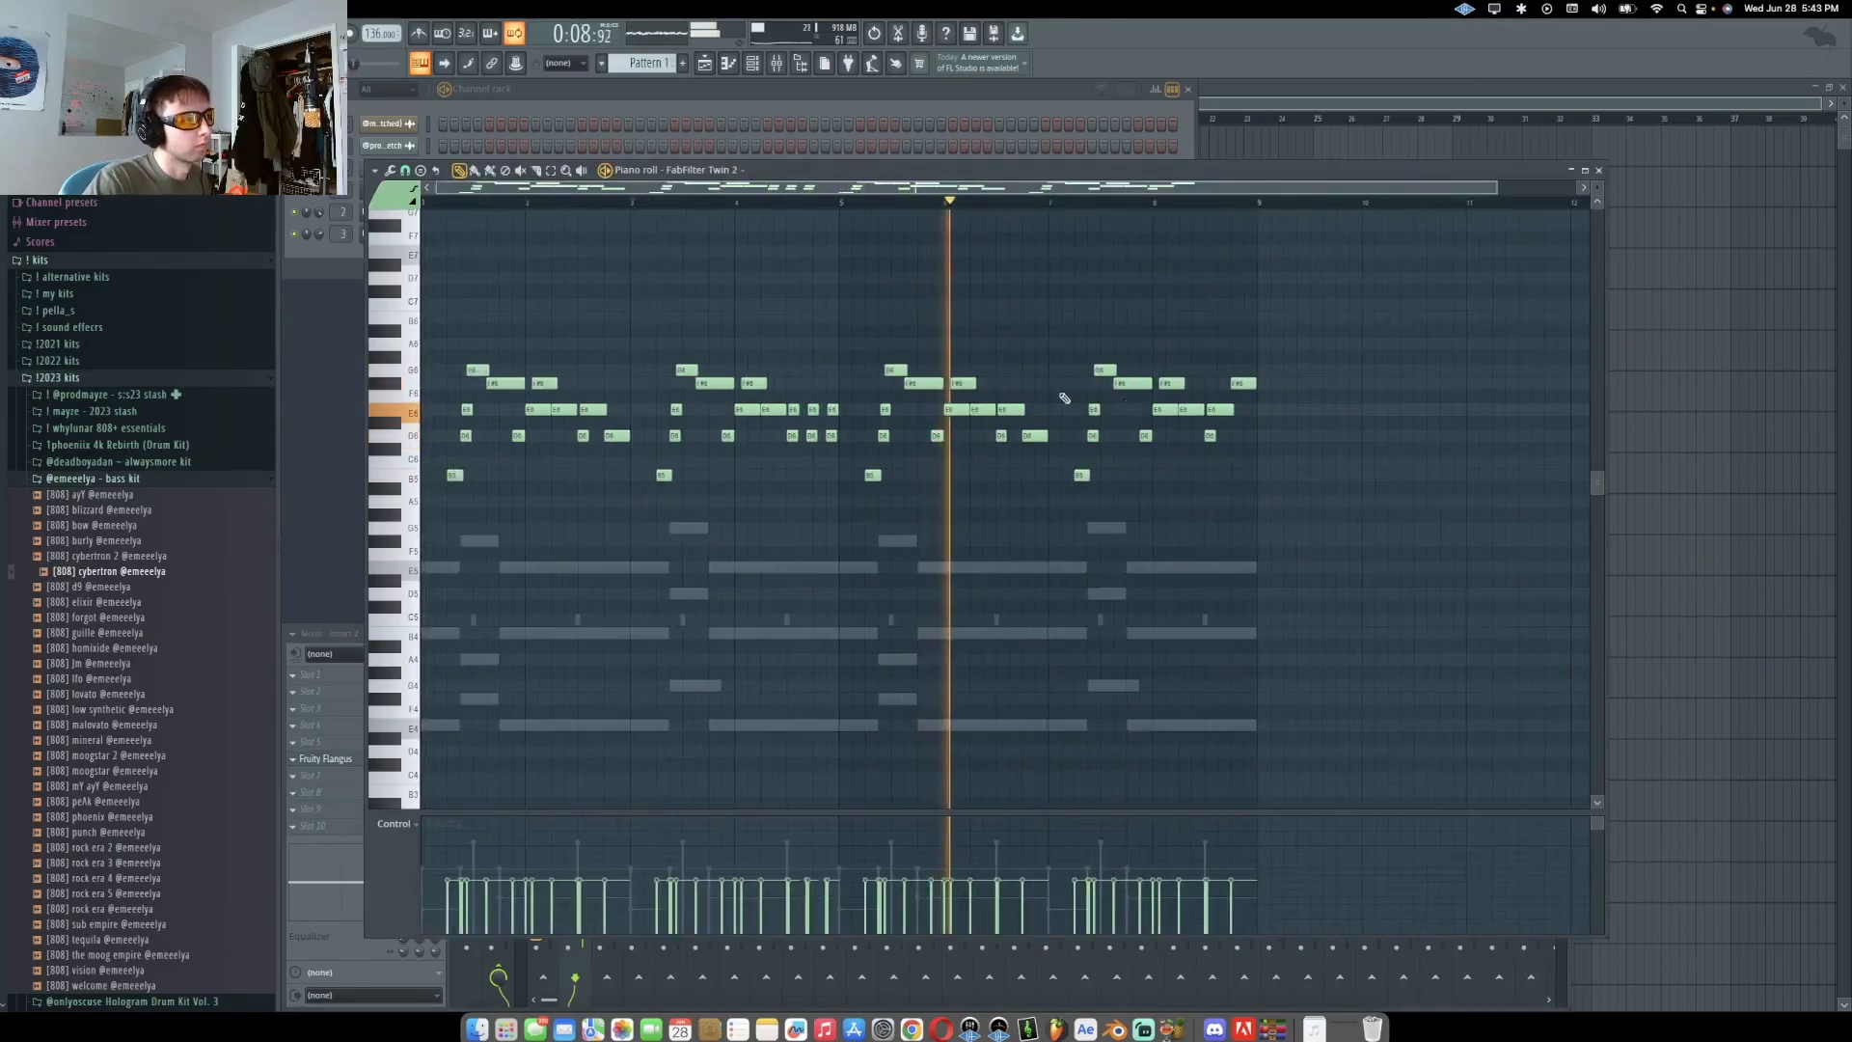
click(494, 461)
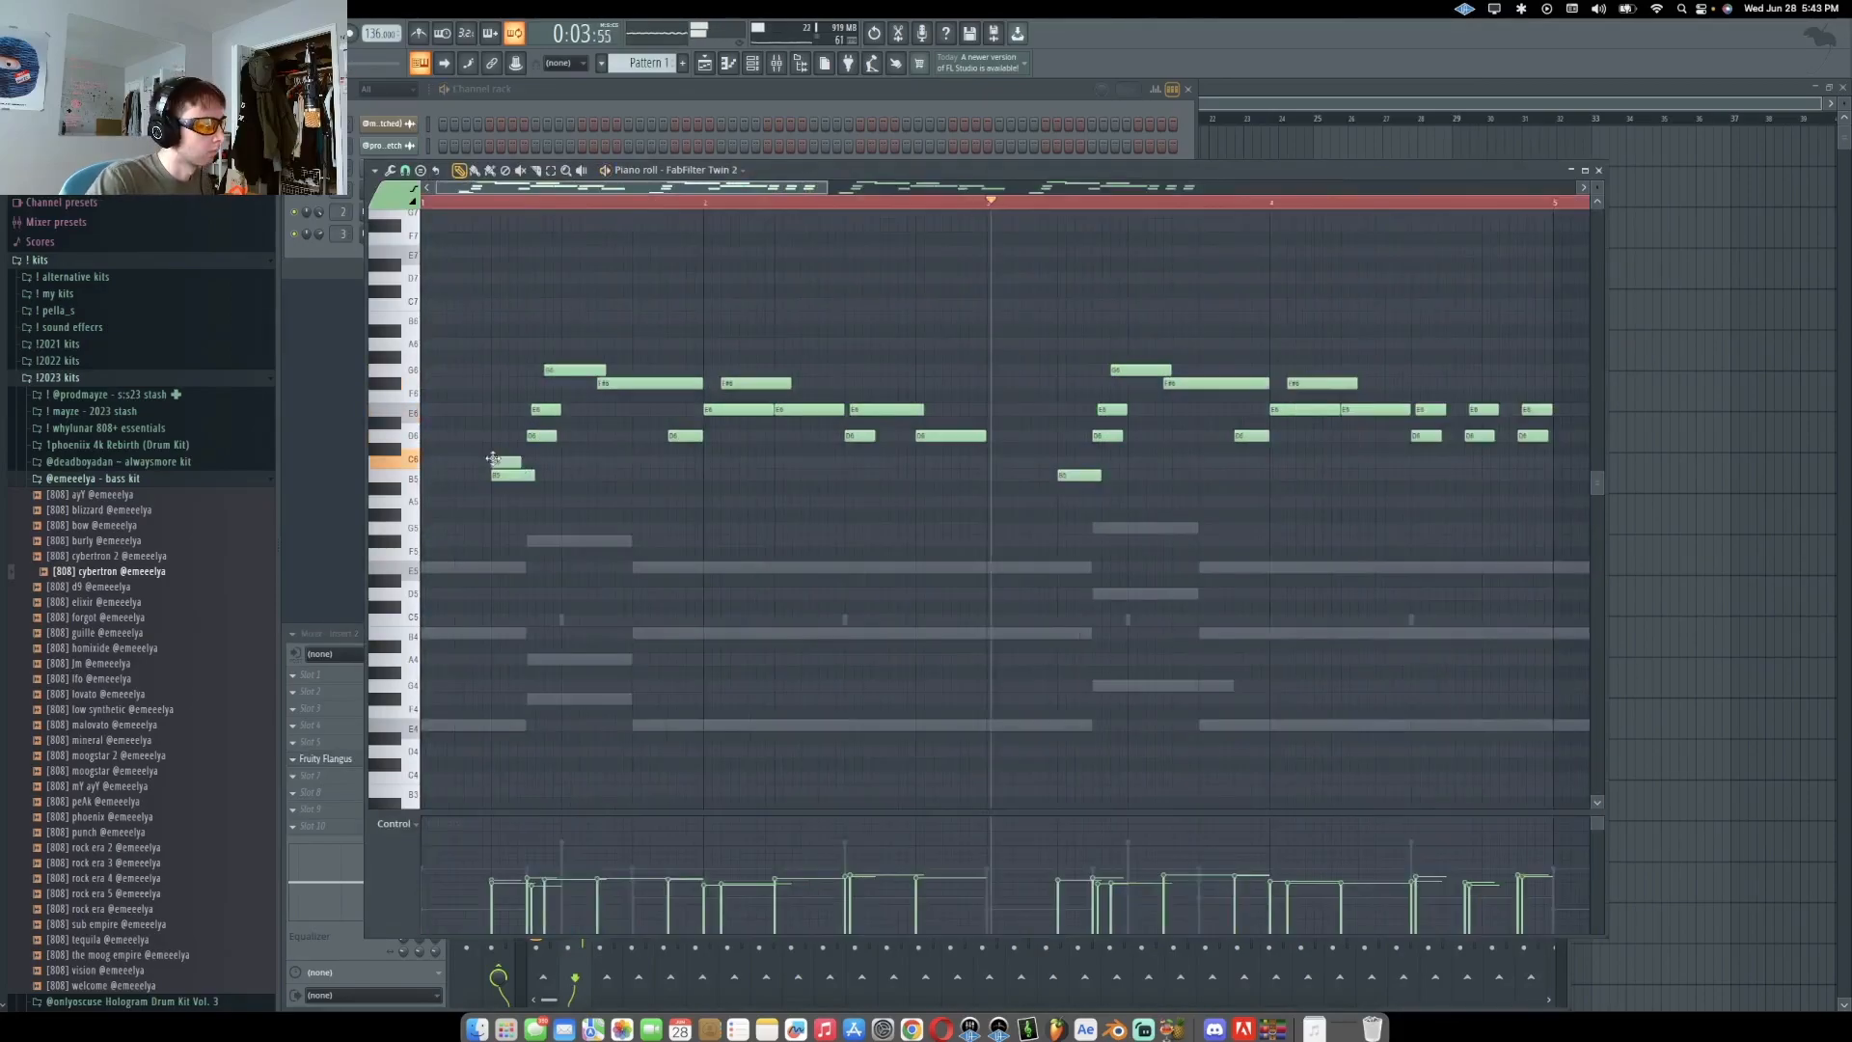
key(space)
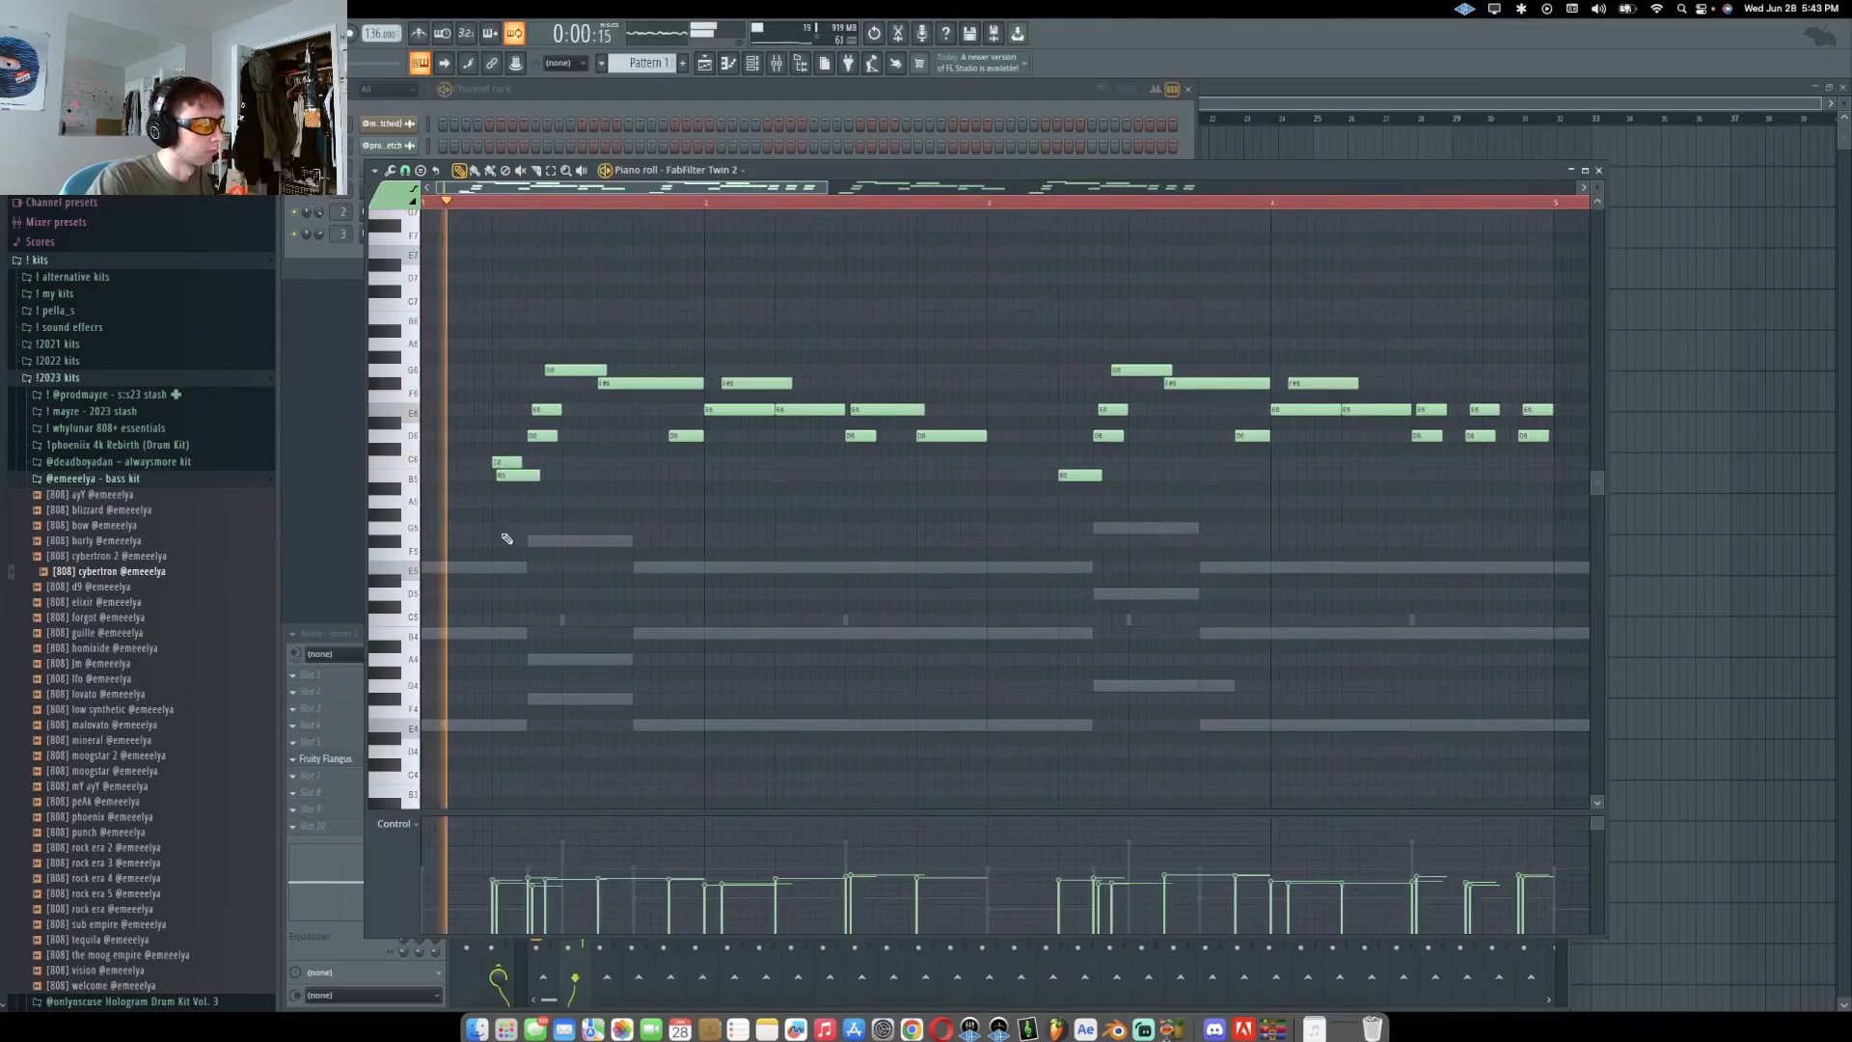
Review the FabFilter Twin 2 melody across the whole pattern while it plays
scroll(1053, 513, down, 1)
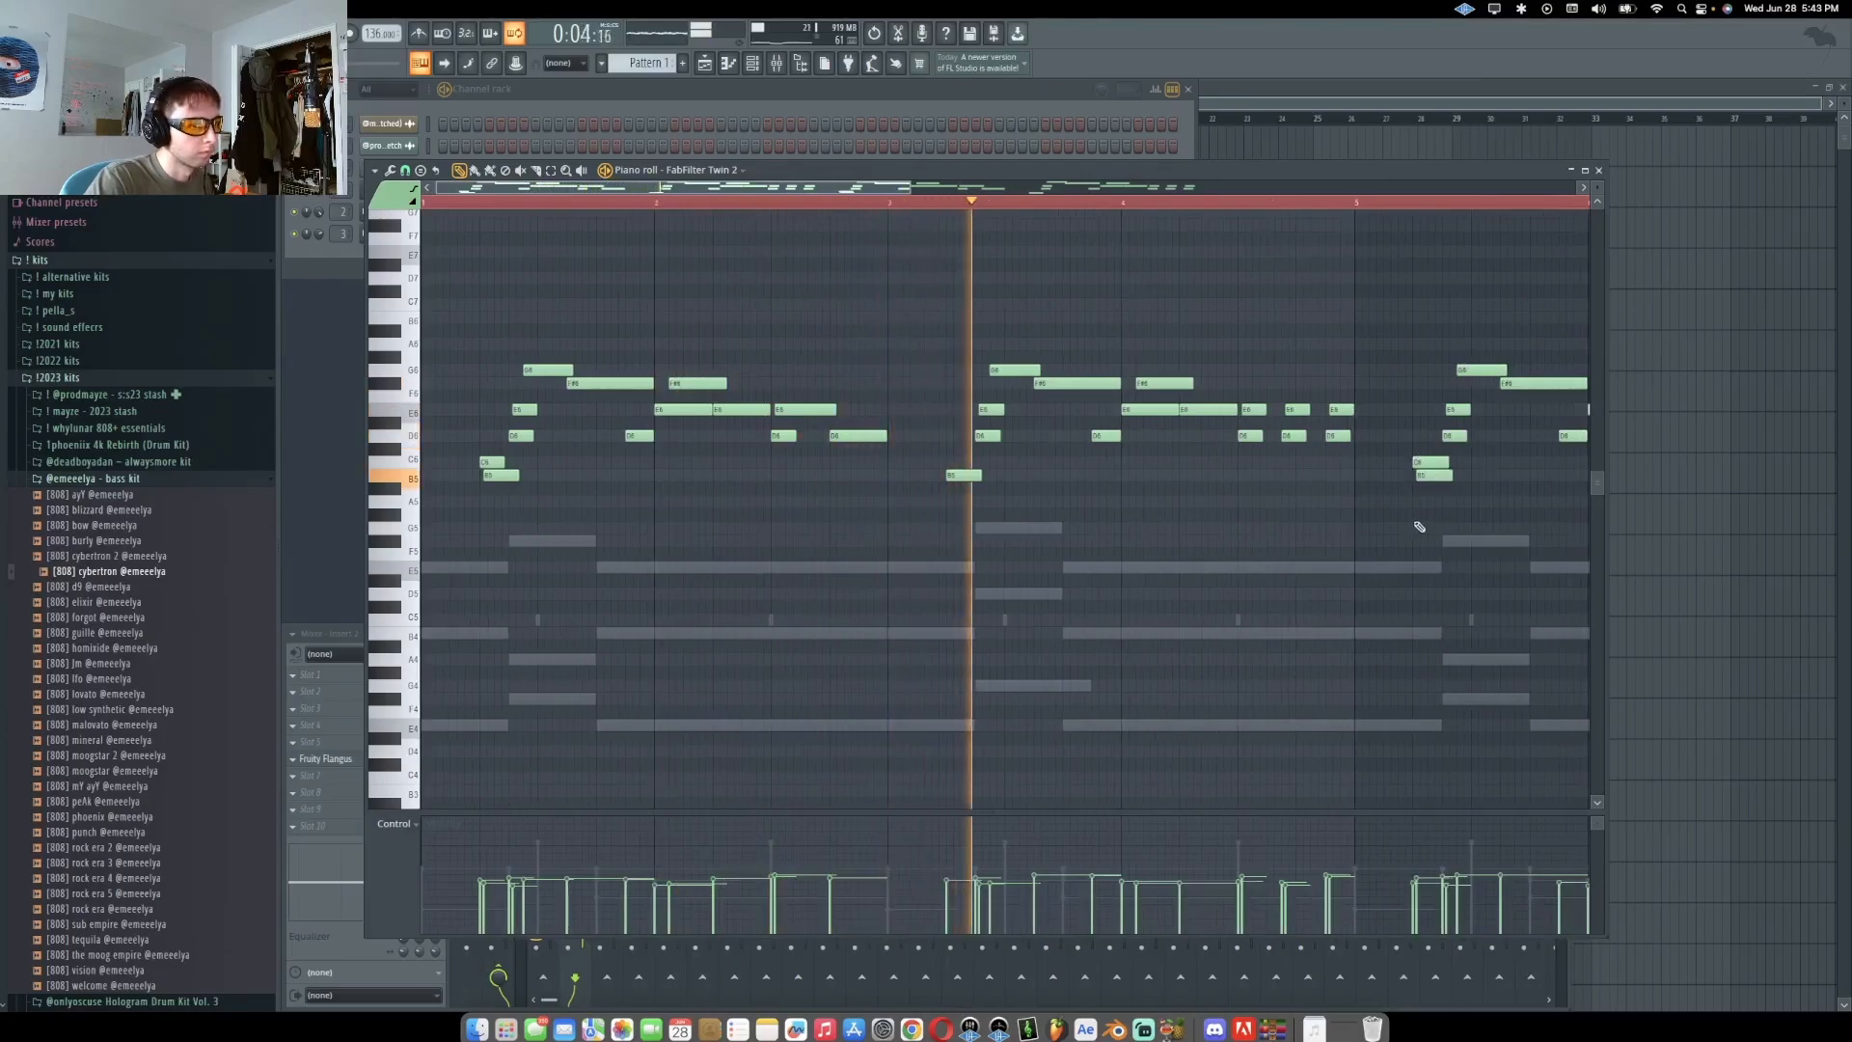
scroll(1350, 533, down, 2)
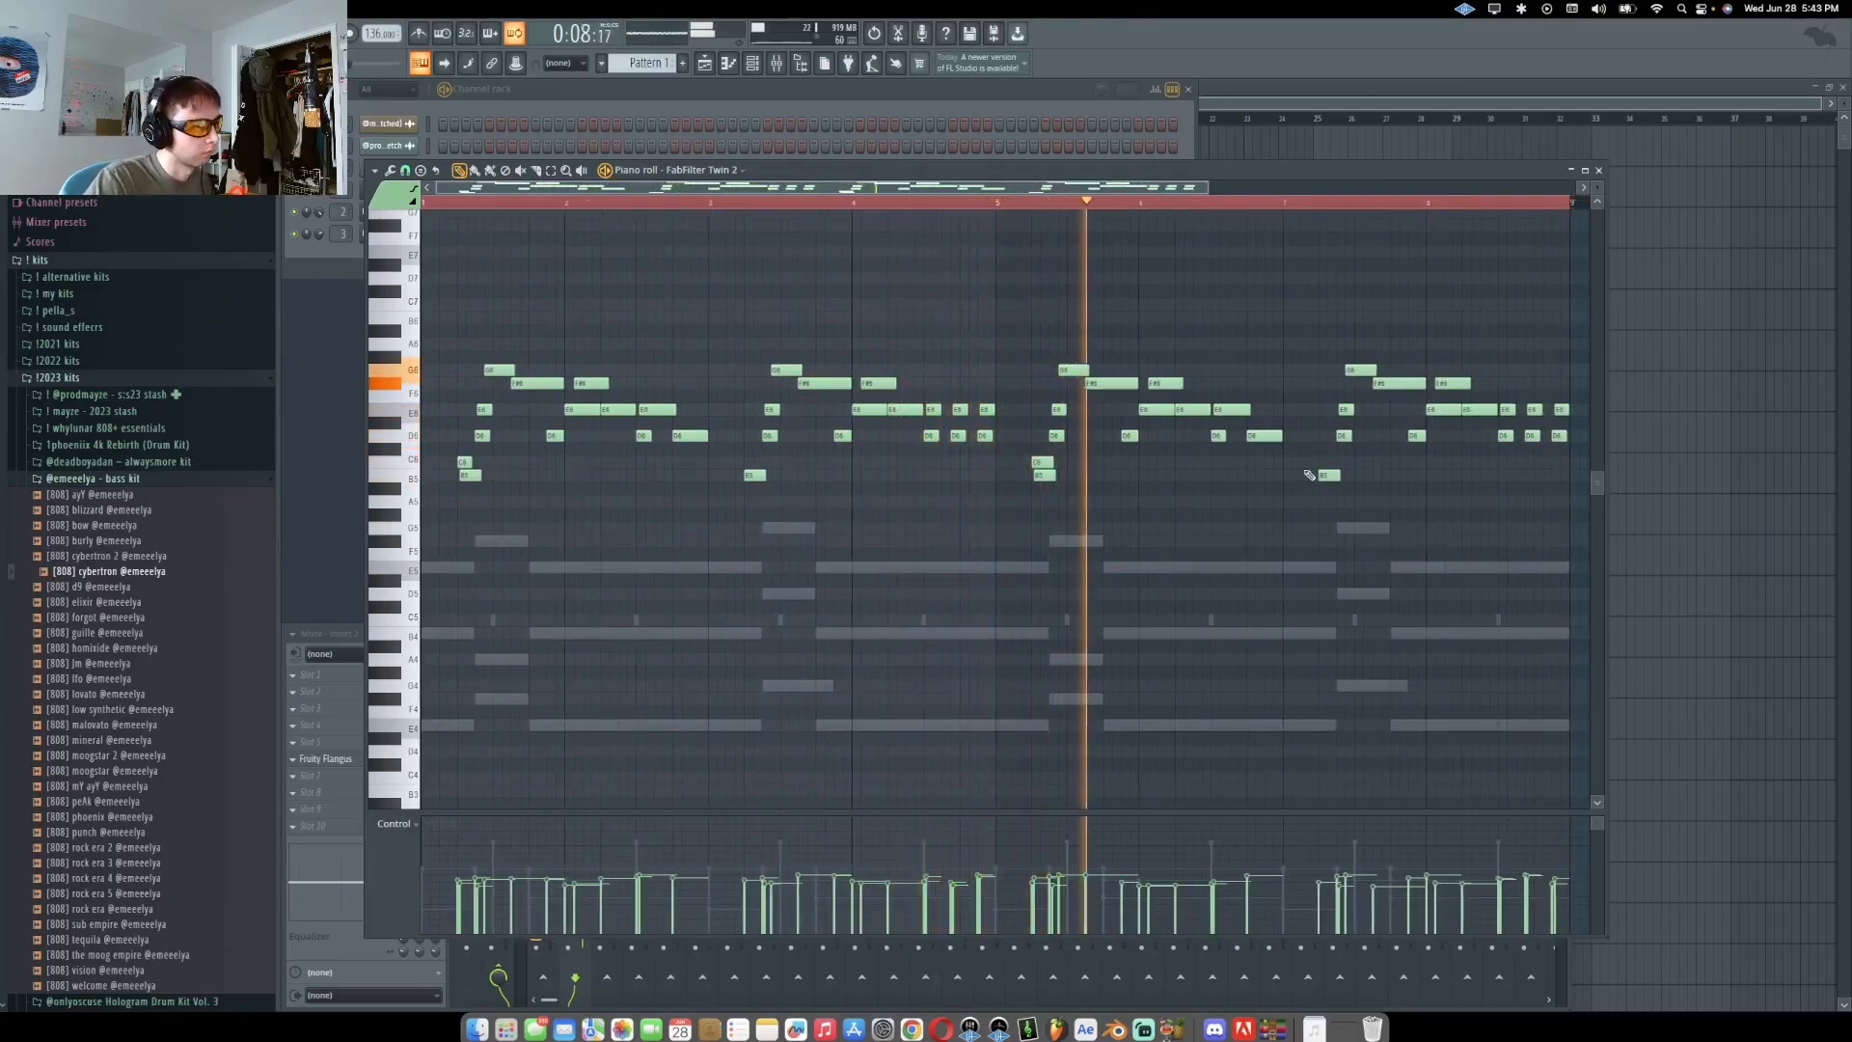
scroll(1521, 434, up, 1)
scroll(1519, 435, up, 1)
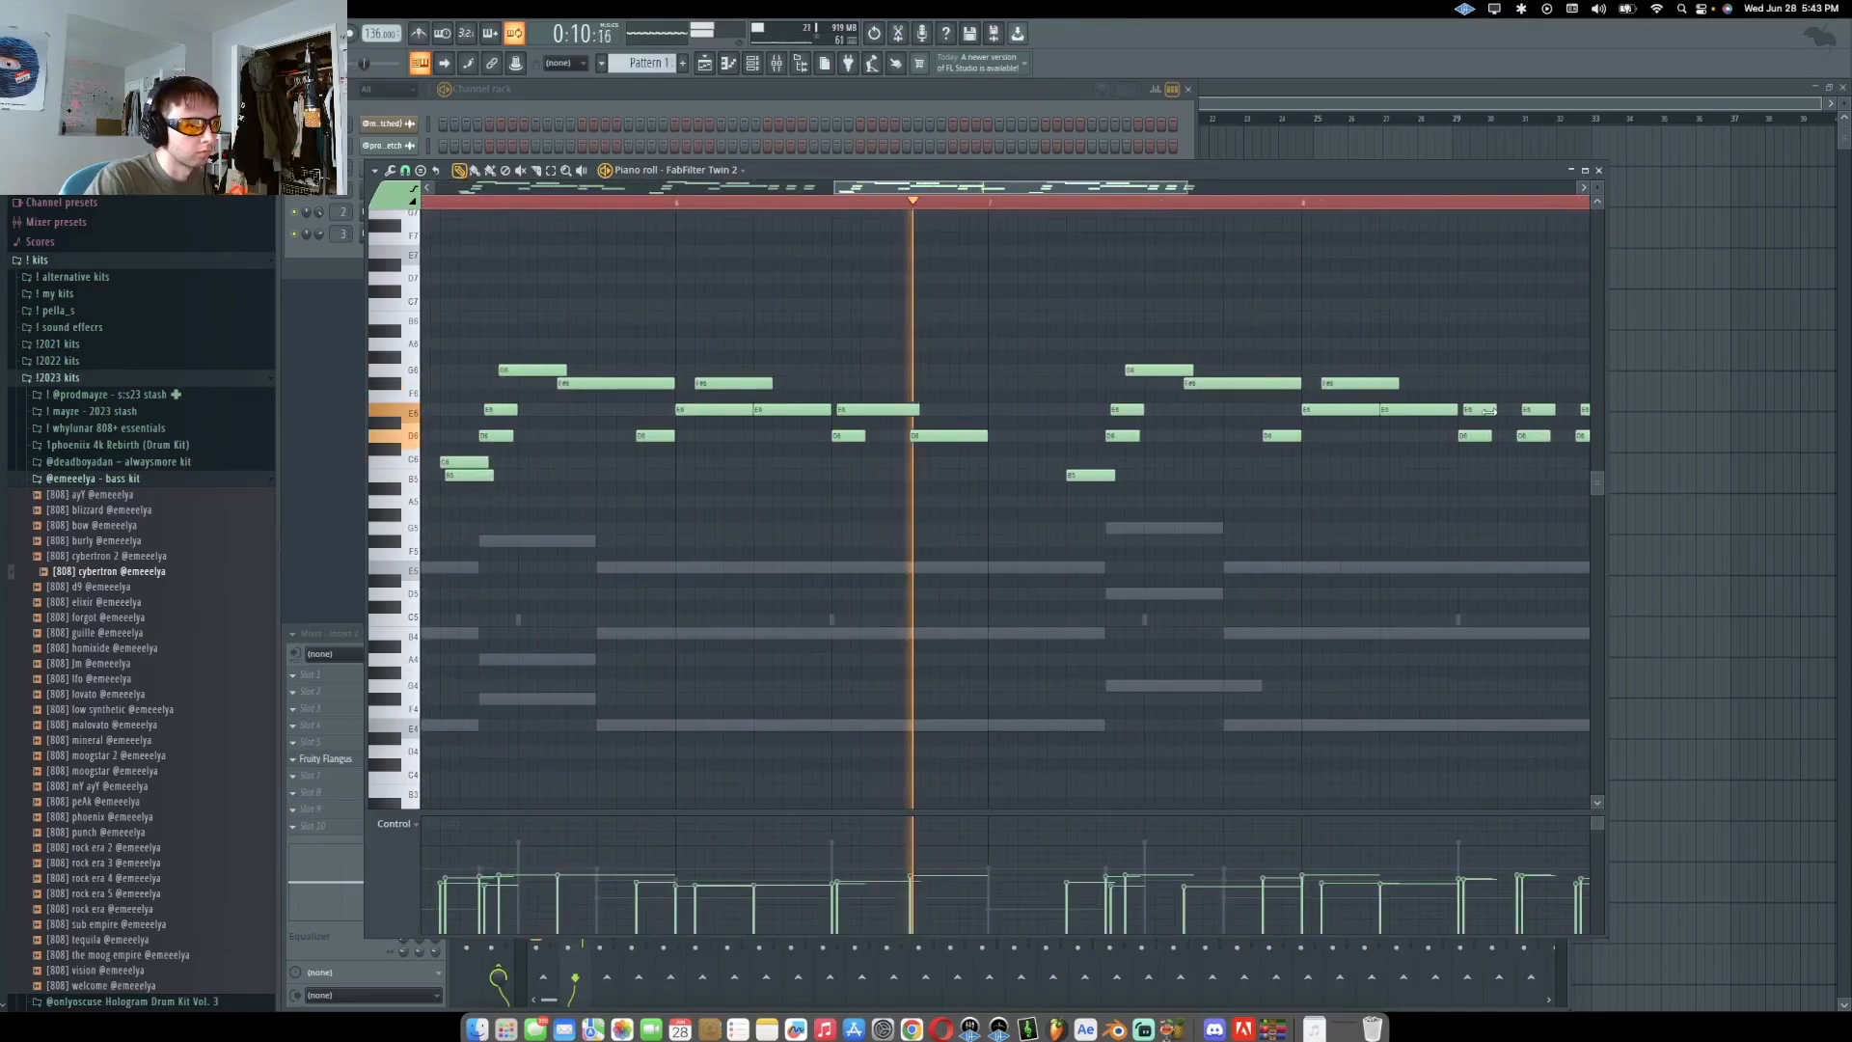
scroll(1520, 438, down, 1)
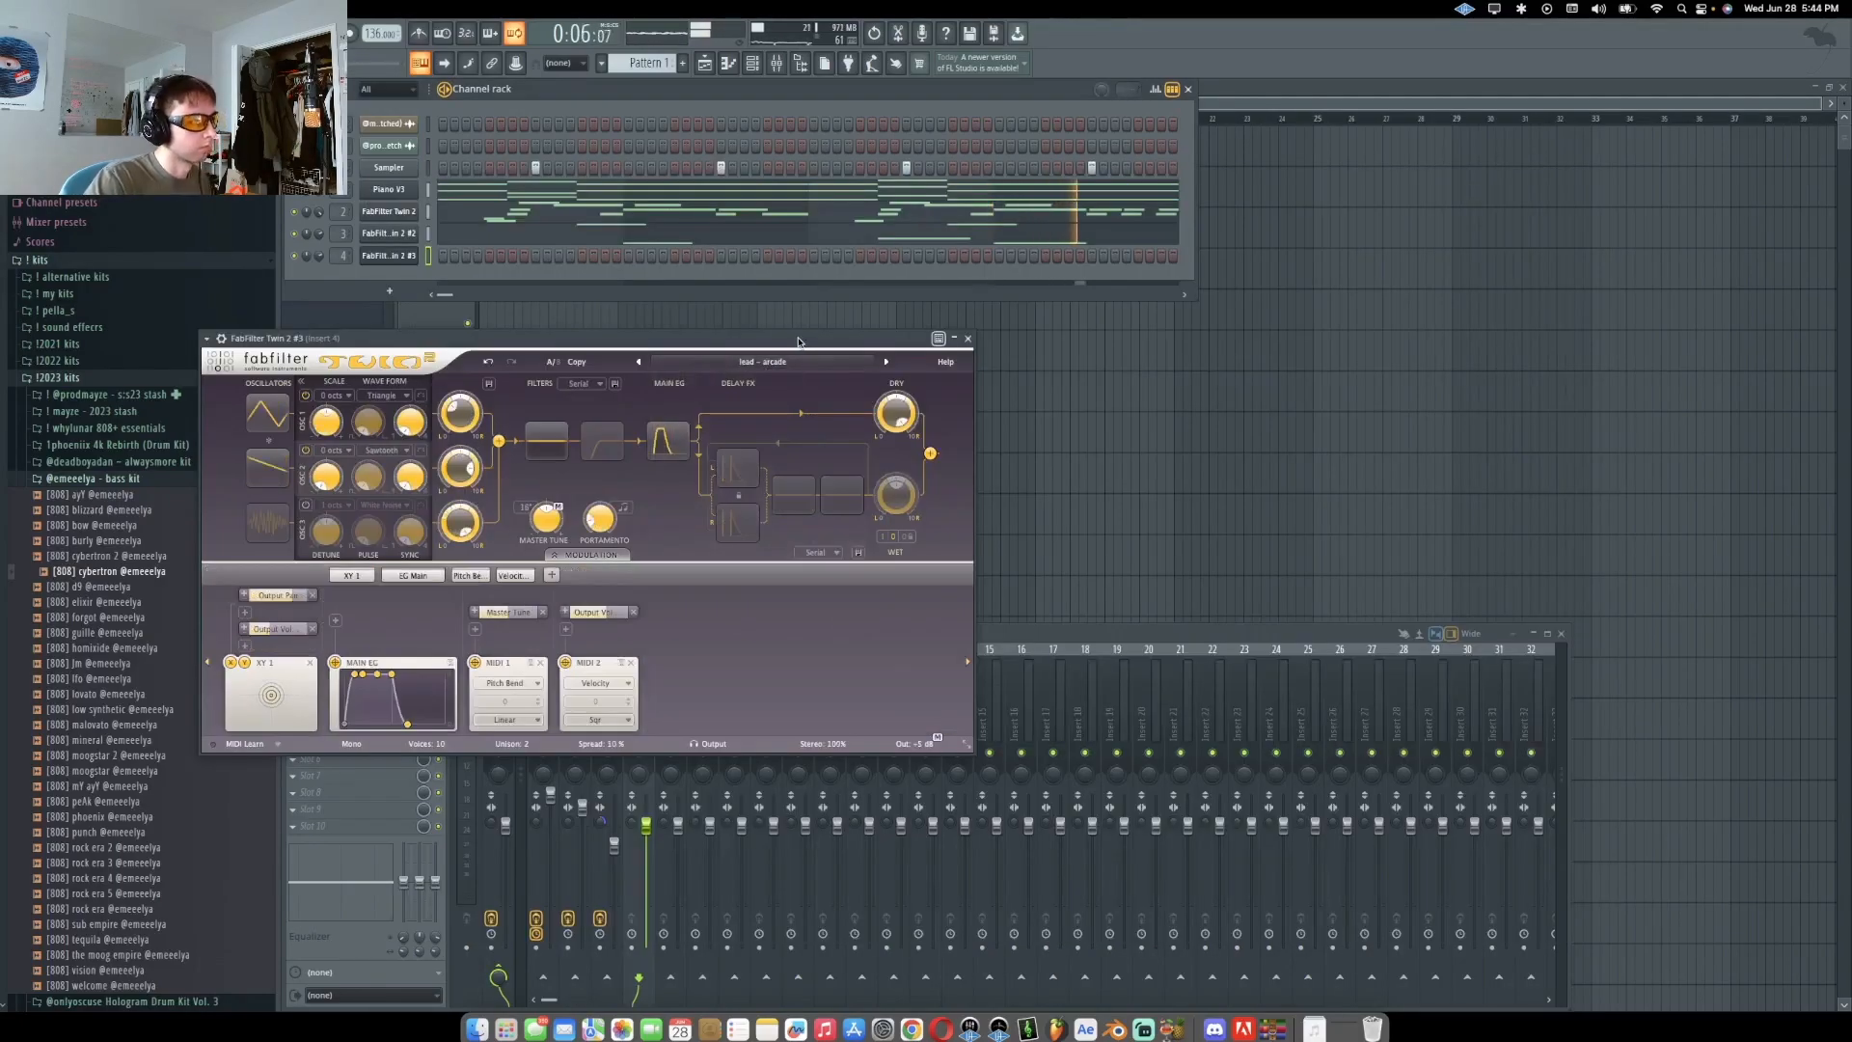
Set up the new FabFilter Twin 2 #3 channel, close its plugin window and open its piano roll
drag(798, 340, 822, 343)
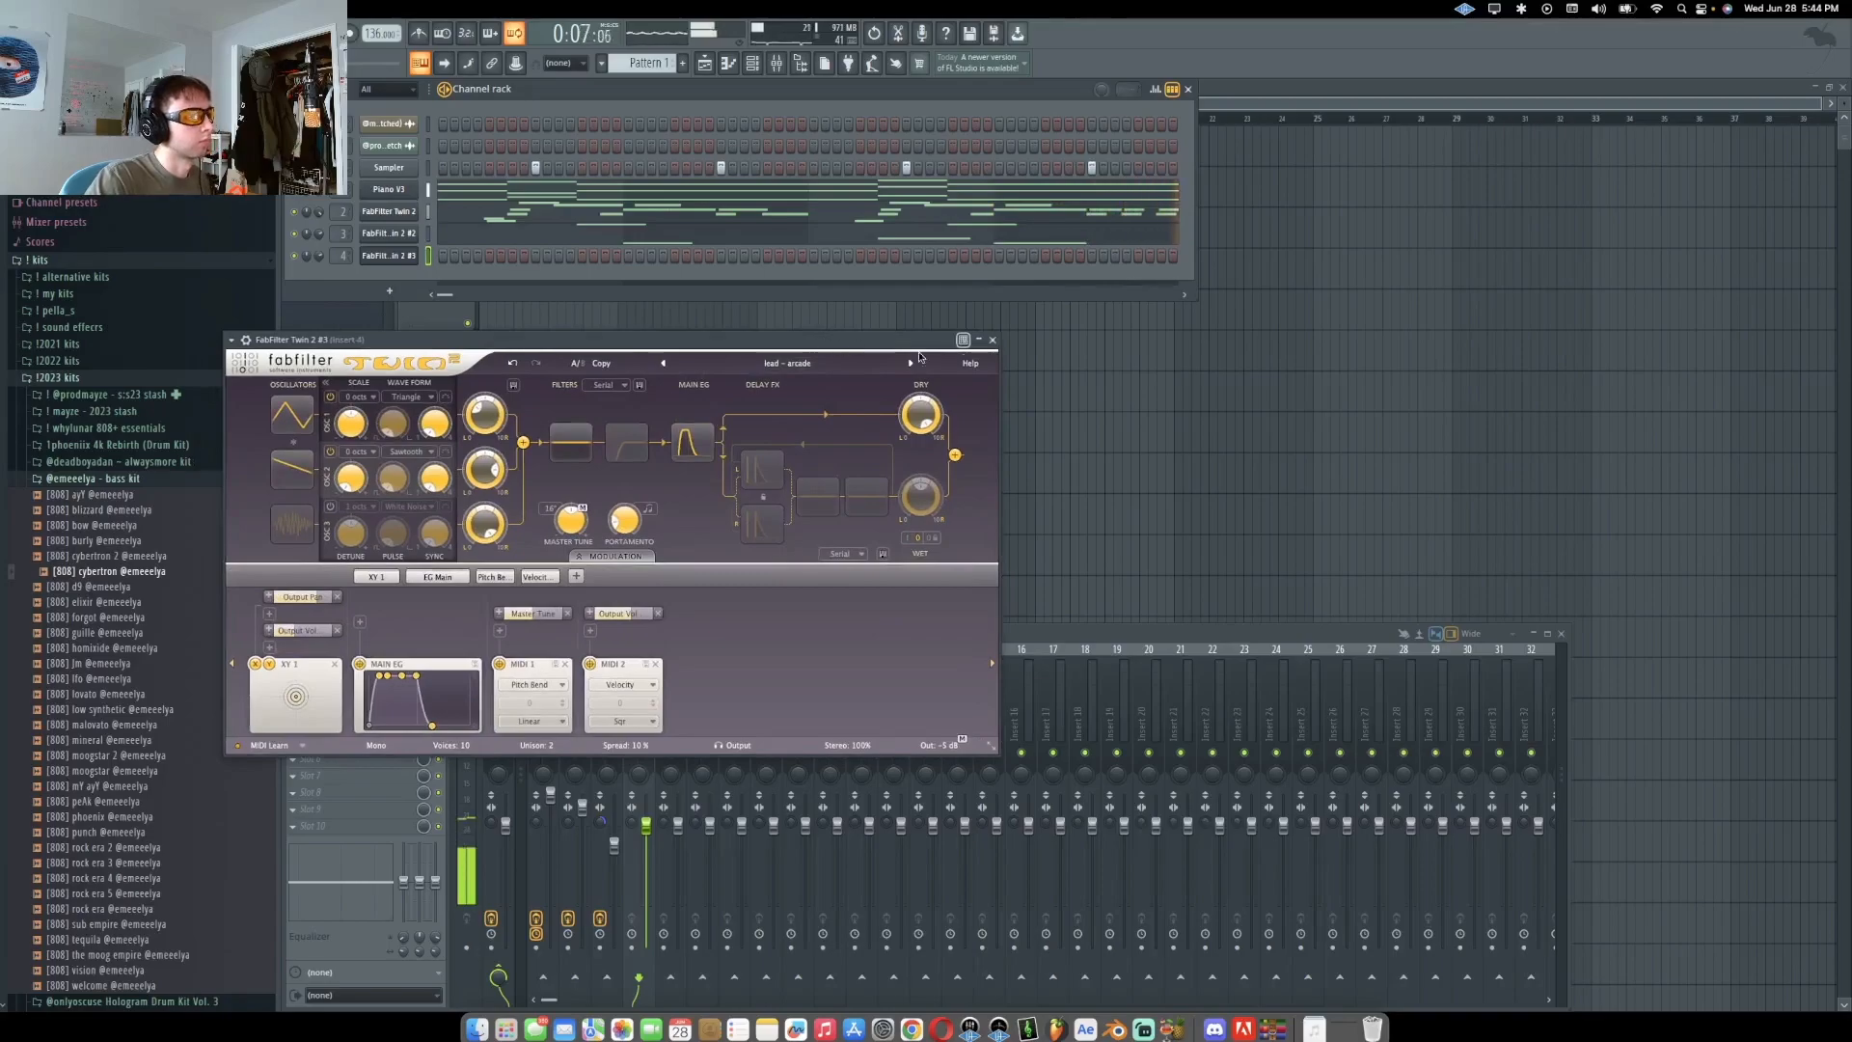
click(992, 339)
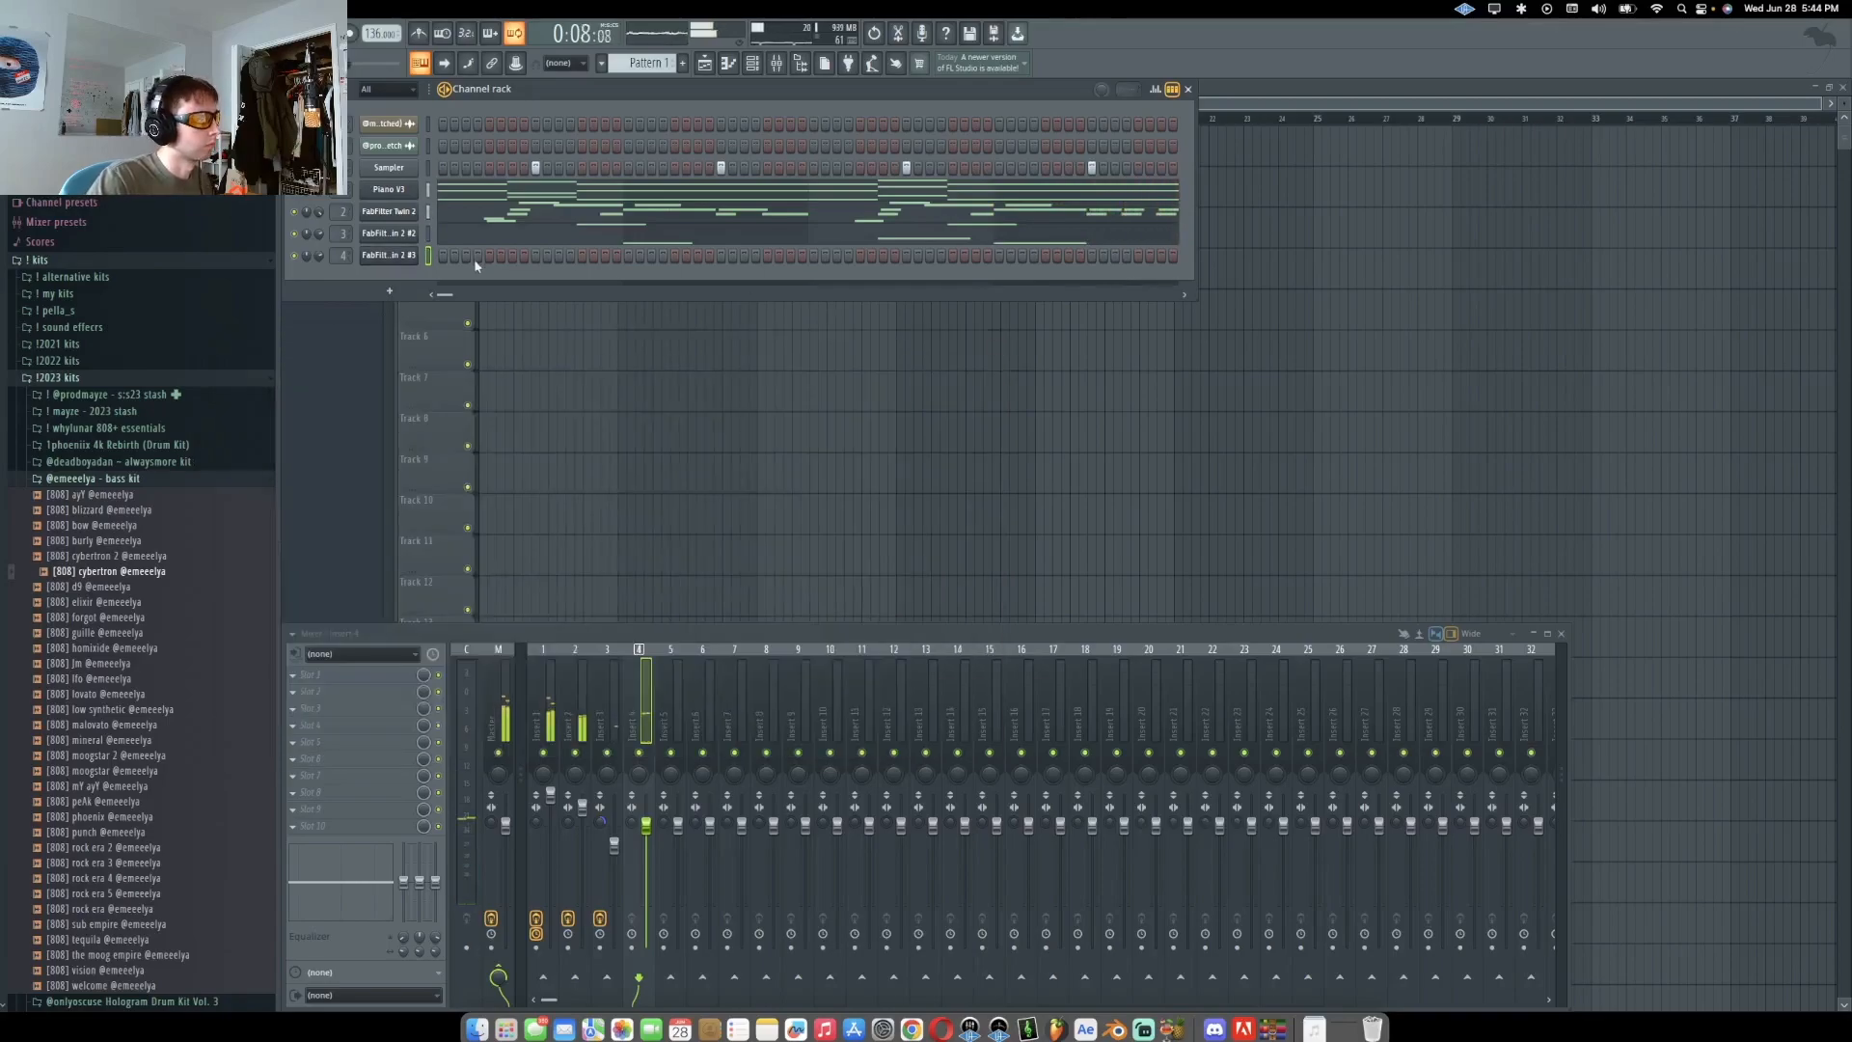
click(728, 64)
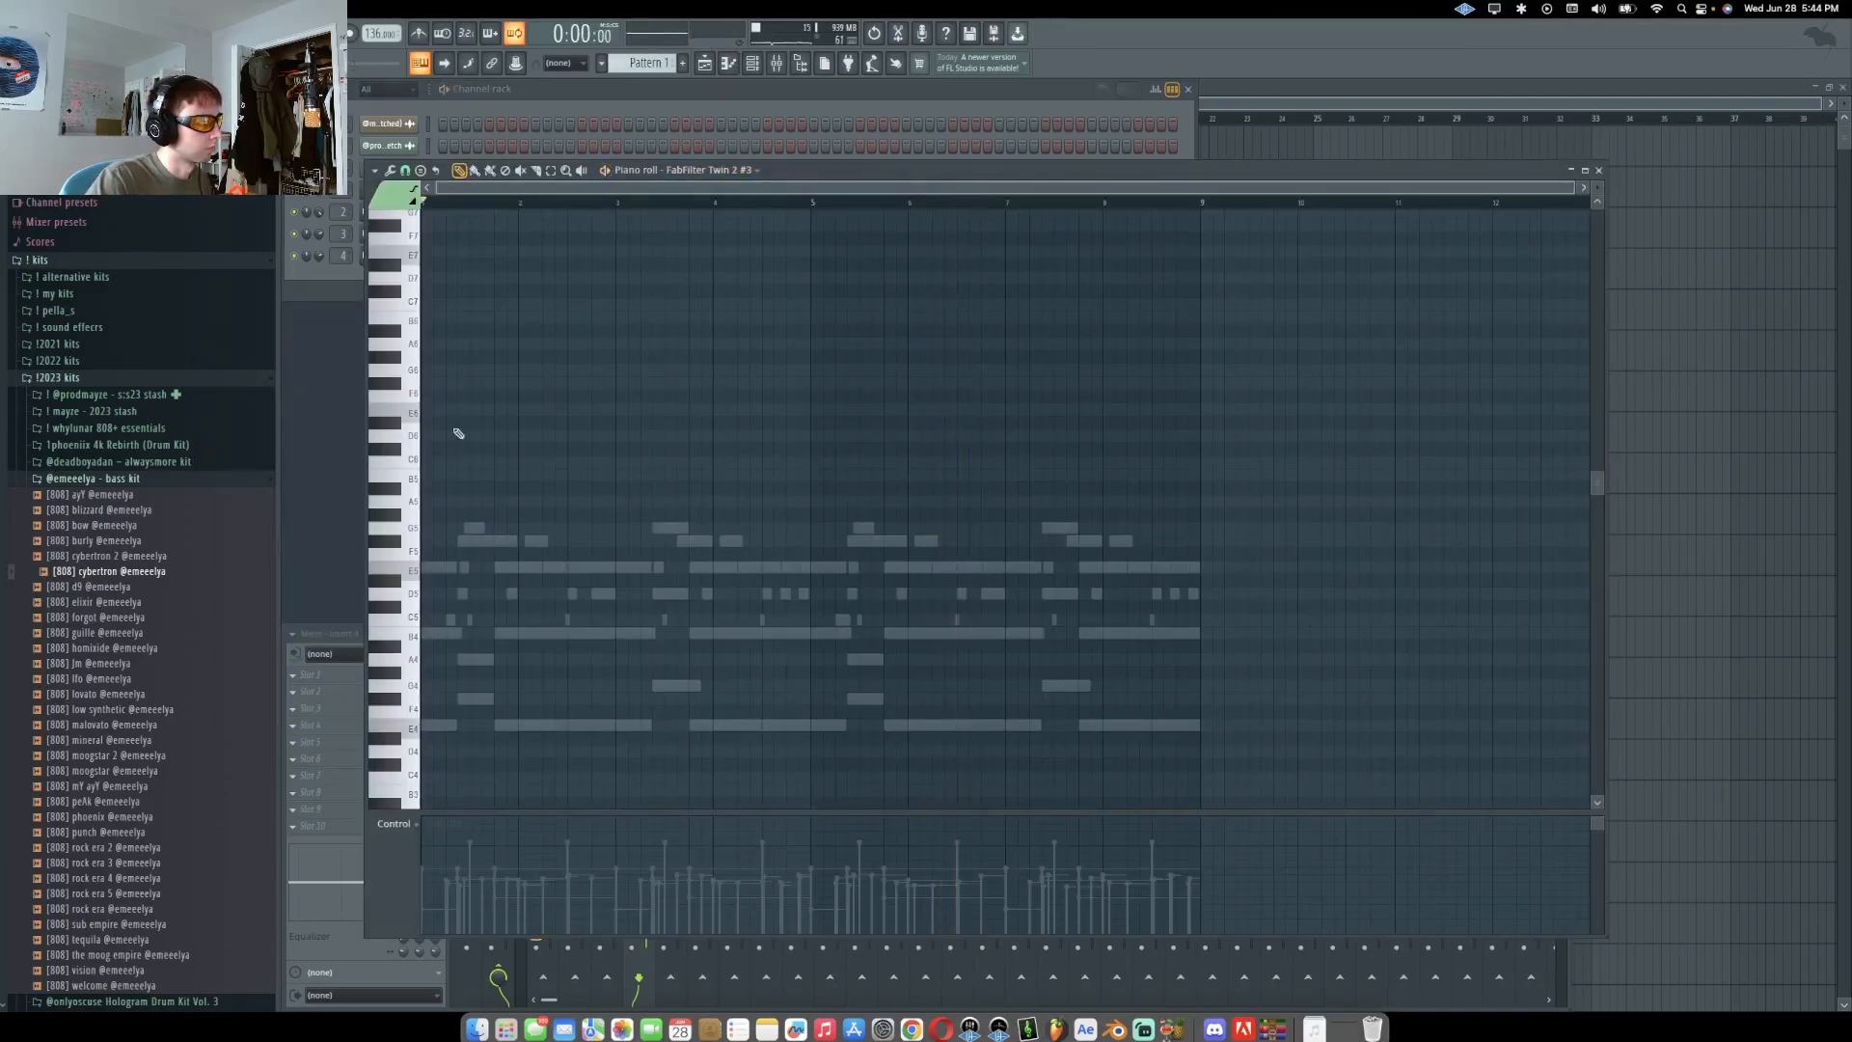
Draw the opening repeated notes of a new melody in the FabFilter Twin 2 #3 piano roll and play them
drag(389, 409, 391, 417)
scroll(426, 426, up, 5)
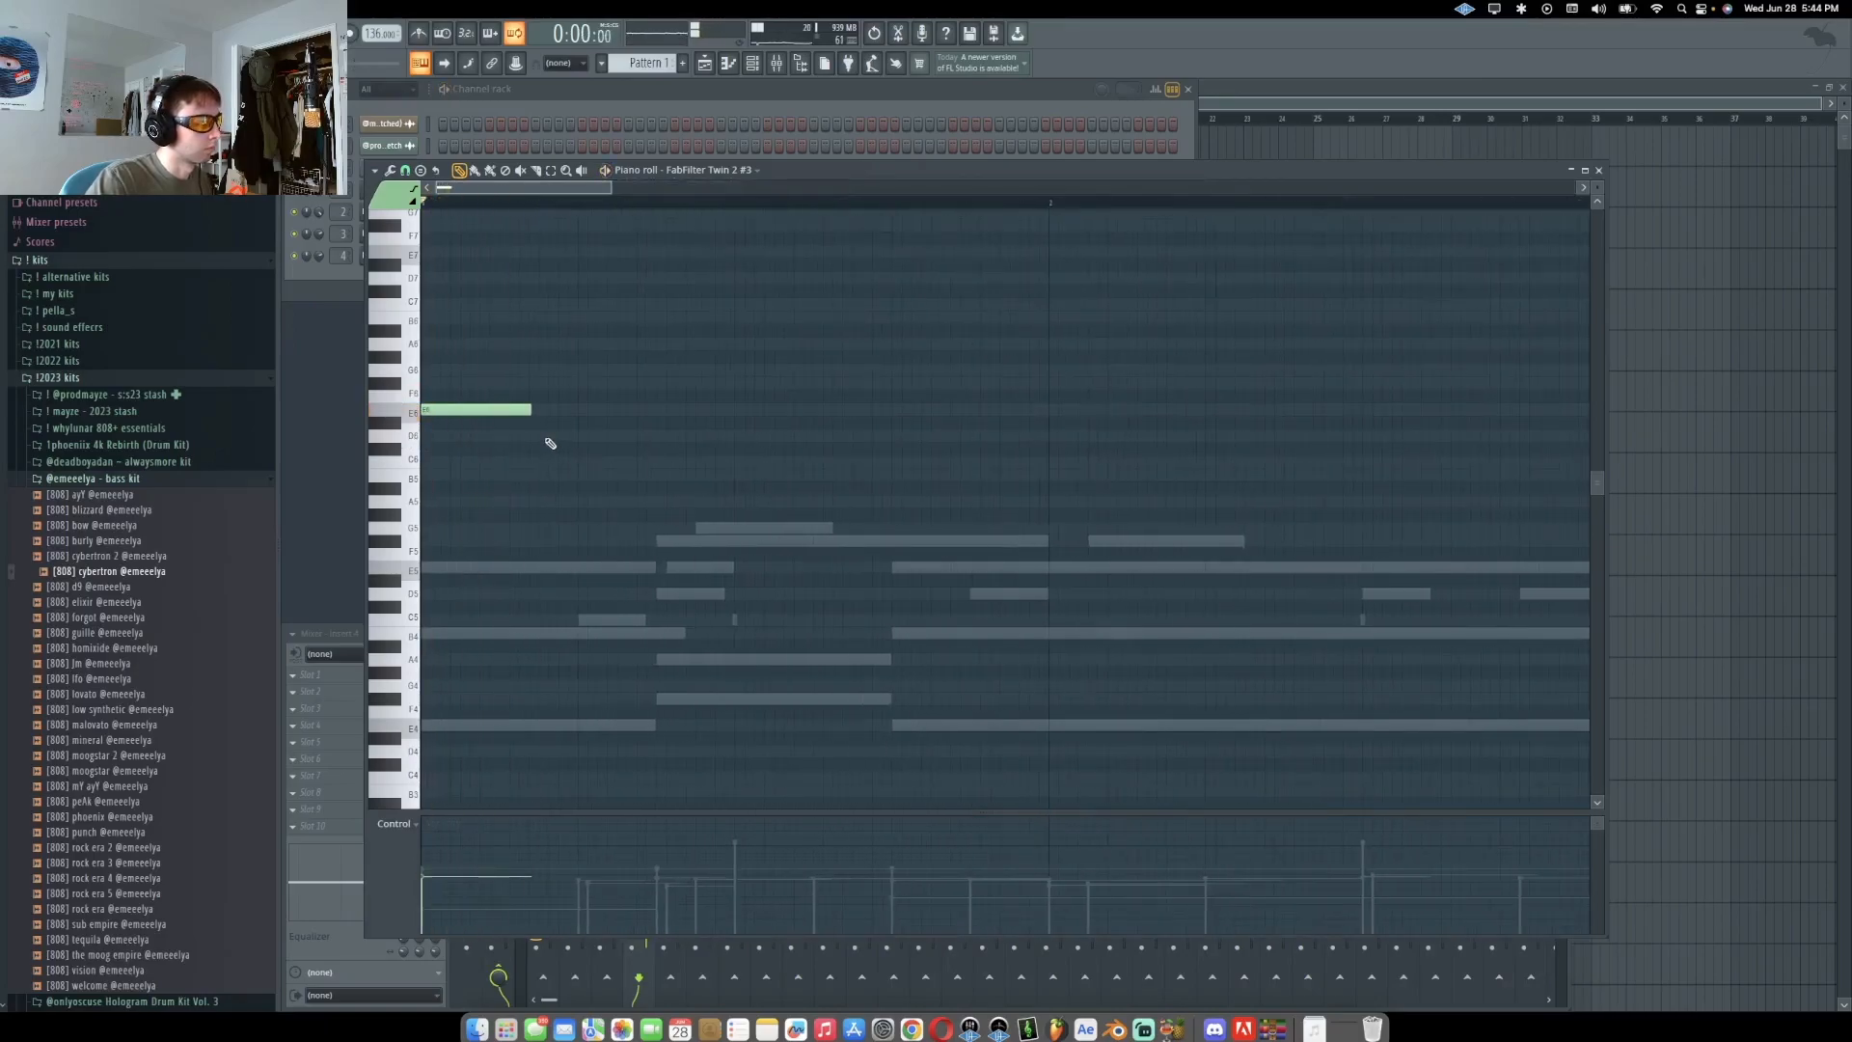
key(space)
right_click(588, 438)
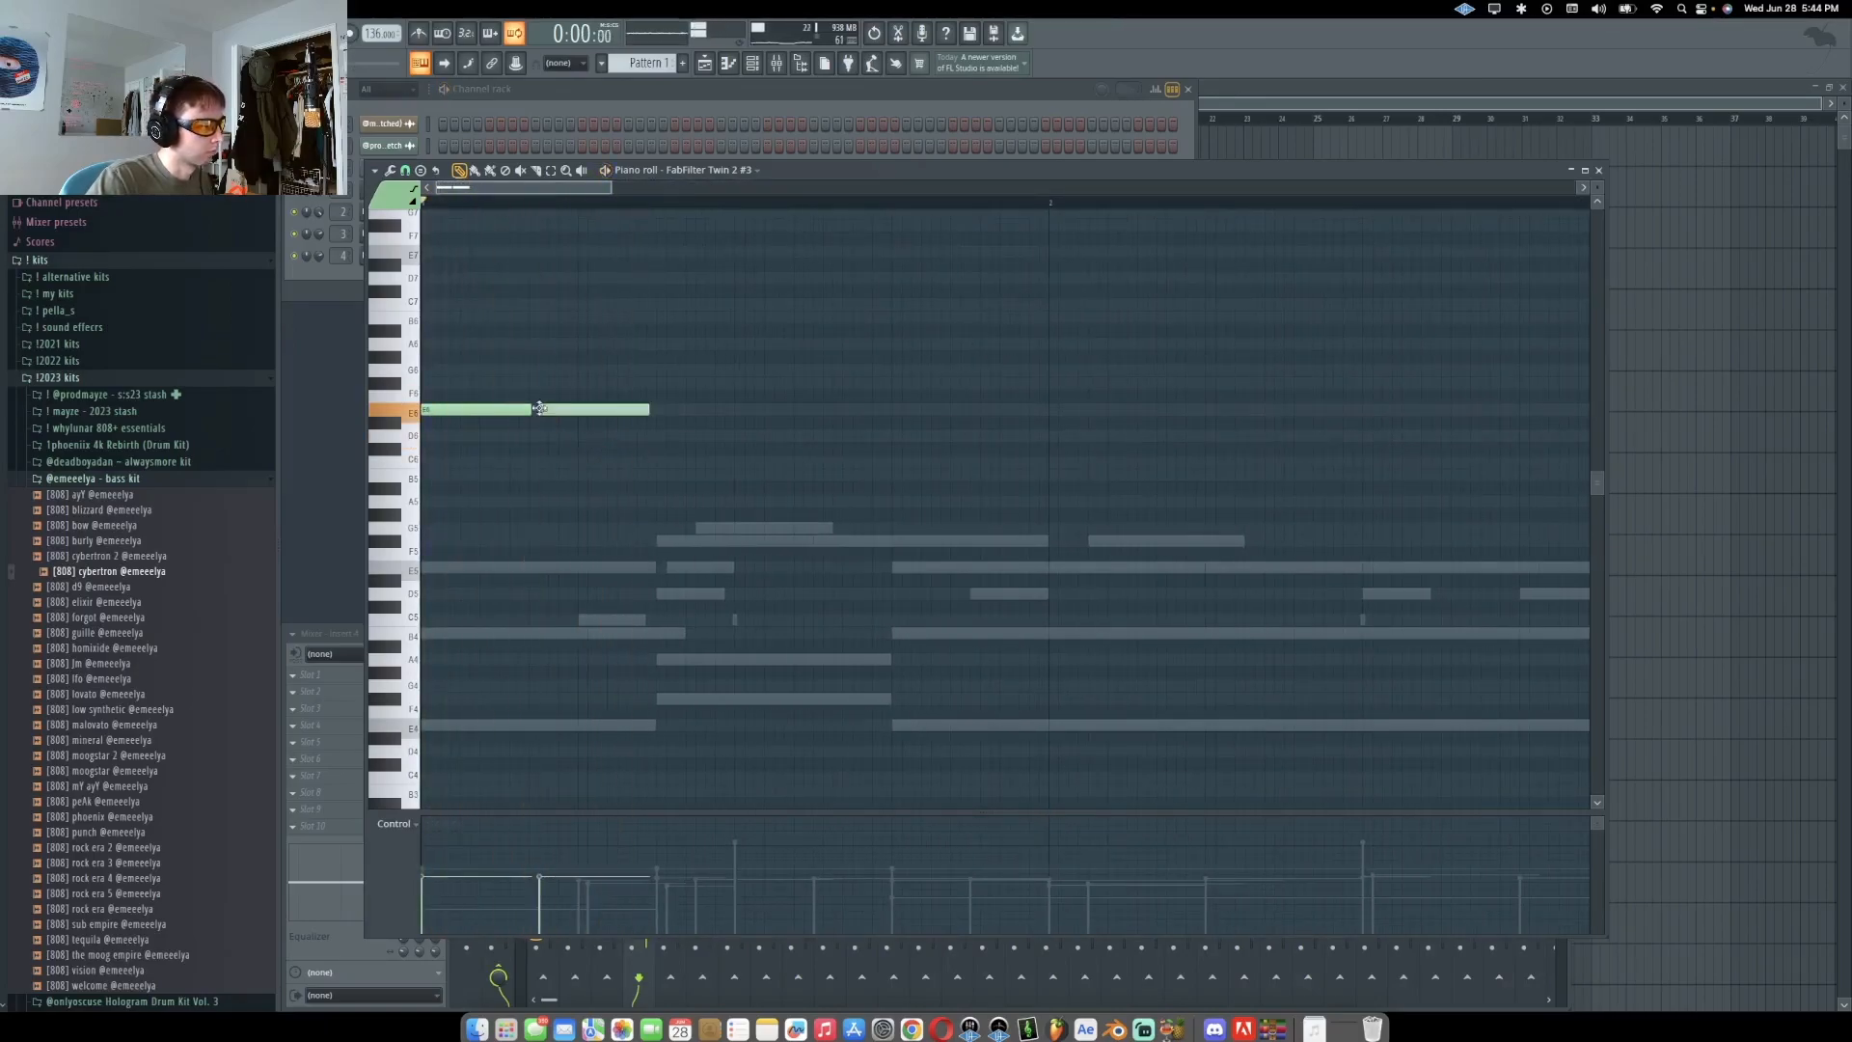
click(669, 410)
key(space)
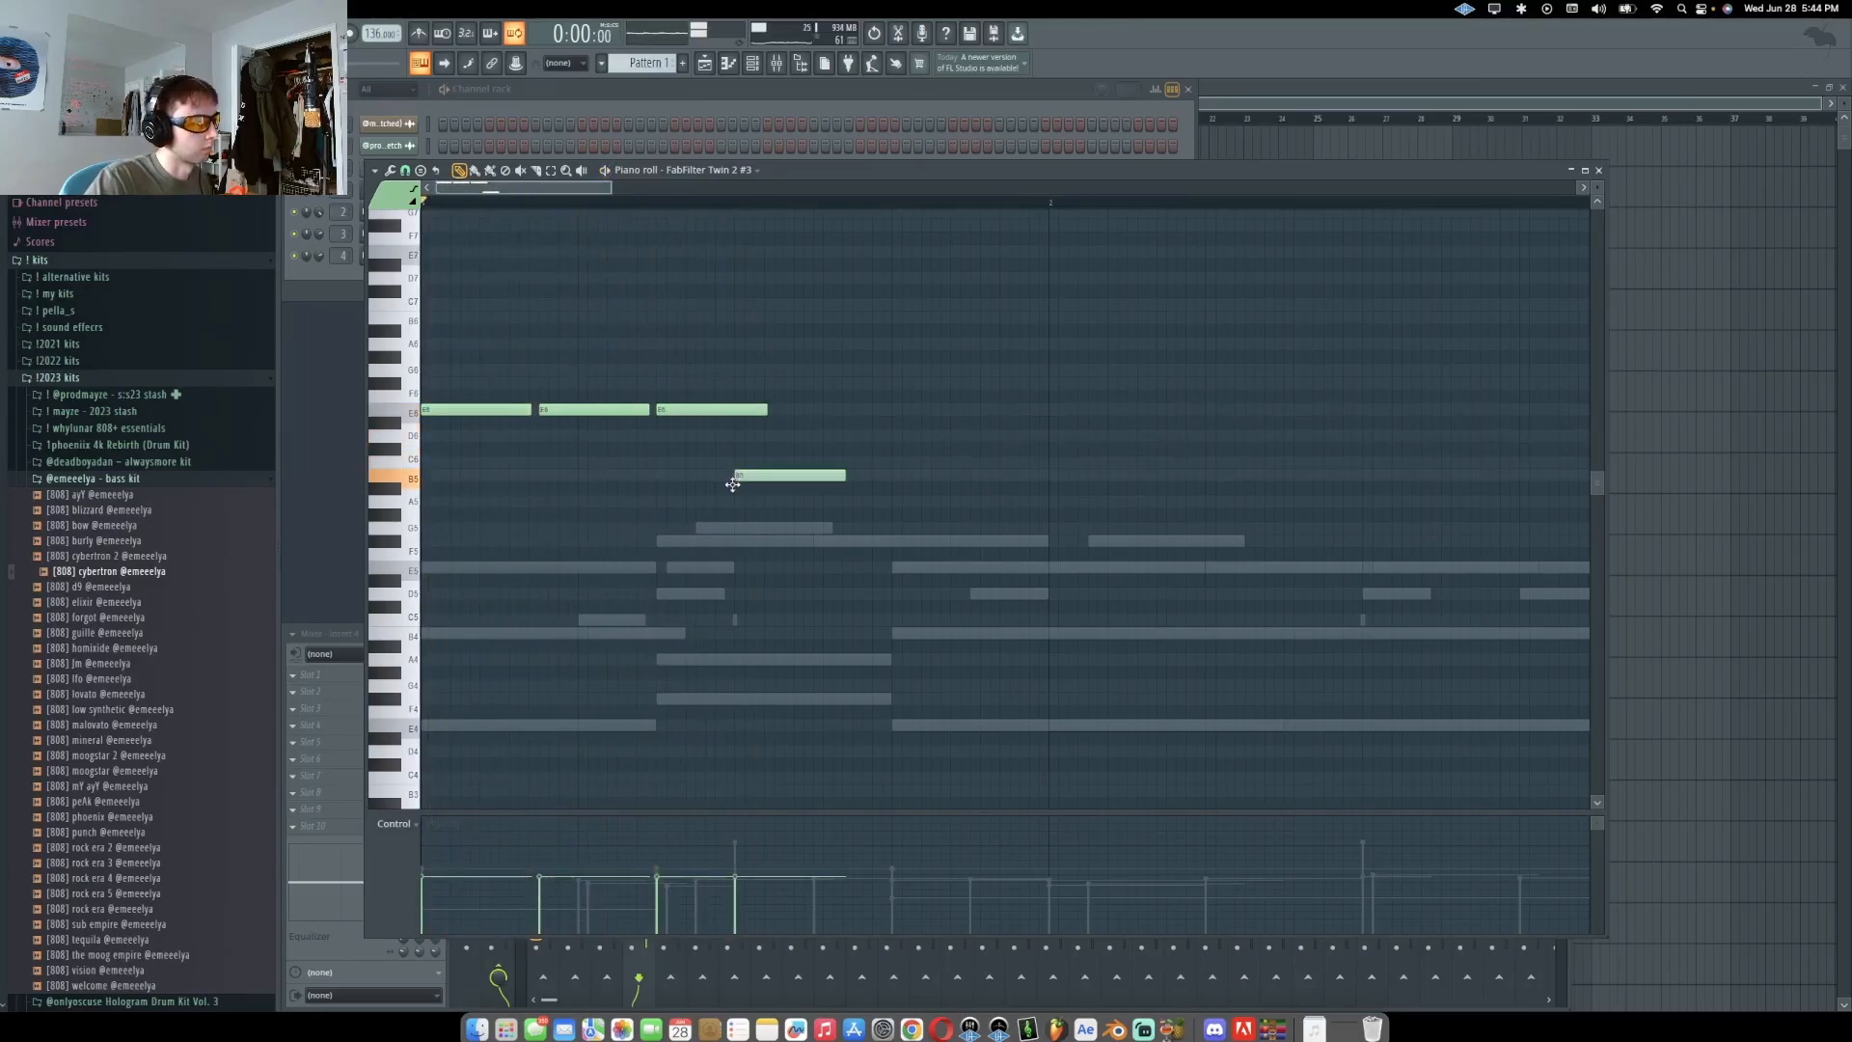
Continue the Twin 2 #3 melody with descending notes through the first bar and play it back
double_click(874, 476)
click(1016, 420)
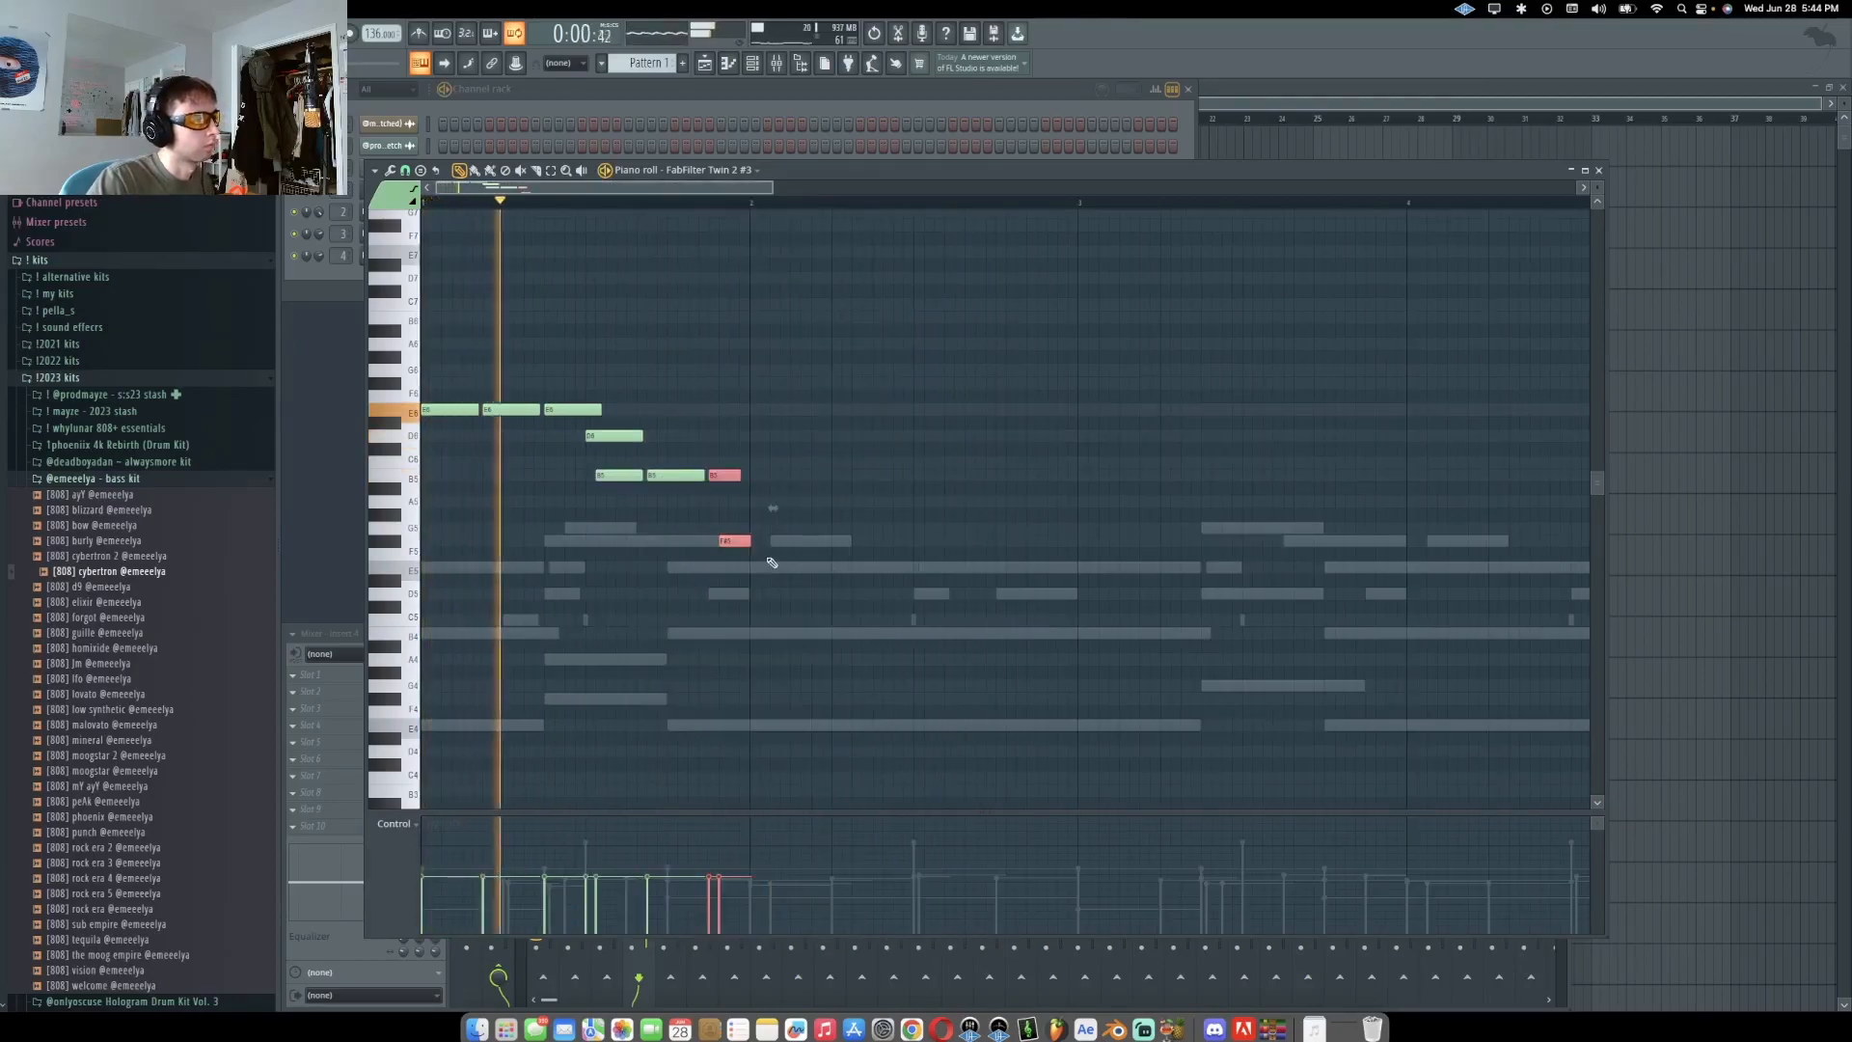
scroll(736, 569, up, 4)
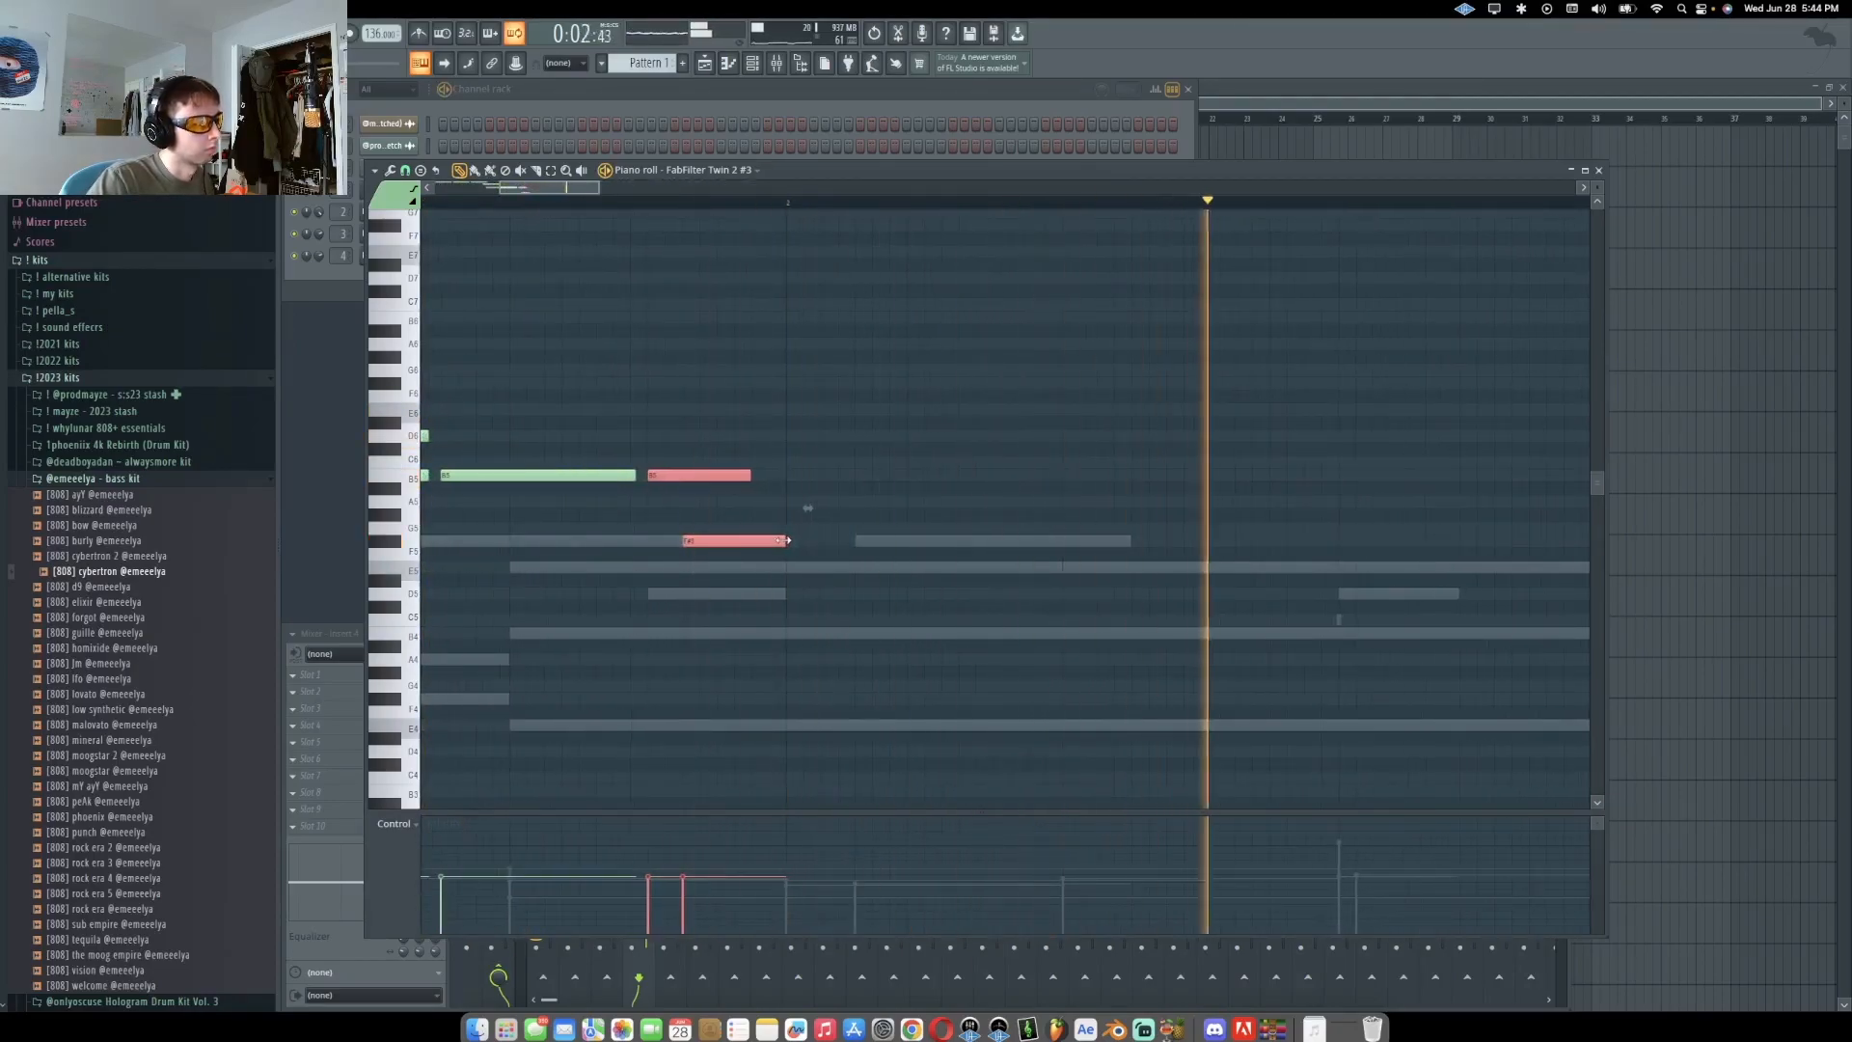
key(space)
click(792, 568)
scroll(872, 586, down, 4)
key(space)
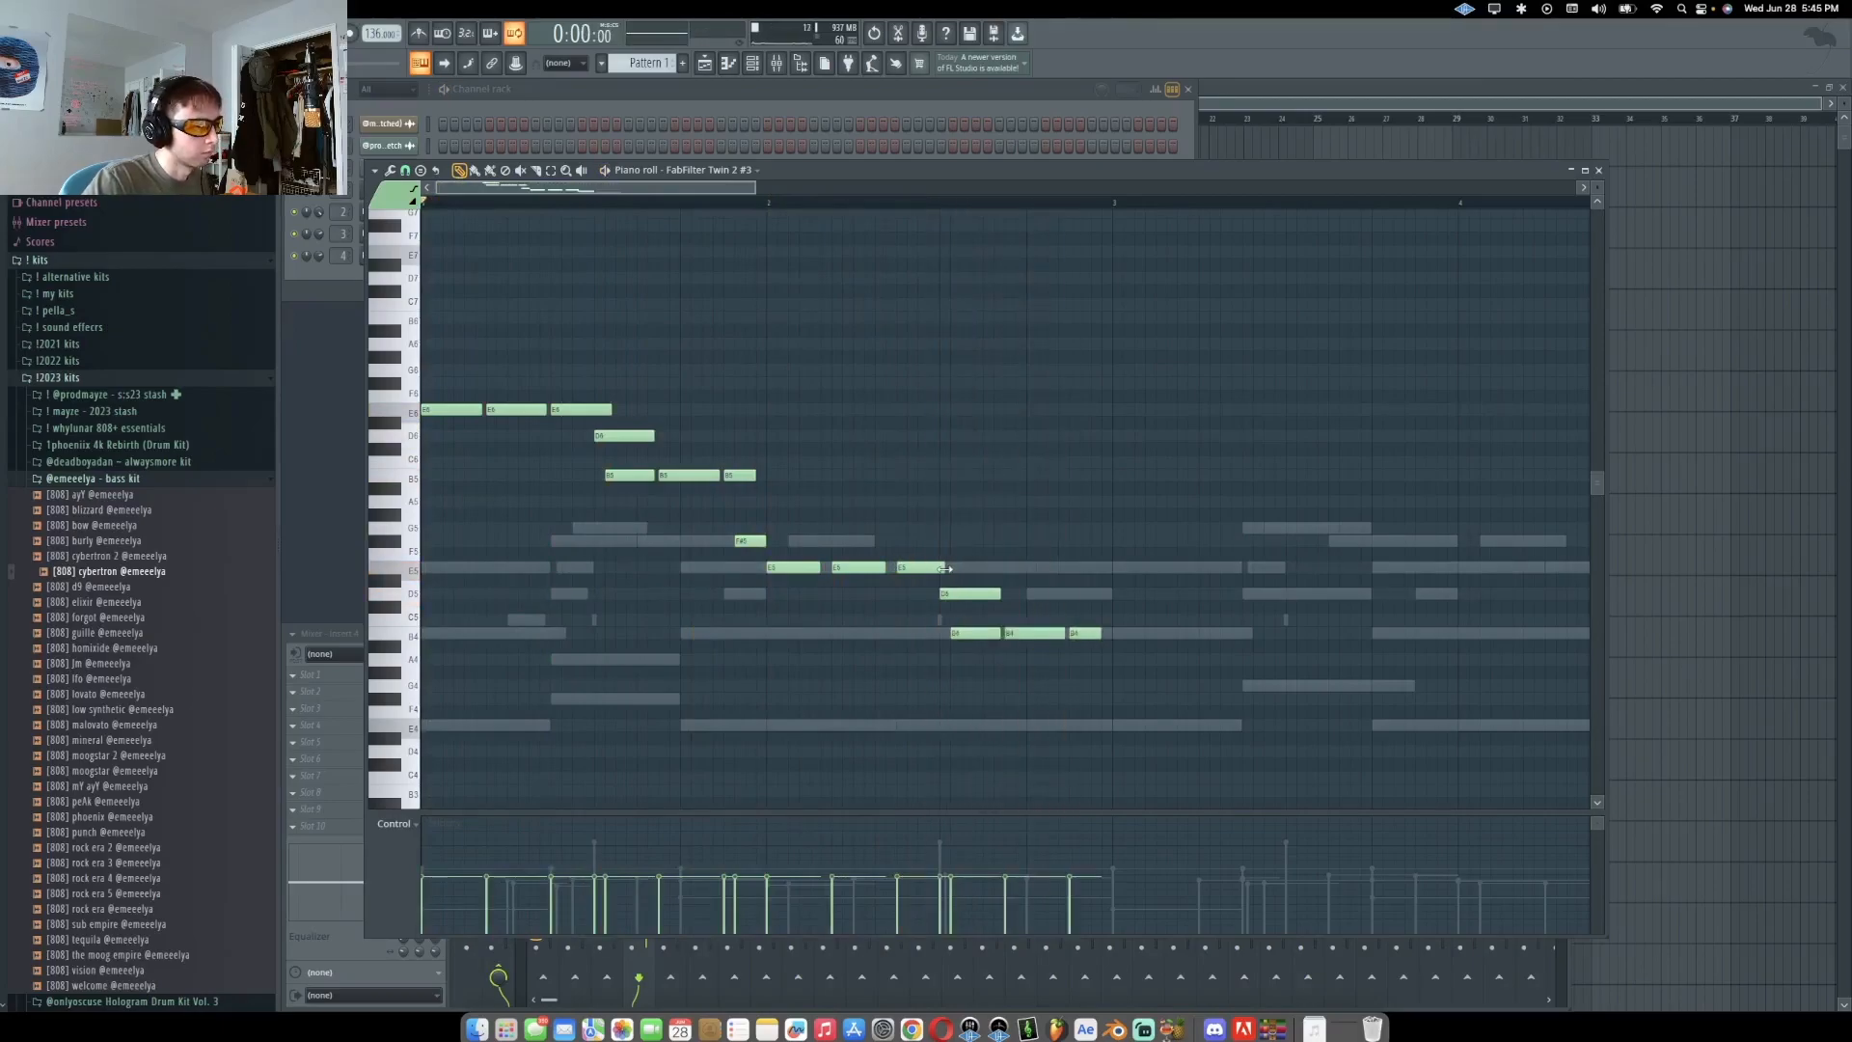
Add two more melody notes and move the last one up to the higher row
super+click(1019, 509)
click(1083, 593)
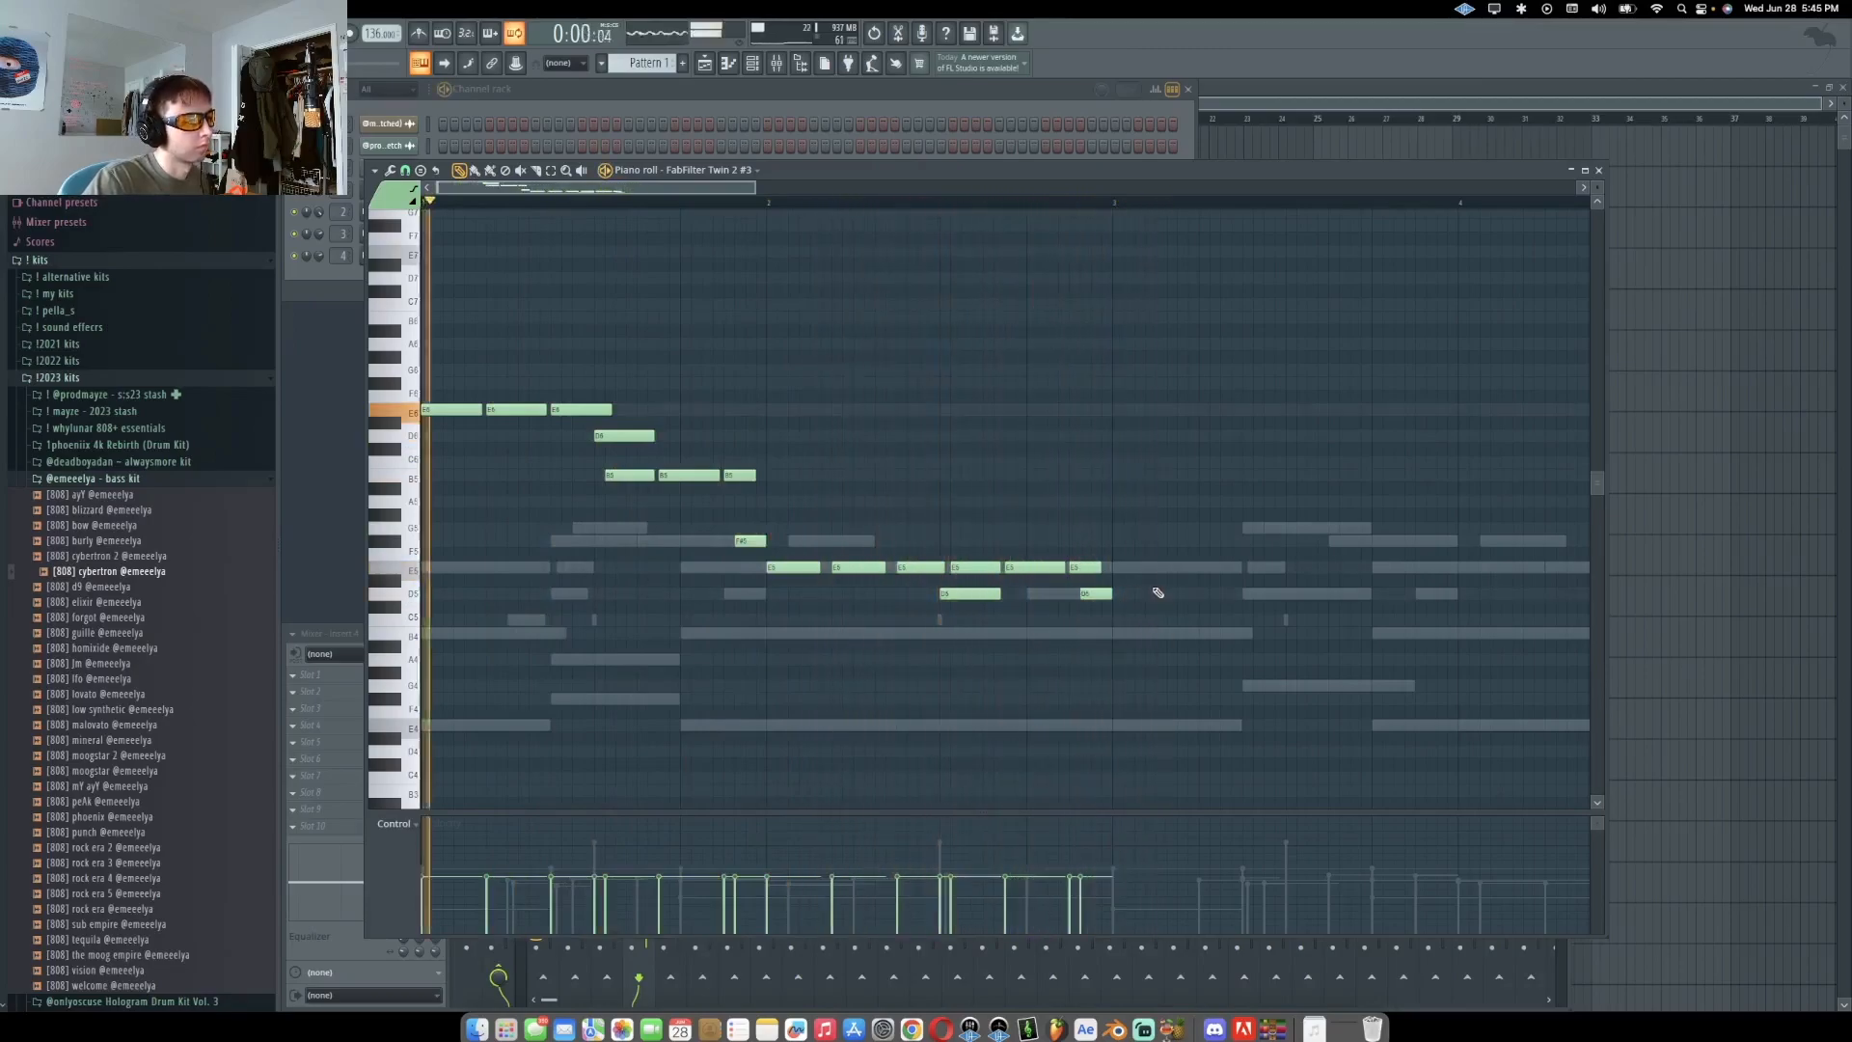
drag(1100, 593, 1105, 527)
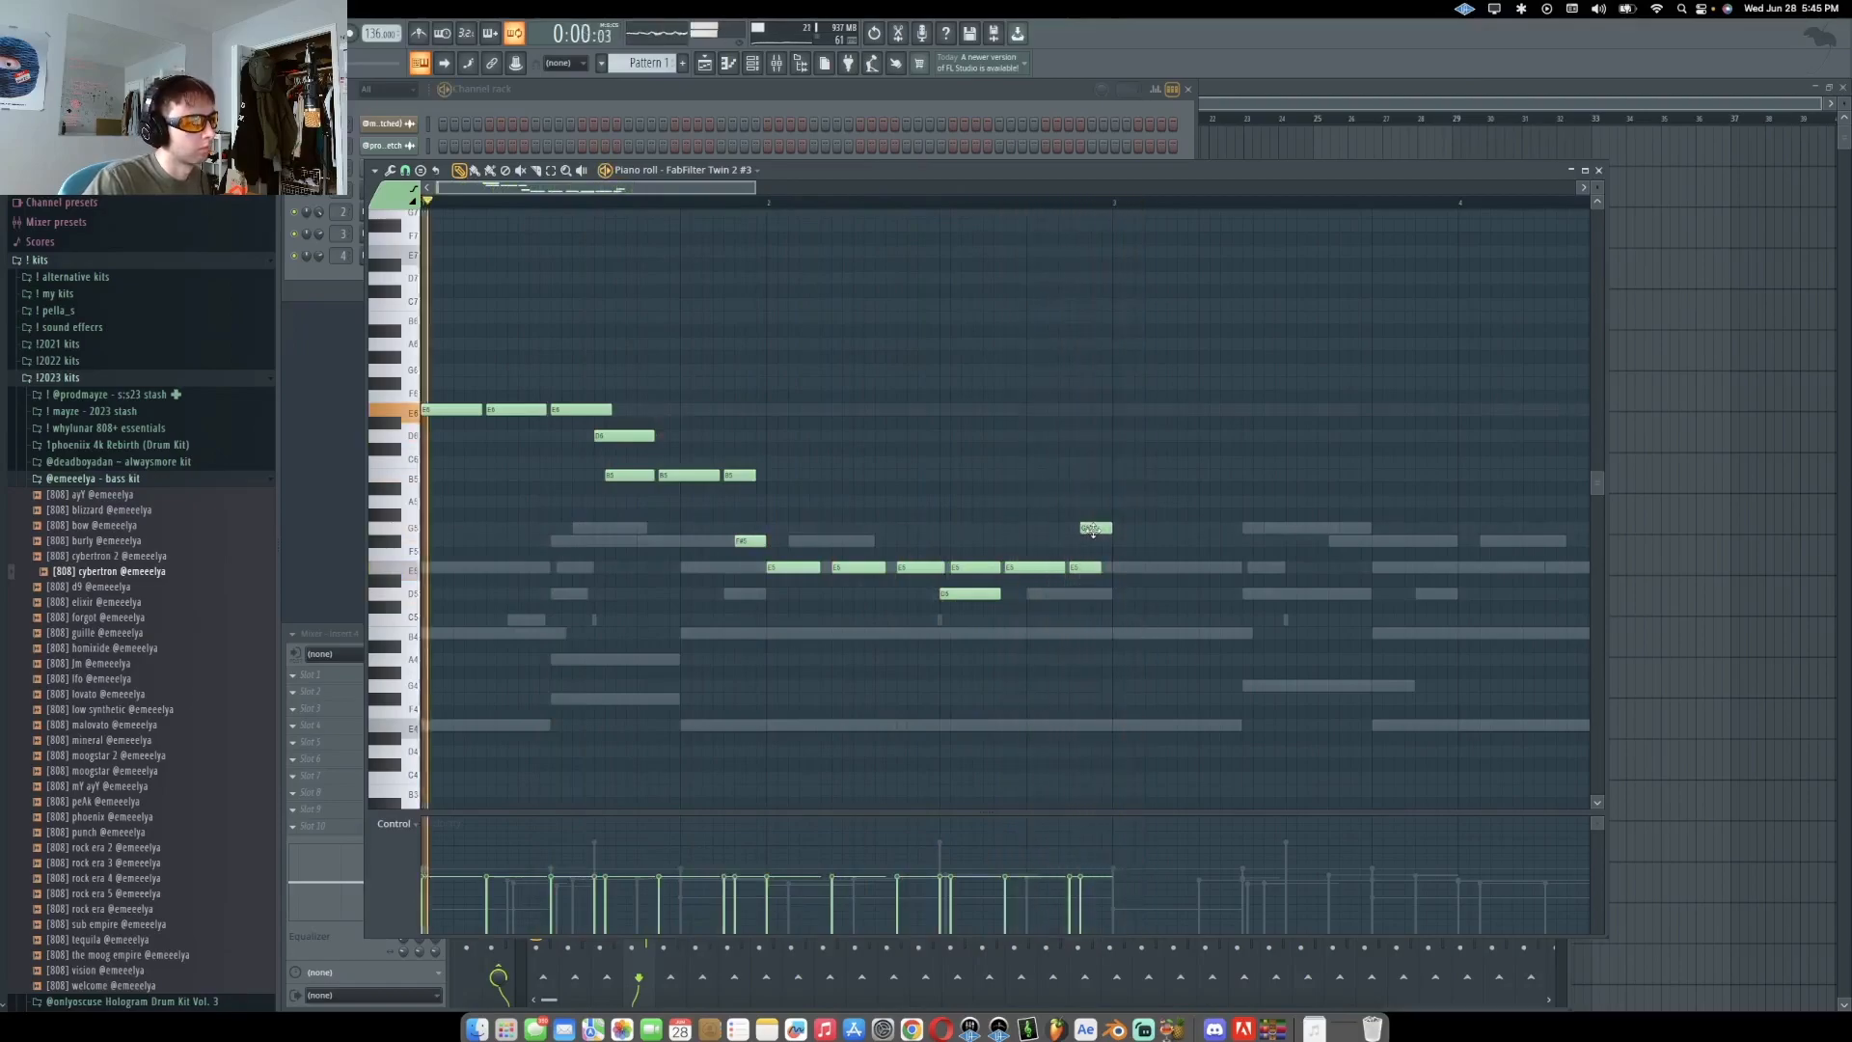
Select the finished phrase and duplicate it twice to fill the whole pattern
drag(1148, 632, 426, 378)
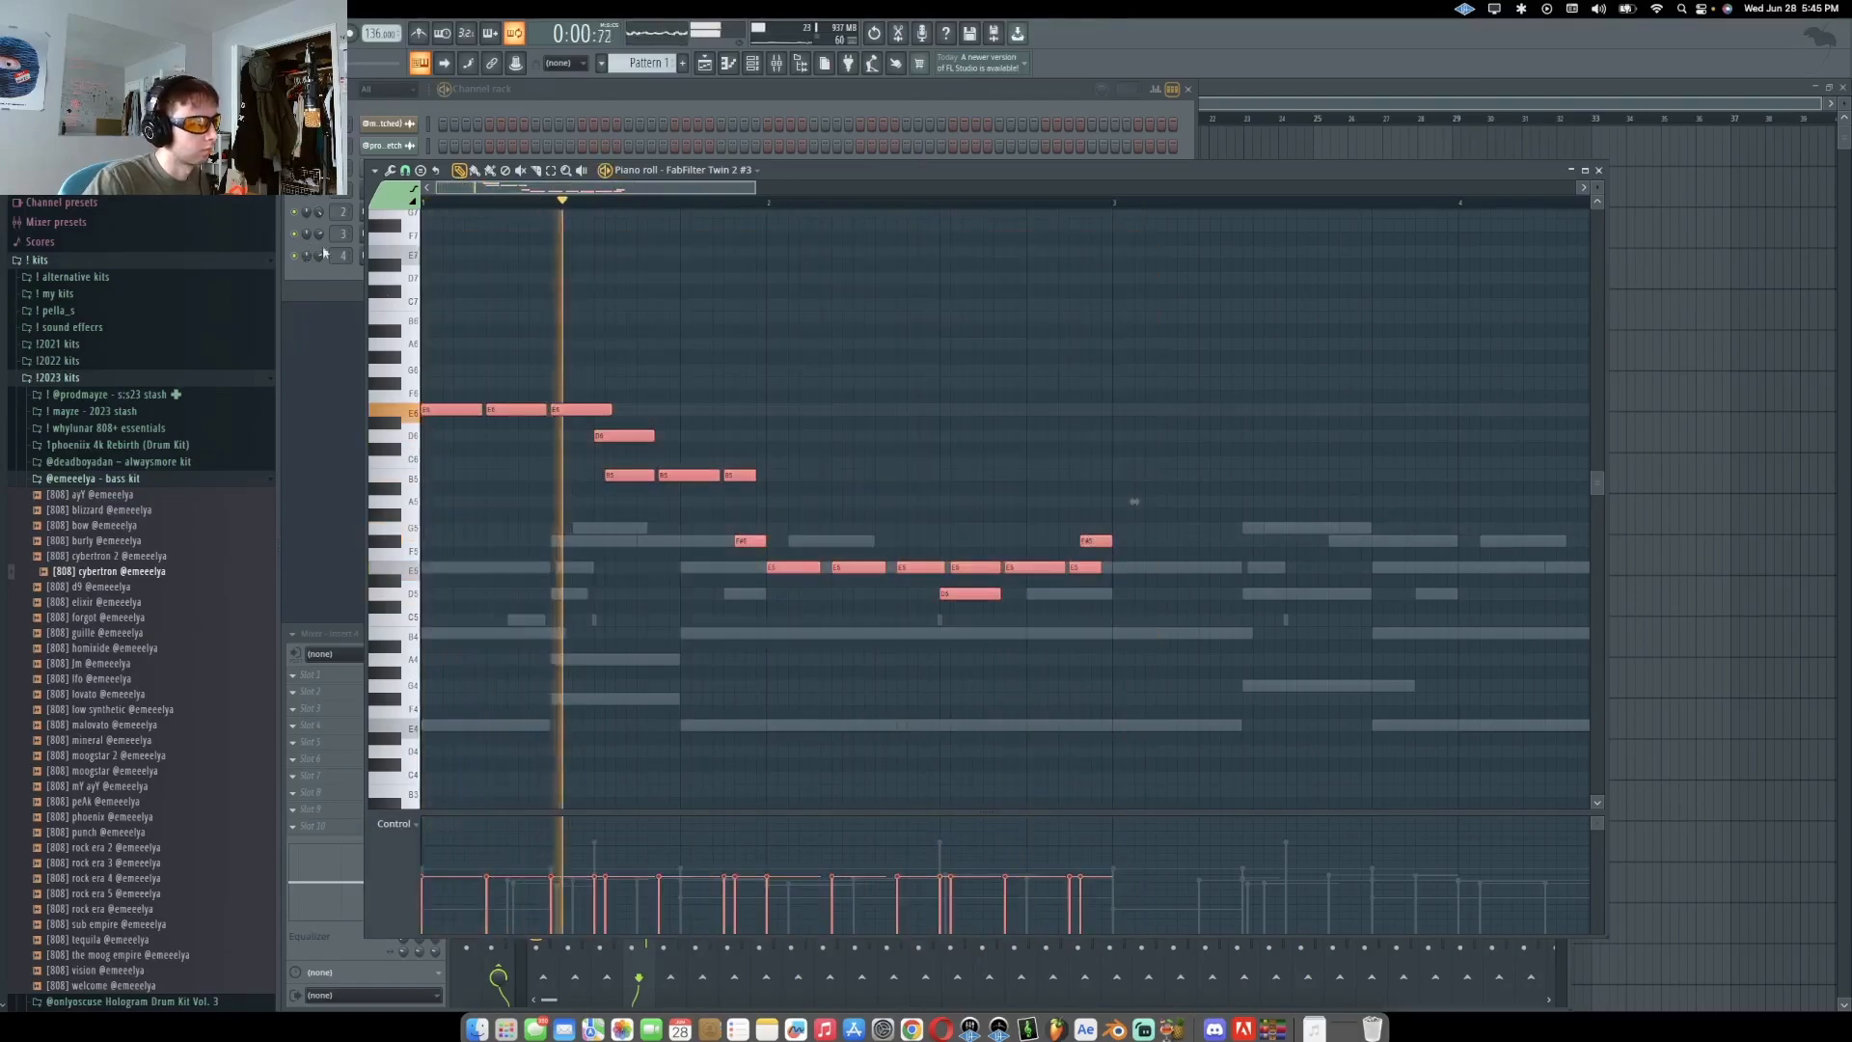
key(ctrl+b)
scroll(786, 376, down, 5)
drag(947, 703, 426, 381)
key(ctrl+b)
ctrl+click(555, 399)
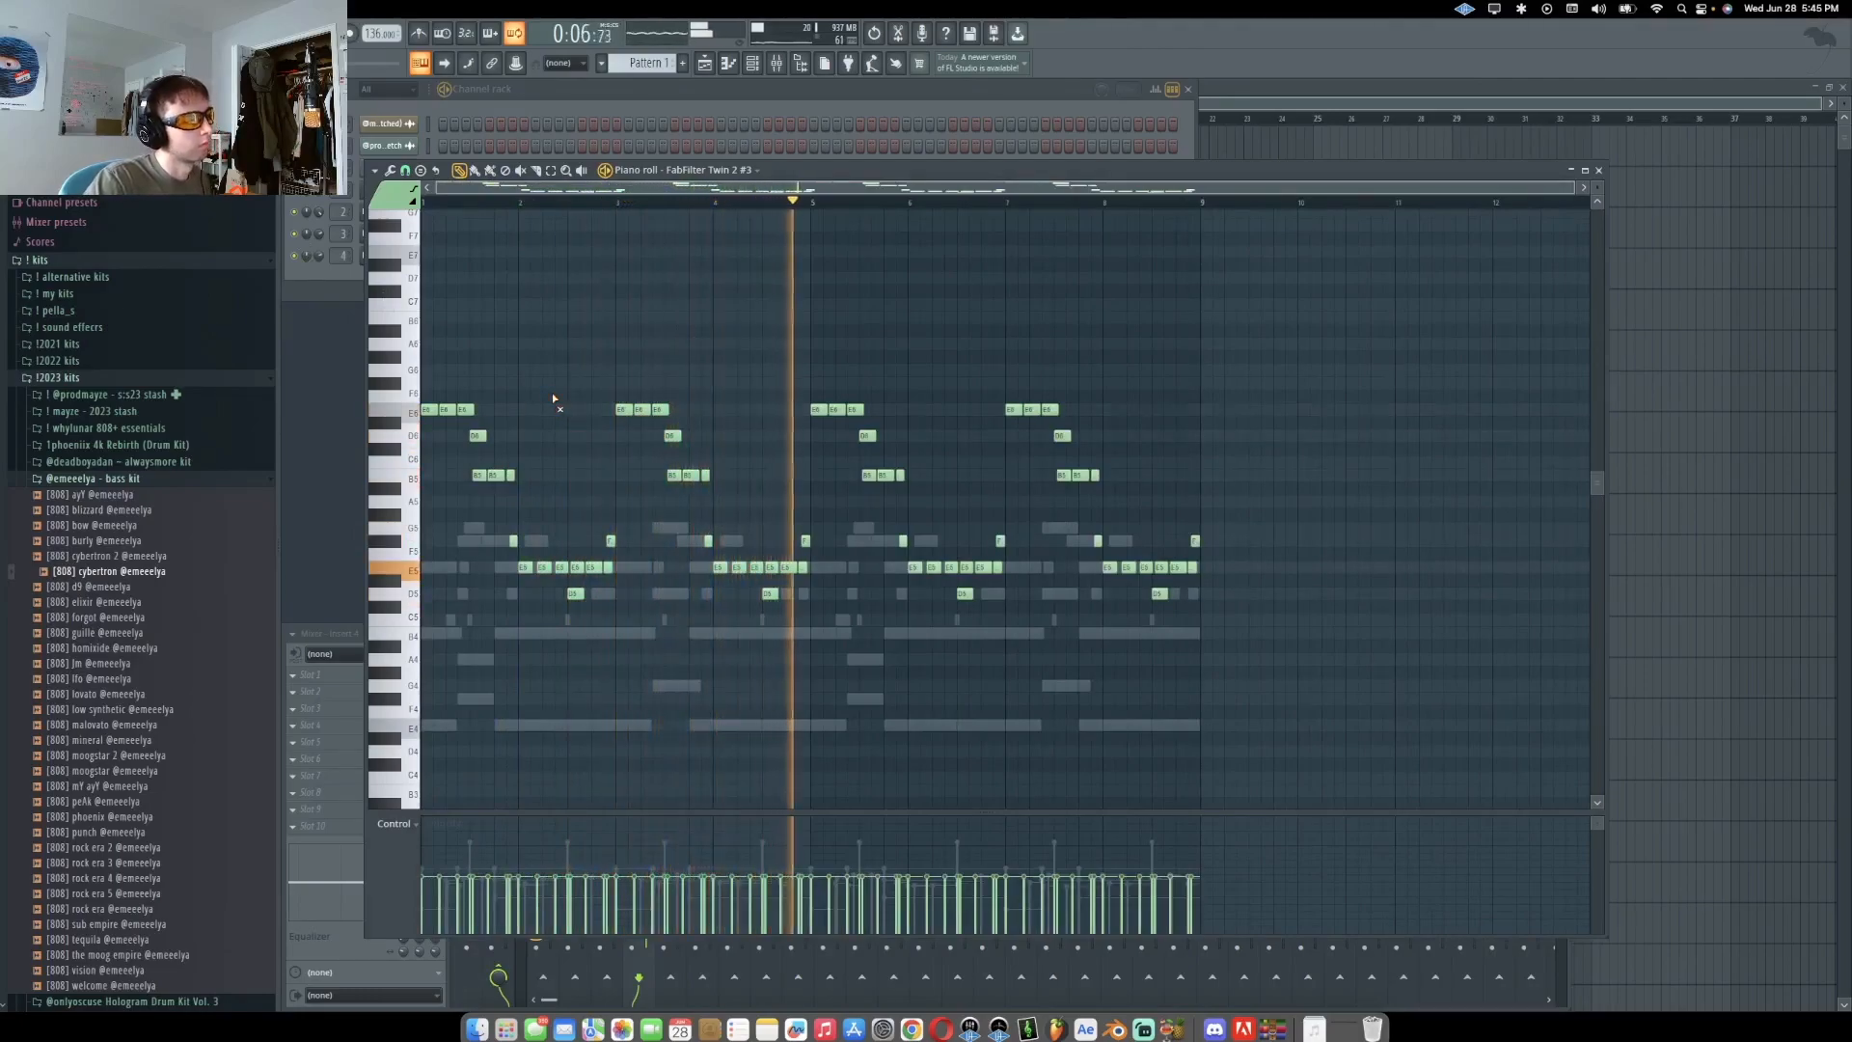
Add accent notes between the repeated phrases, adjust one note's timing and play the melody
scroll(929, 557, up, 2)
click(928, 540)
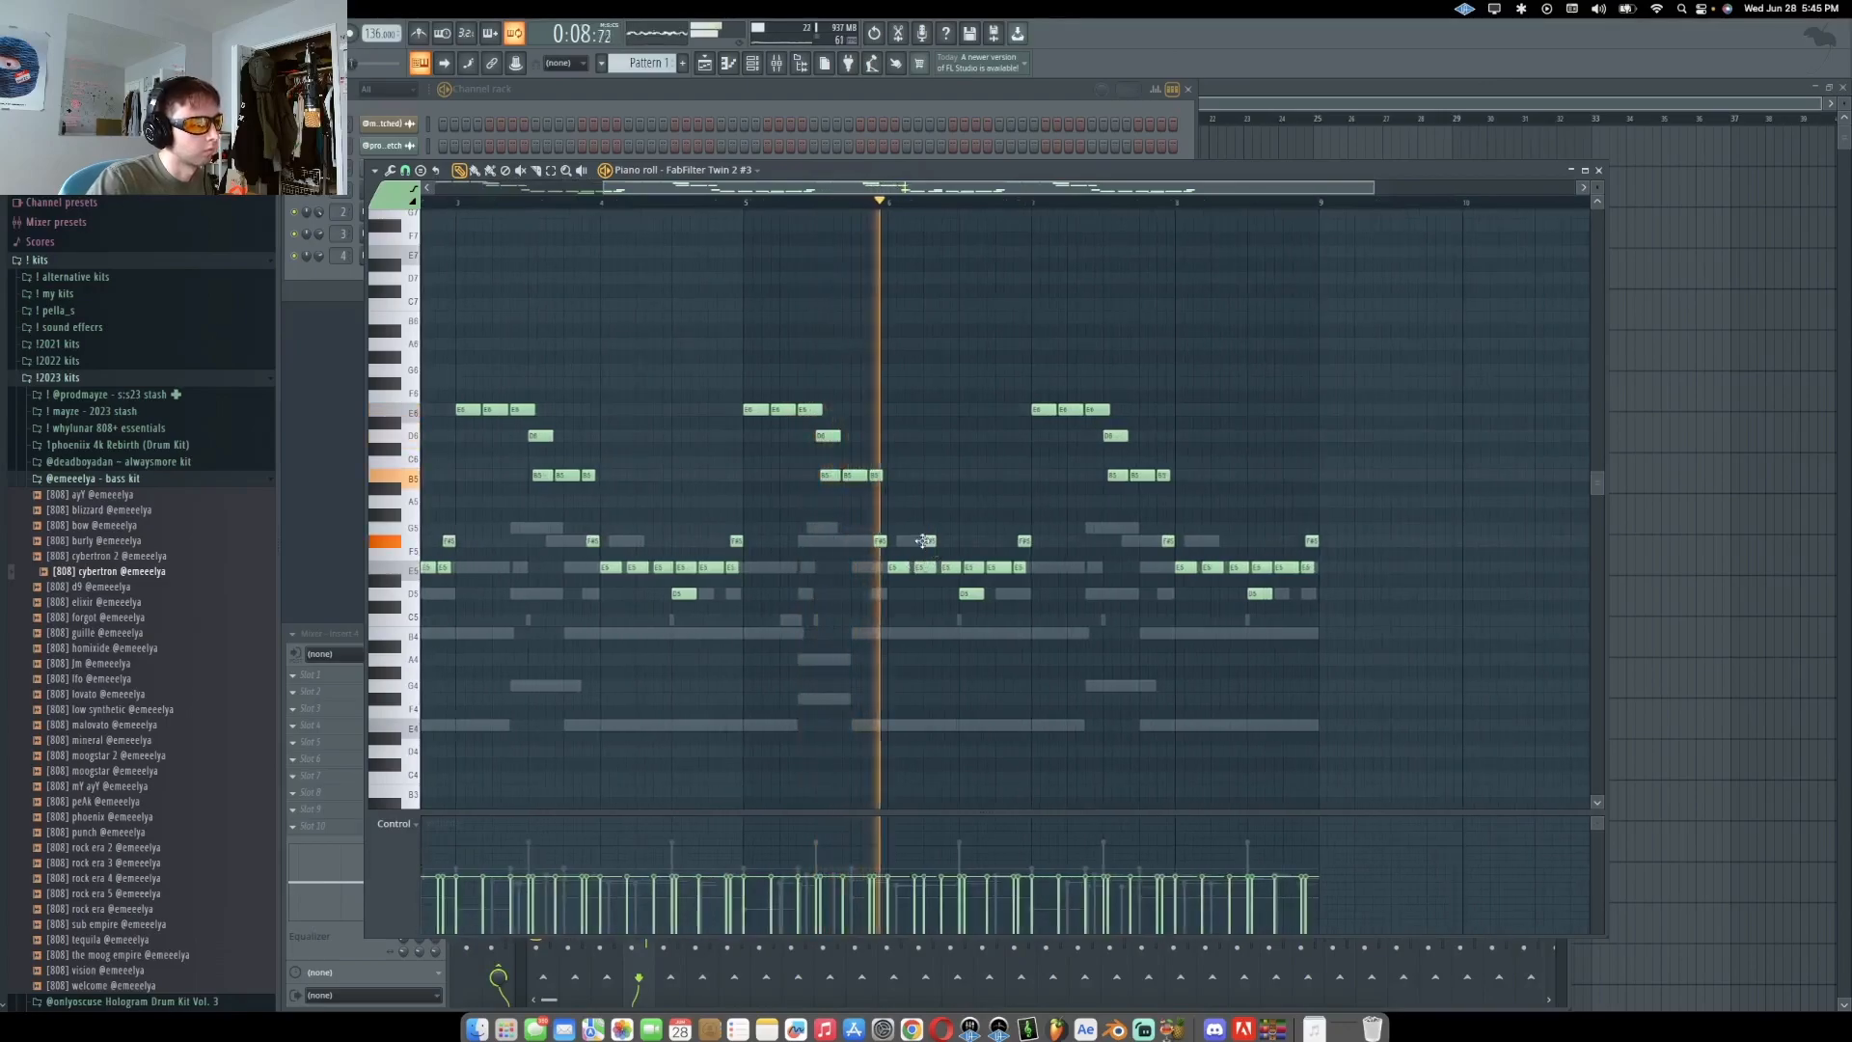
scroll(1229, 548, up, 4)
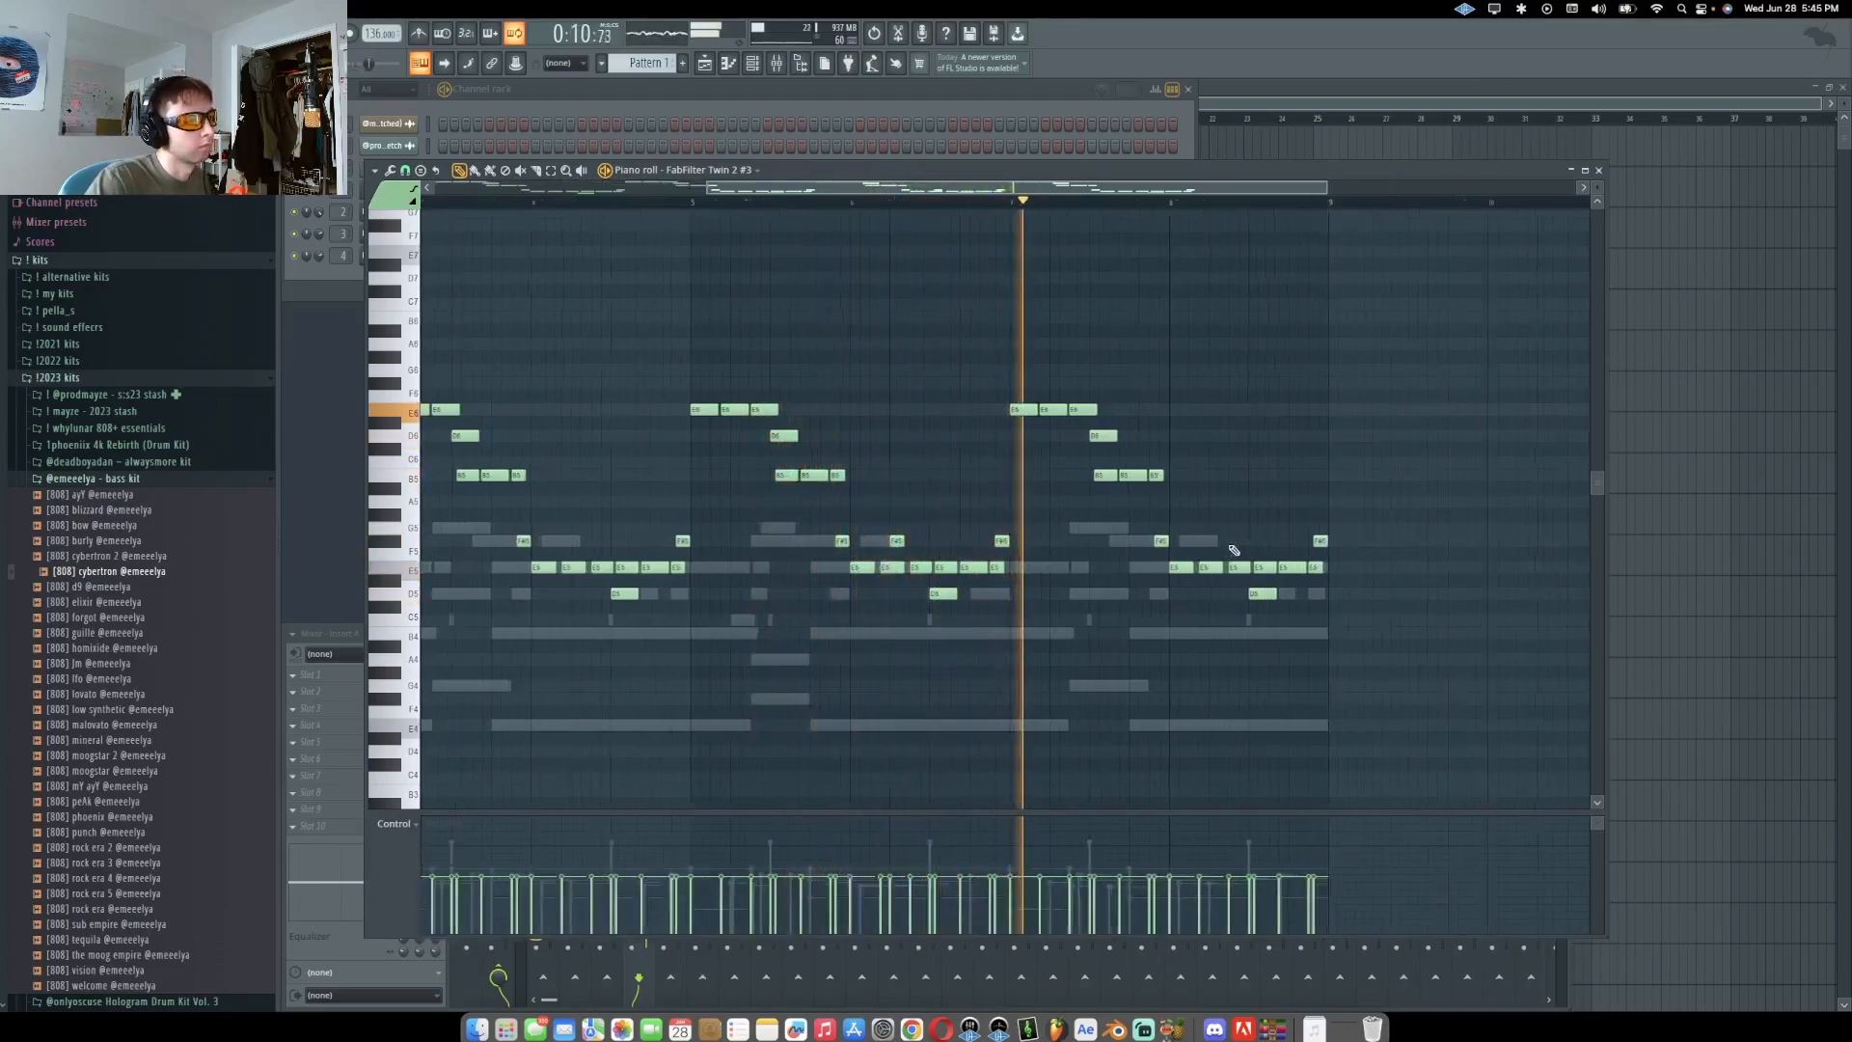
click(1201, 543)
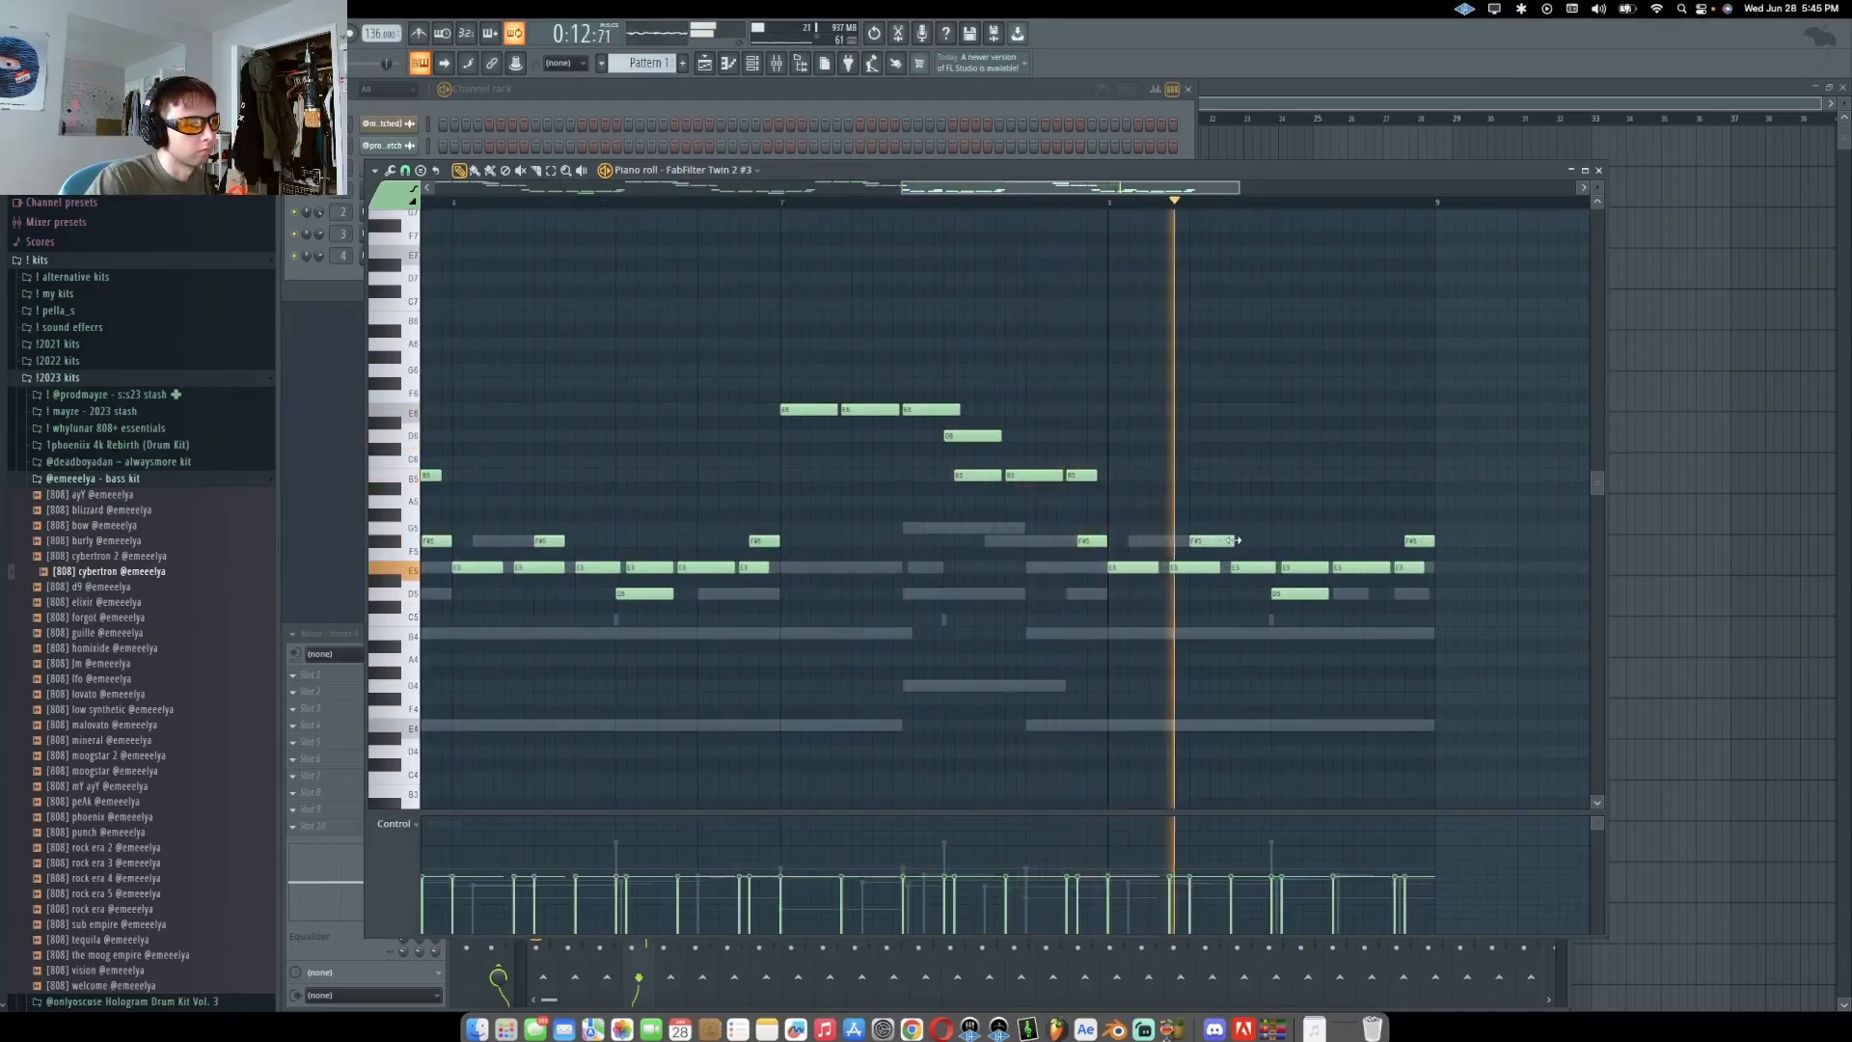
scroll(684, 595, down, 4)
scroll(714, 555, up, 3)
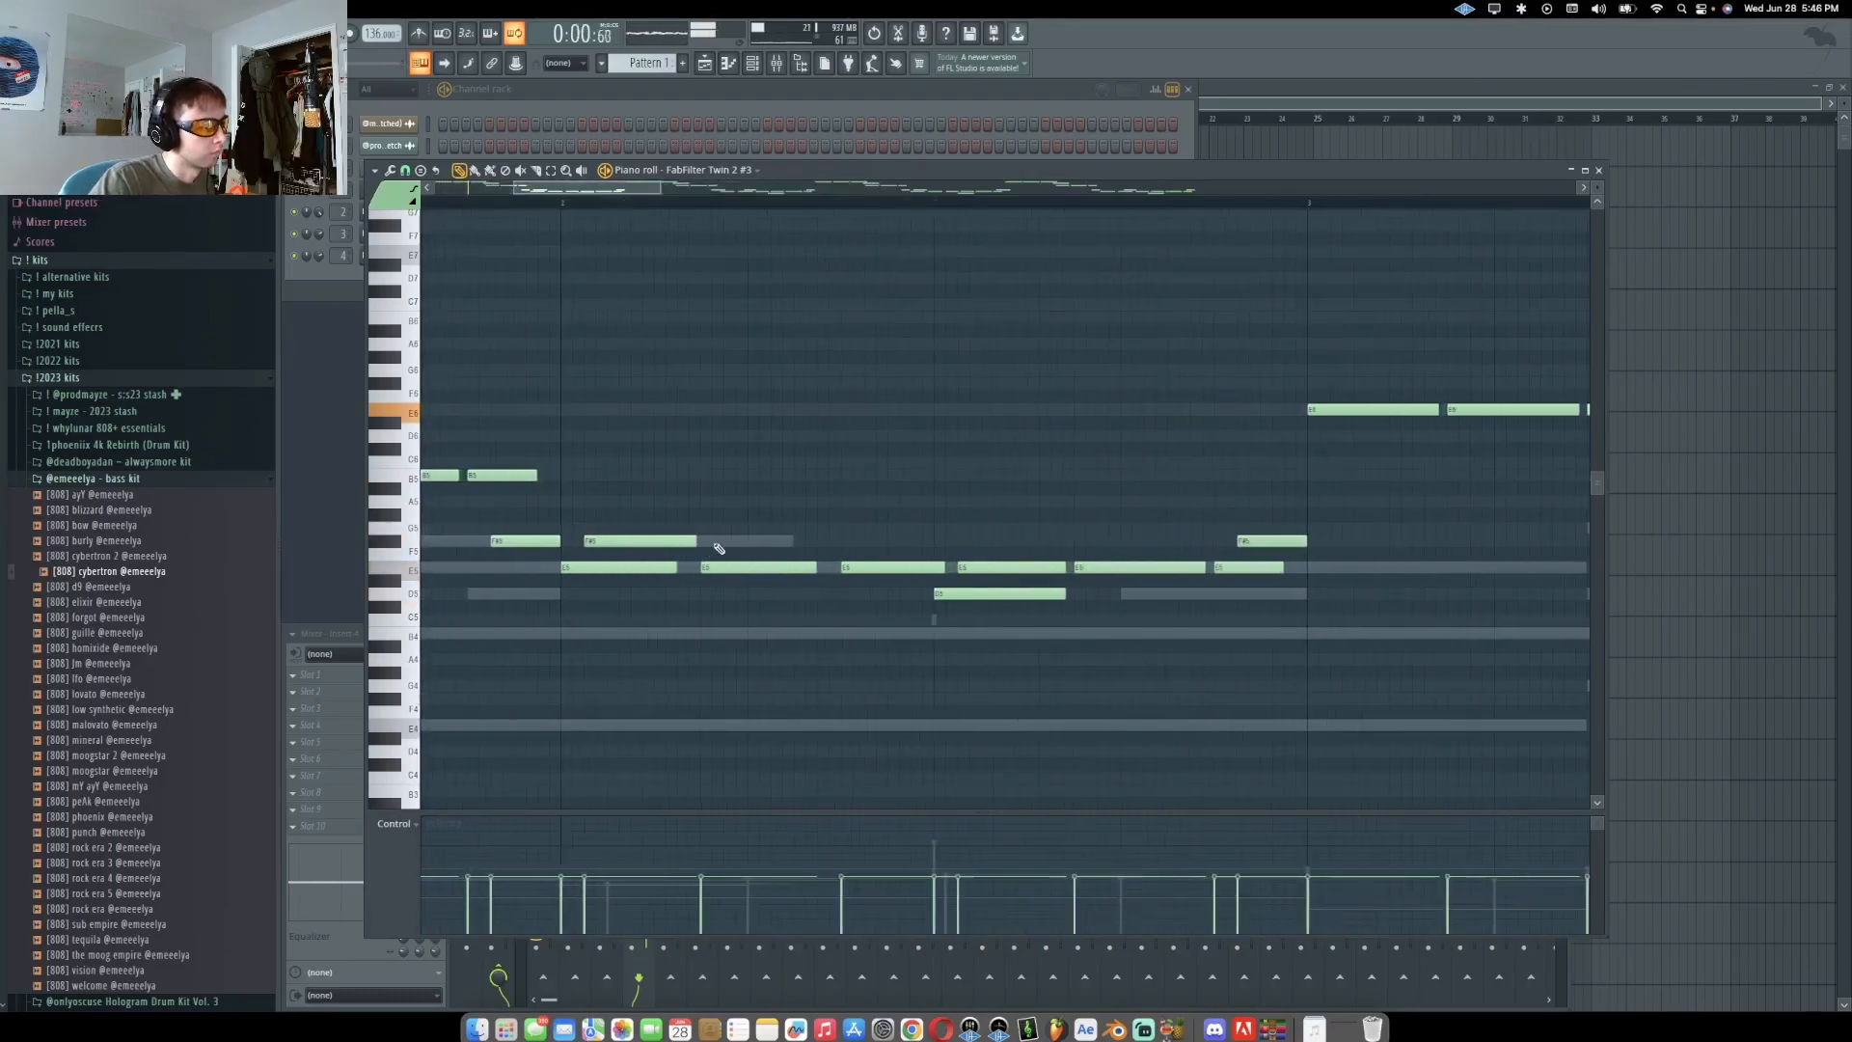
drag(759, 570, 747, 569)
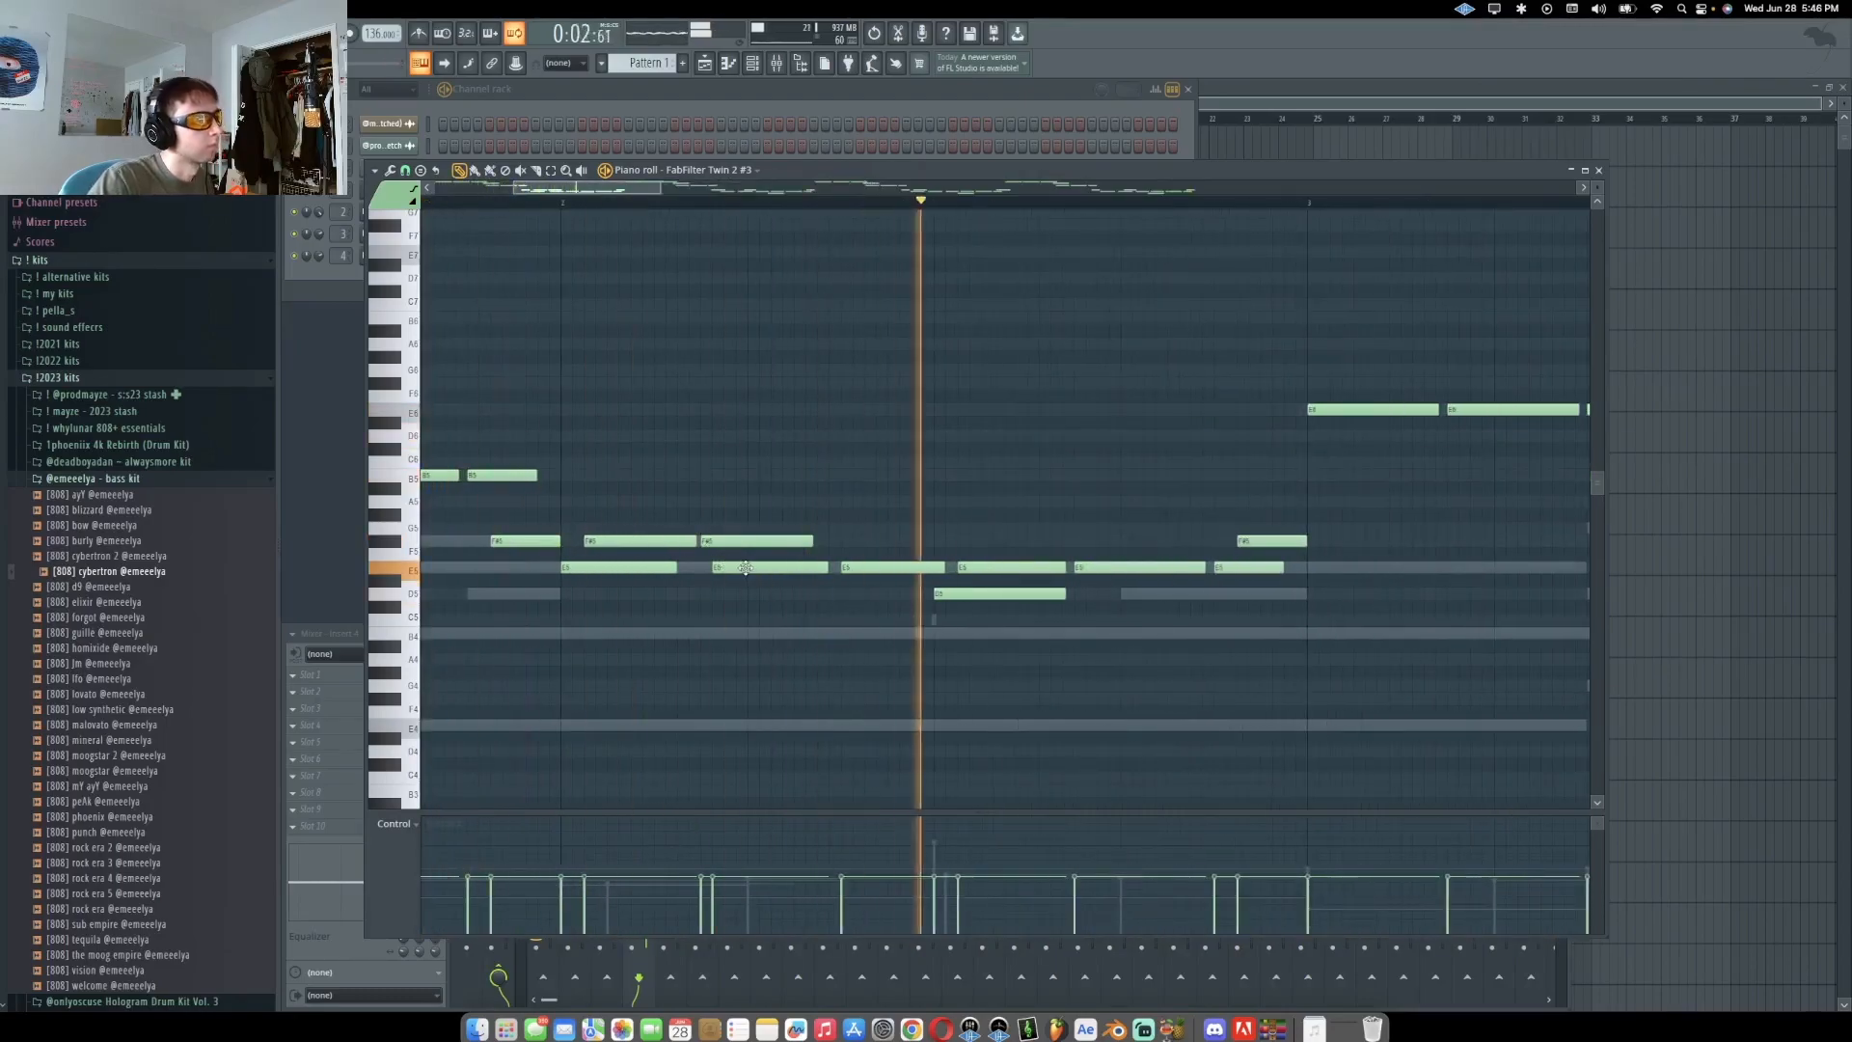
key(space)
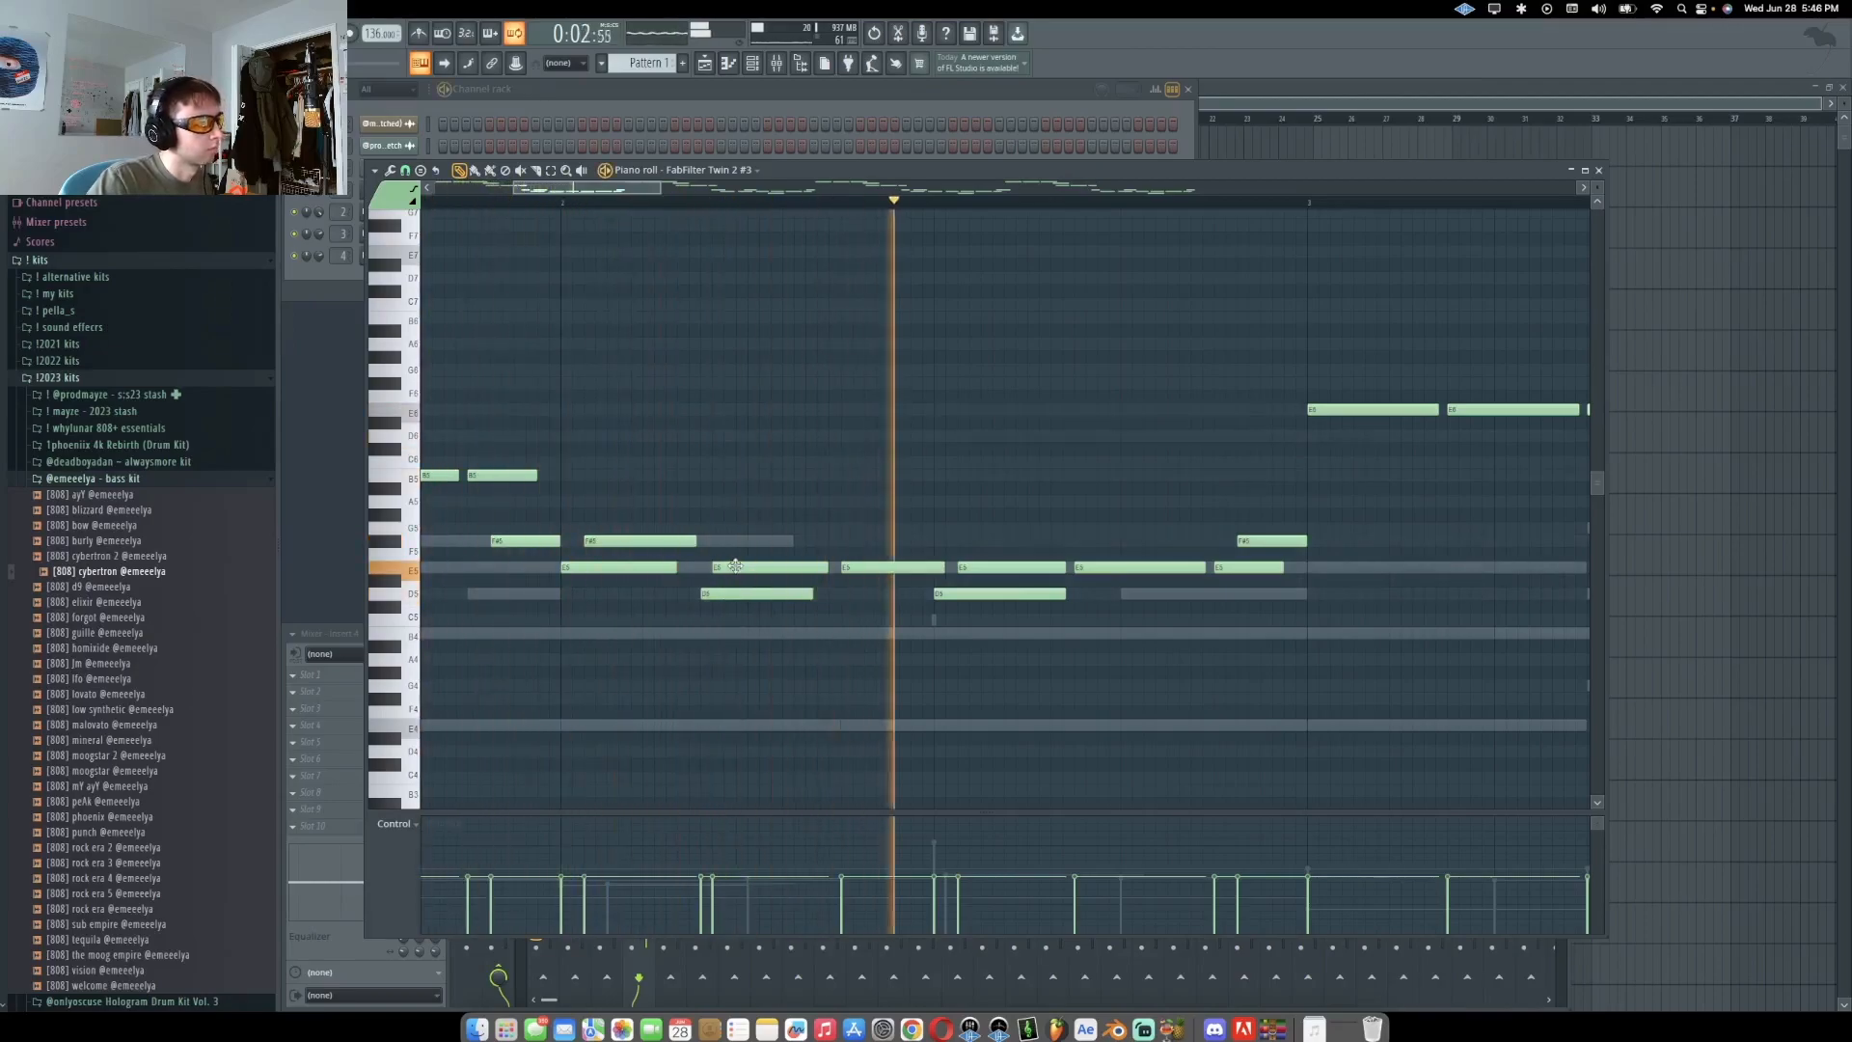
ctrl+scroll(911, 399, down, 5)
drag(902, 379, 1438, 666)
key(Delete)
key(ctrl+z)
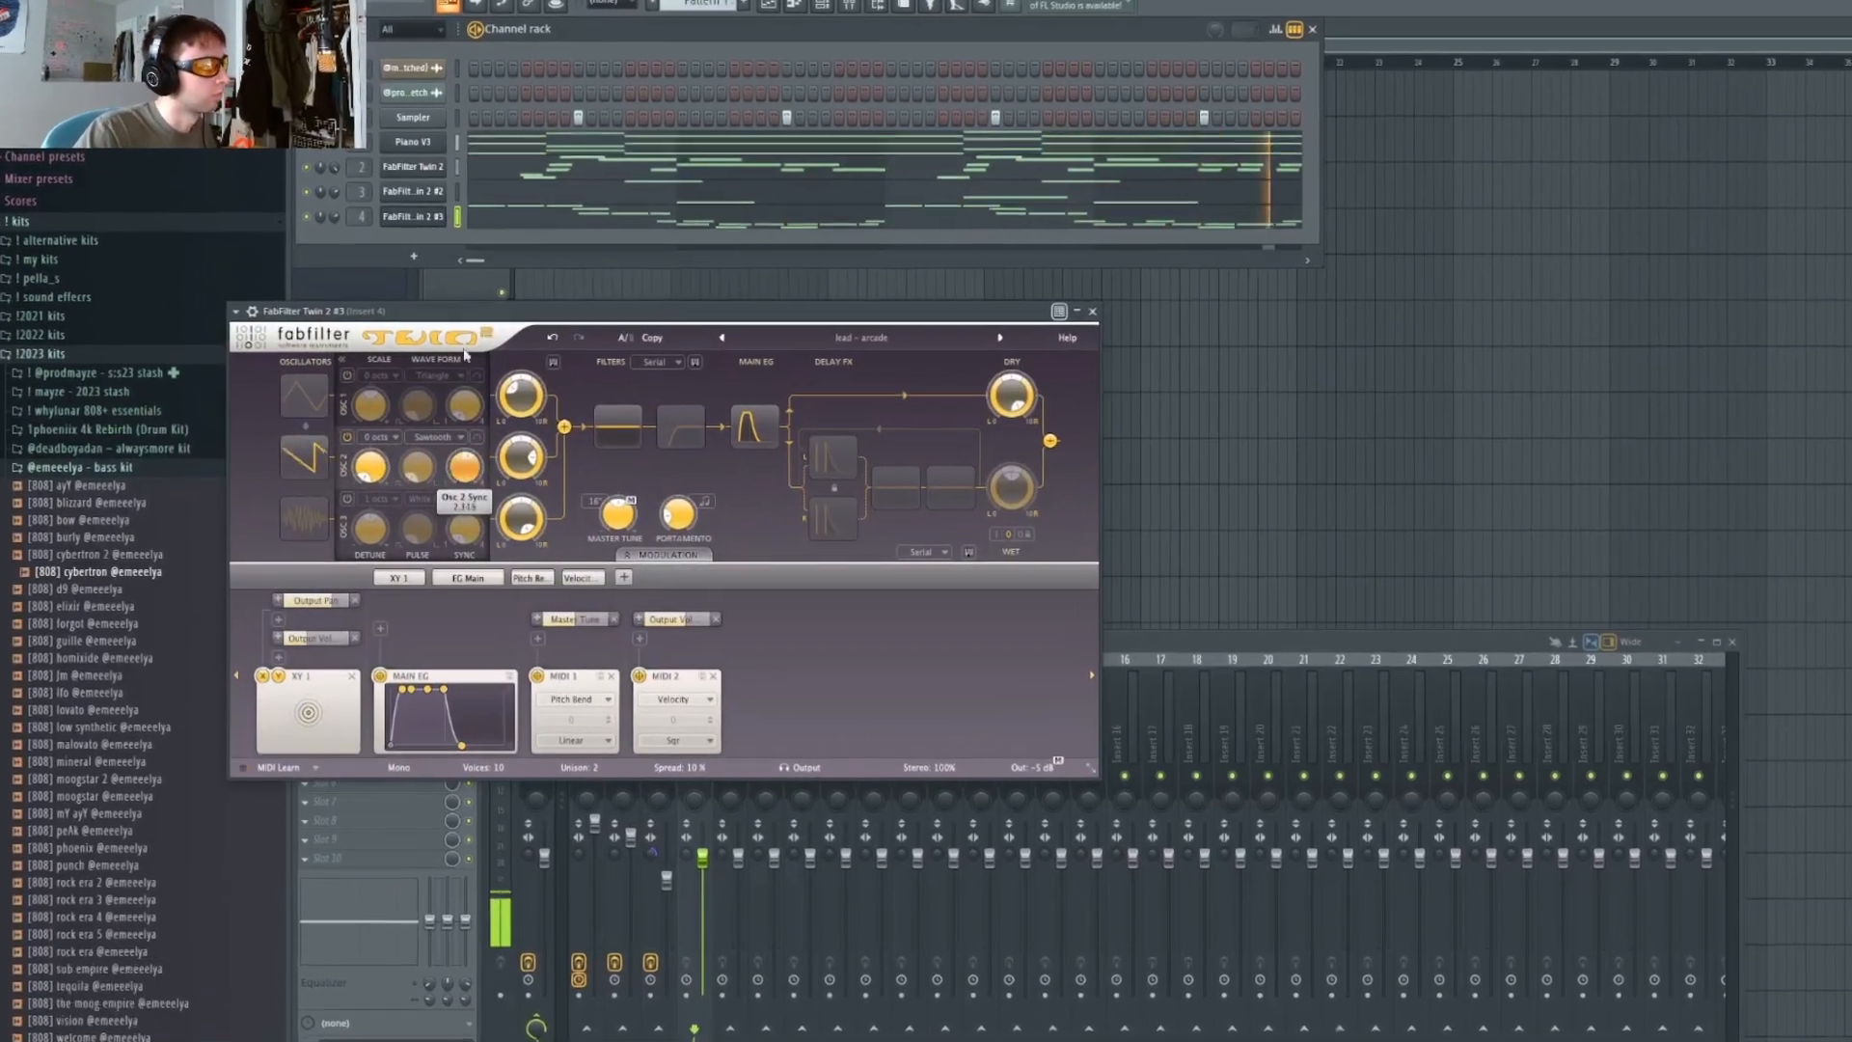
Open the FabFilter Twin 2 #3 plugin, set oscillator 2's waveform to Triangle and close it
drag(464, 355, 464, 526)
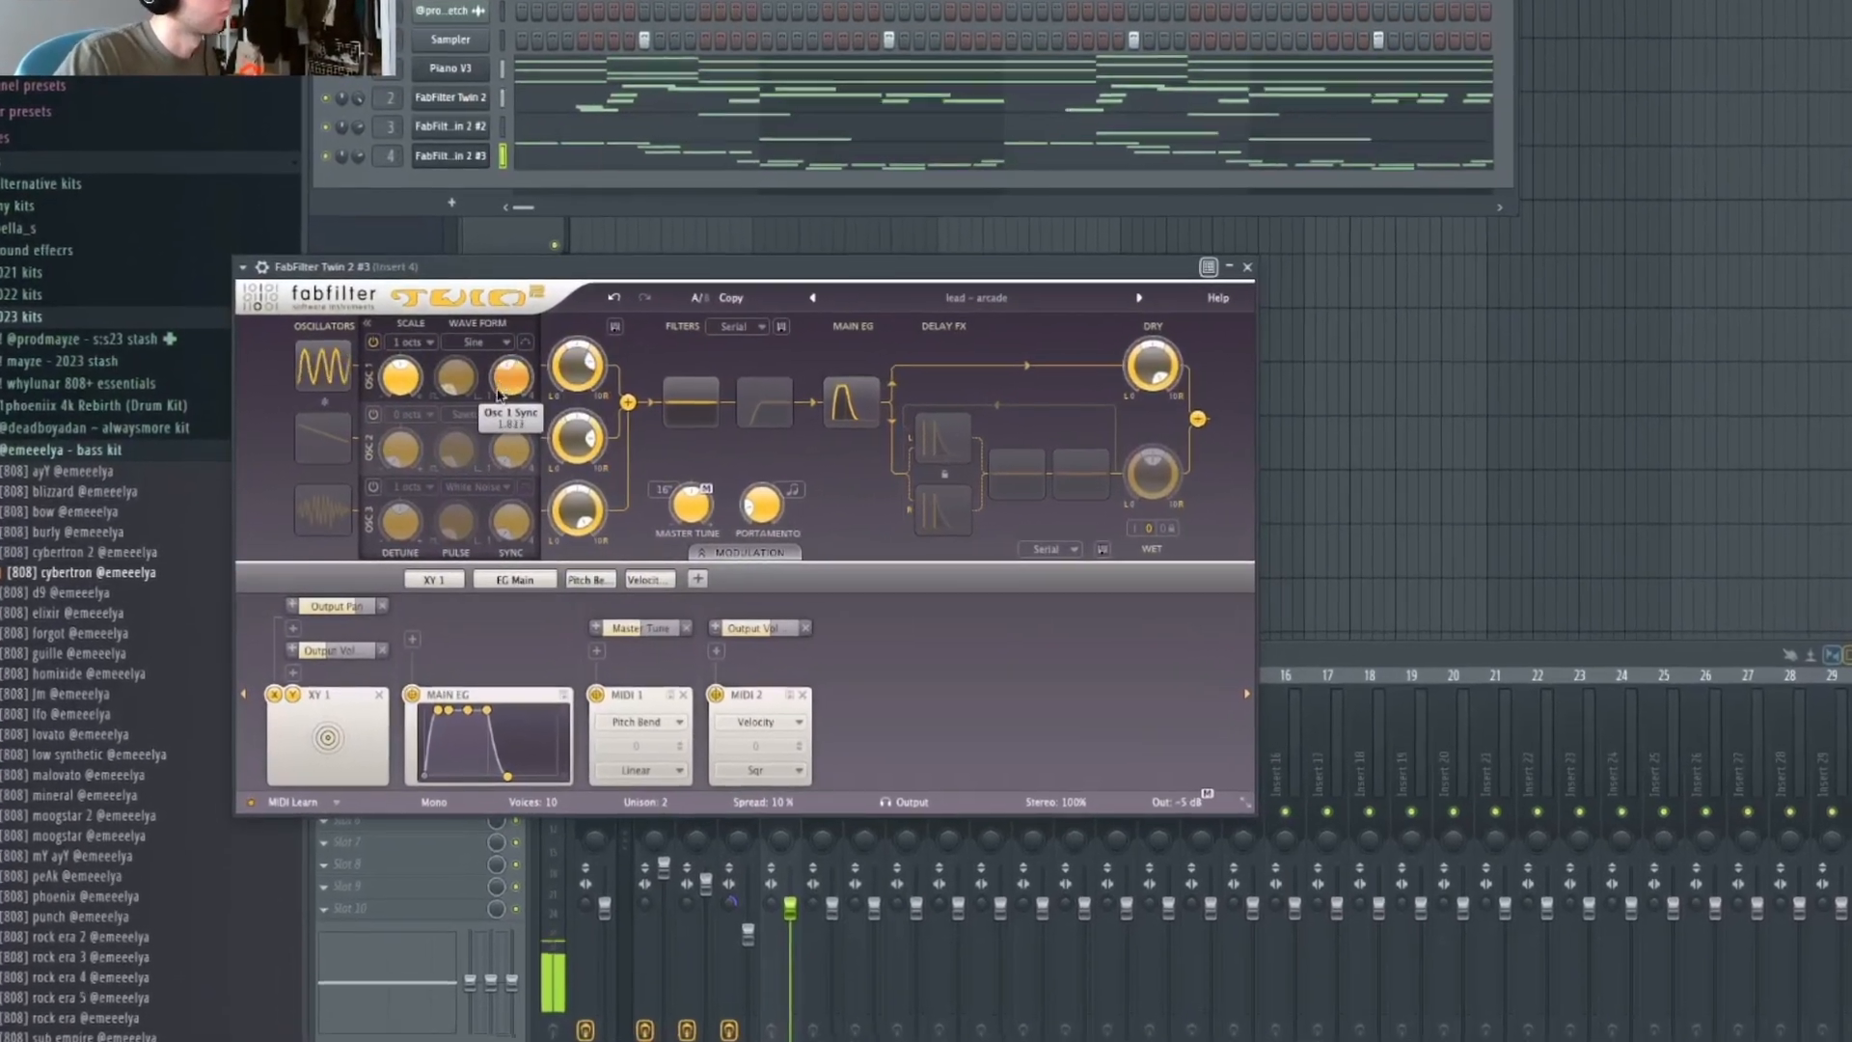
click(348, 438)
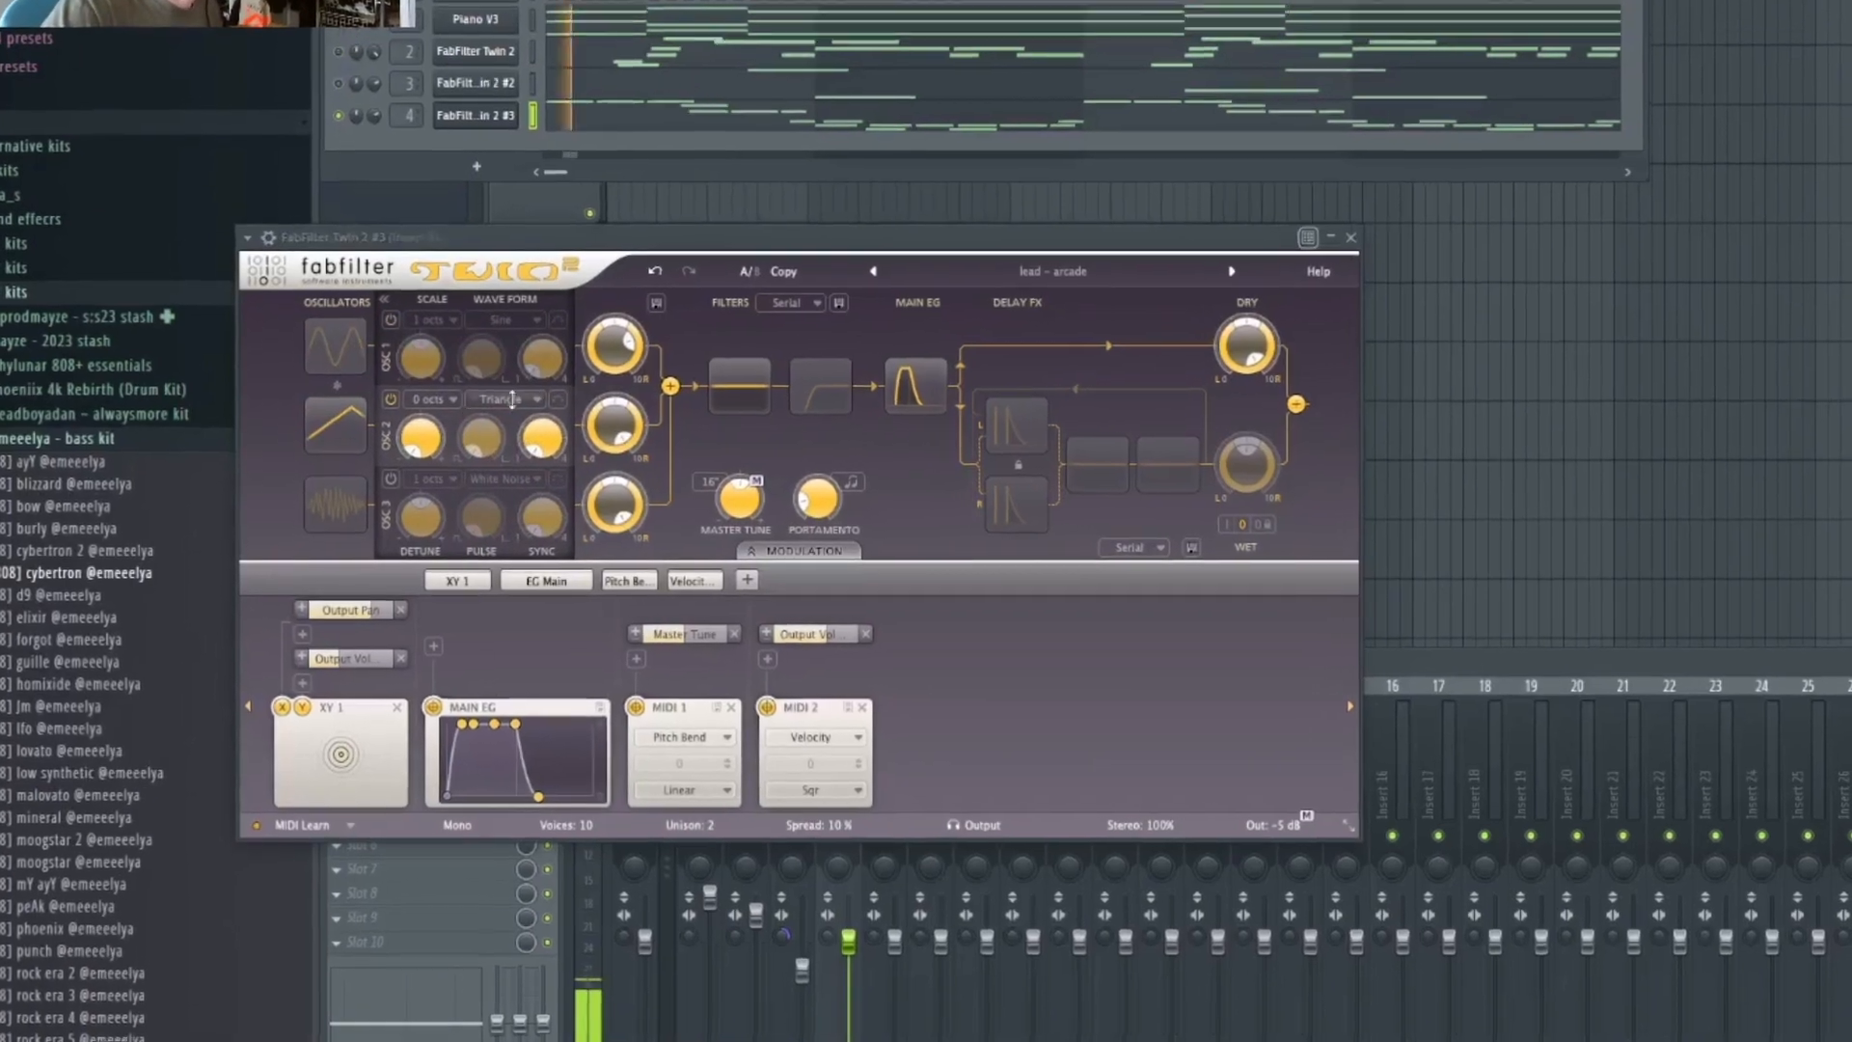
click(382, 330)
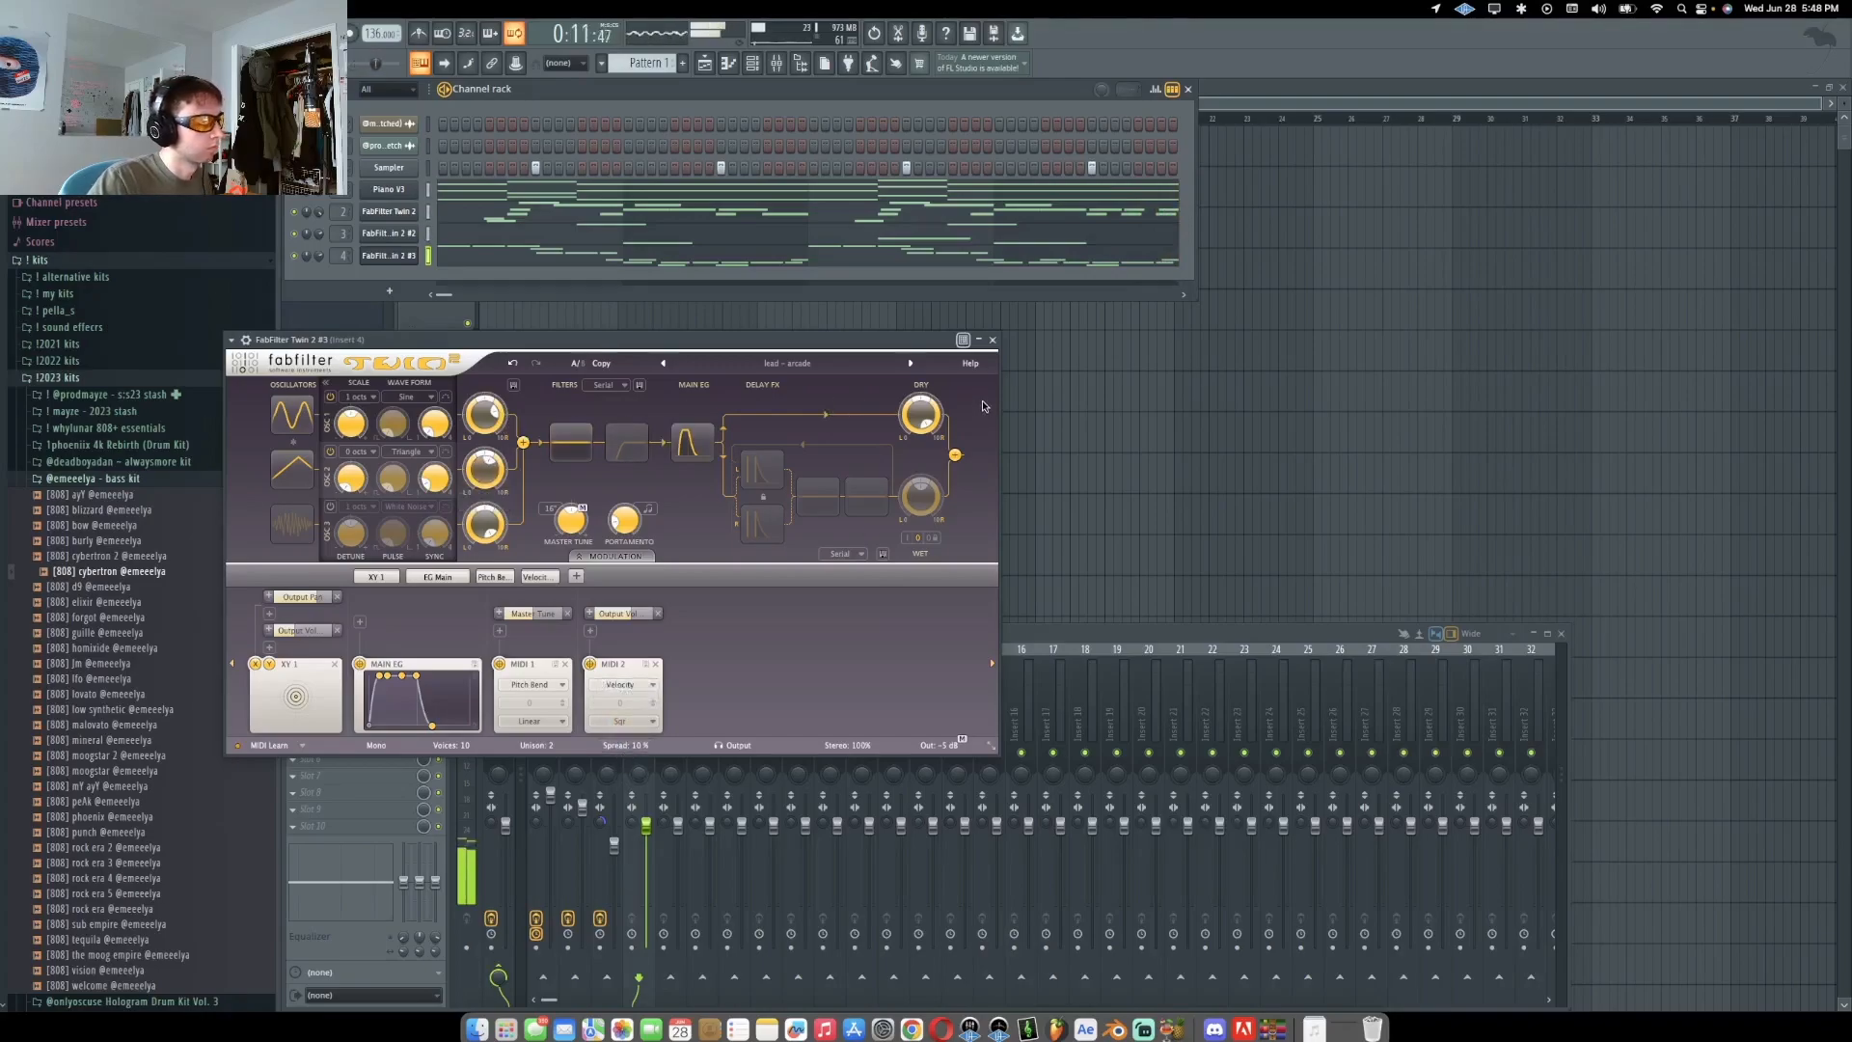
click(993, 339)
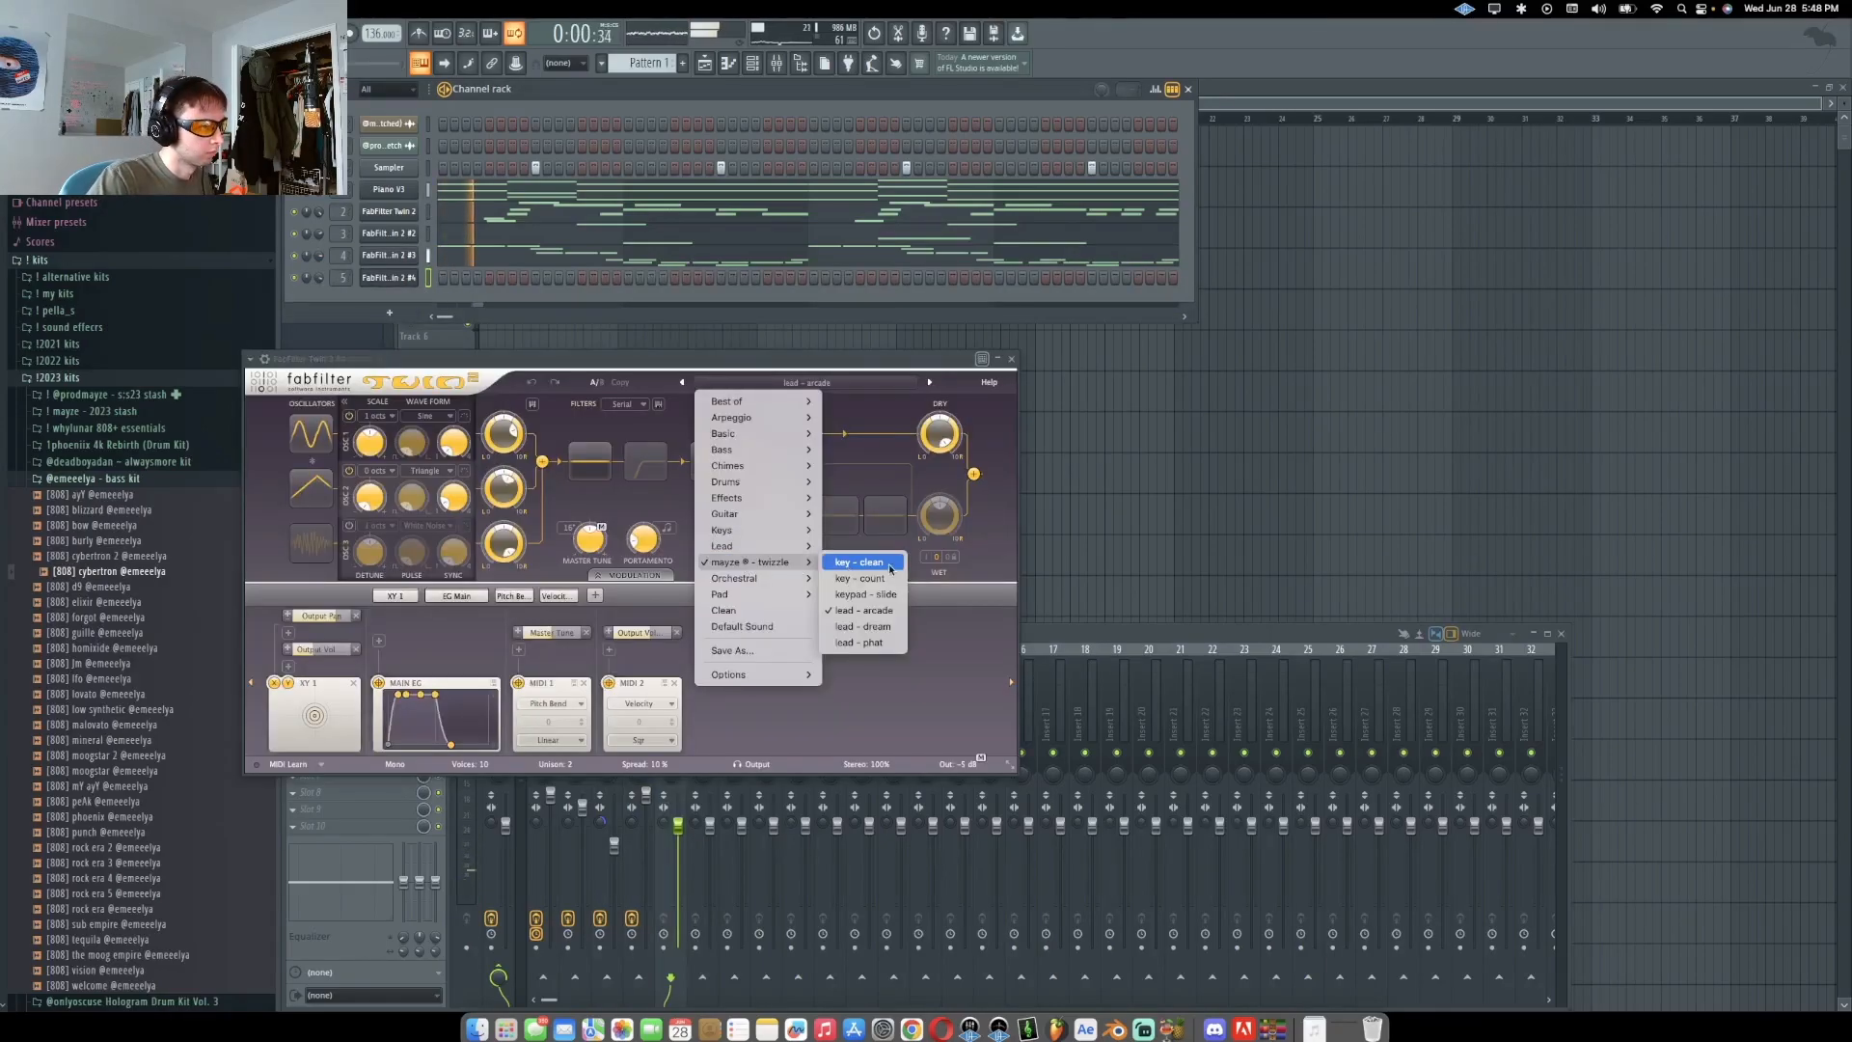
Add a FabFilter Twin 2 #4 channel and write a short repeating chord pattern in its piano roll
click(861, 563)
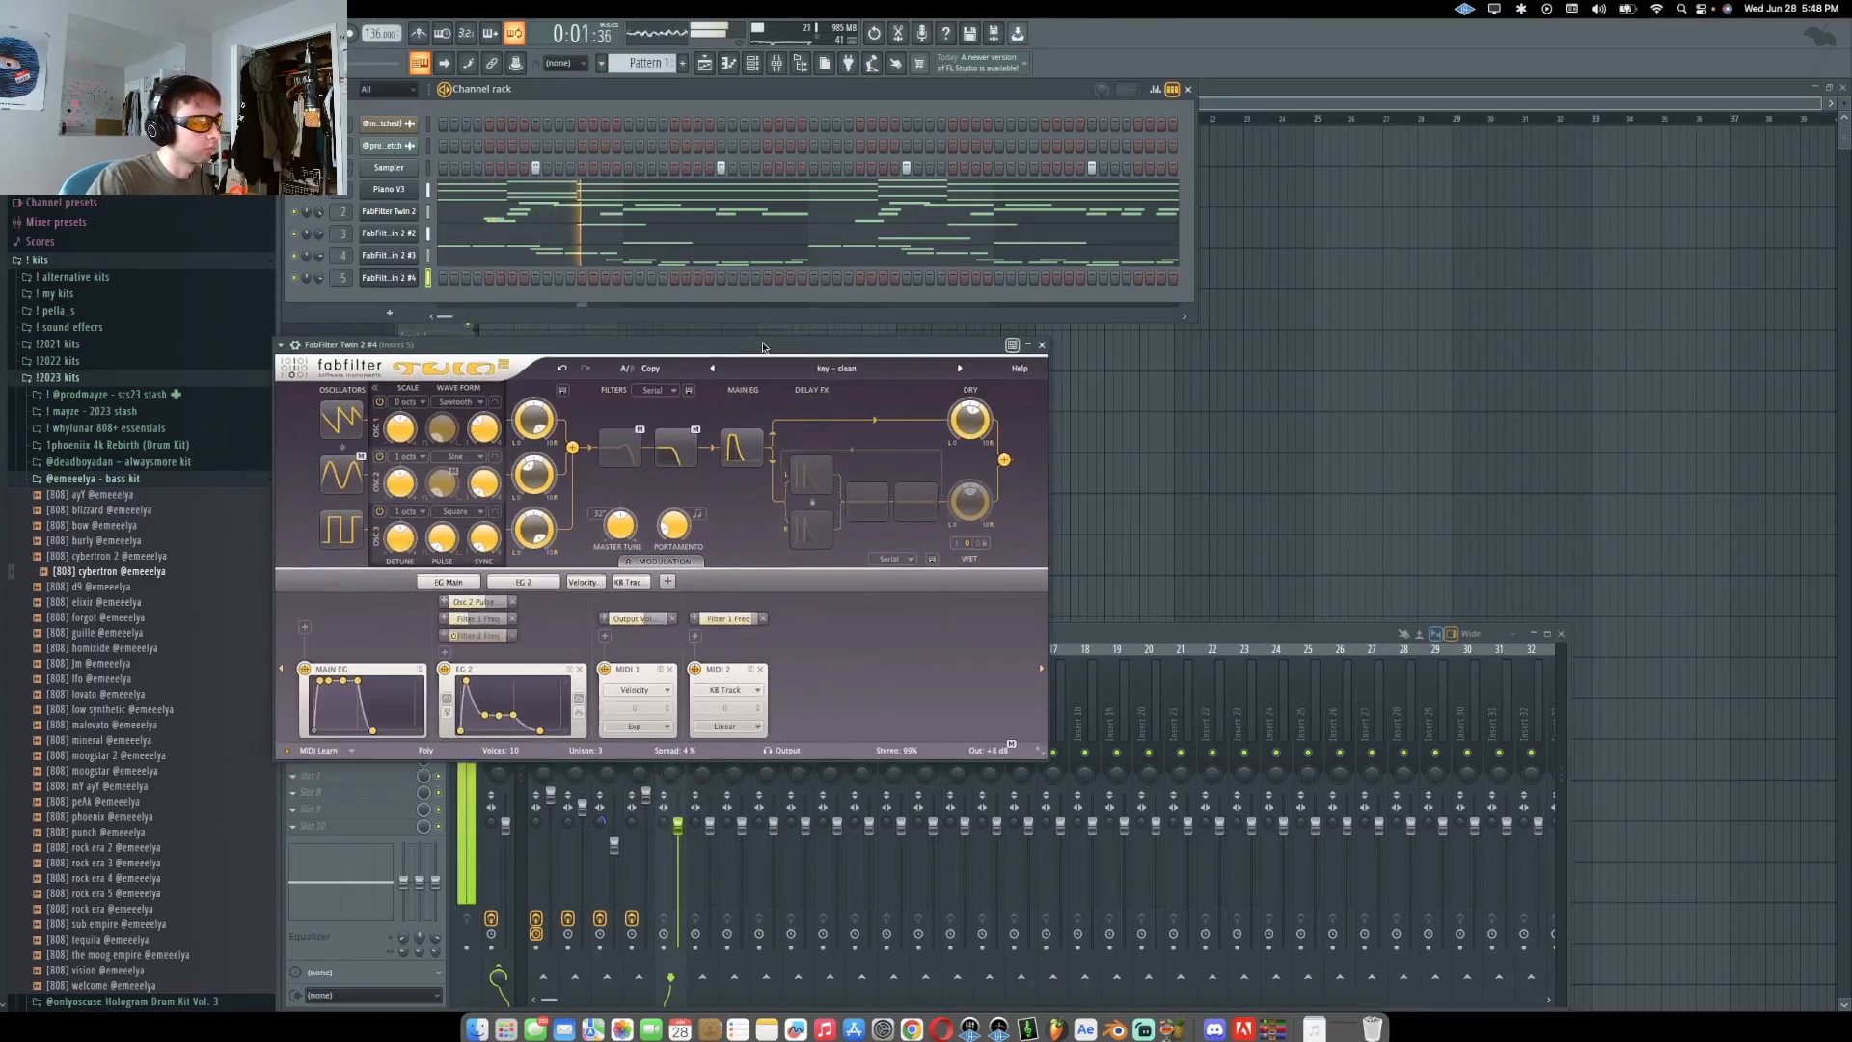
click(542, 573)
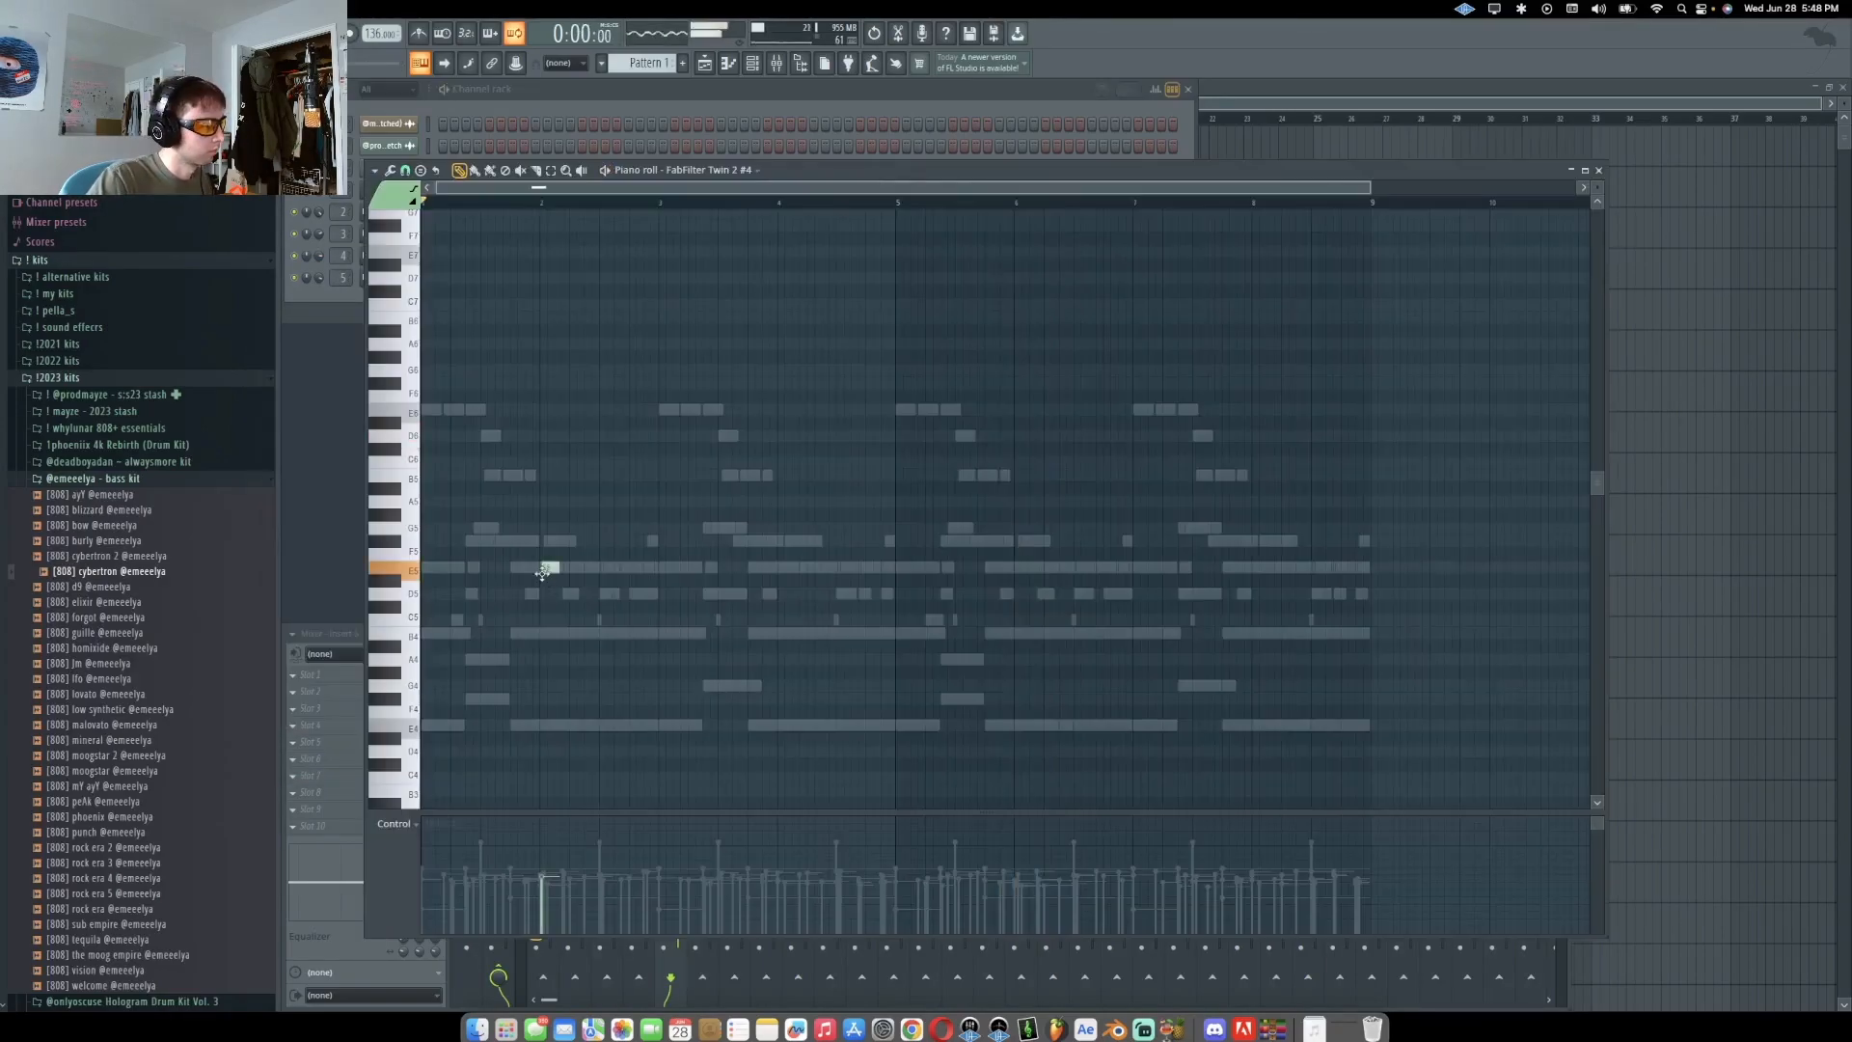
scroll(543, 573, up, 4)
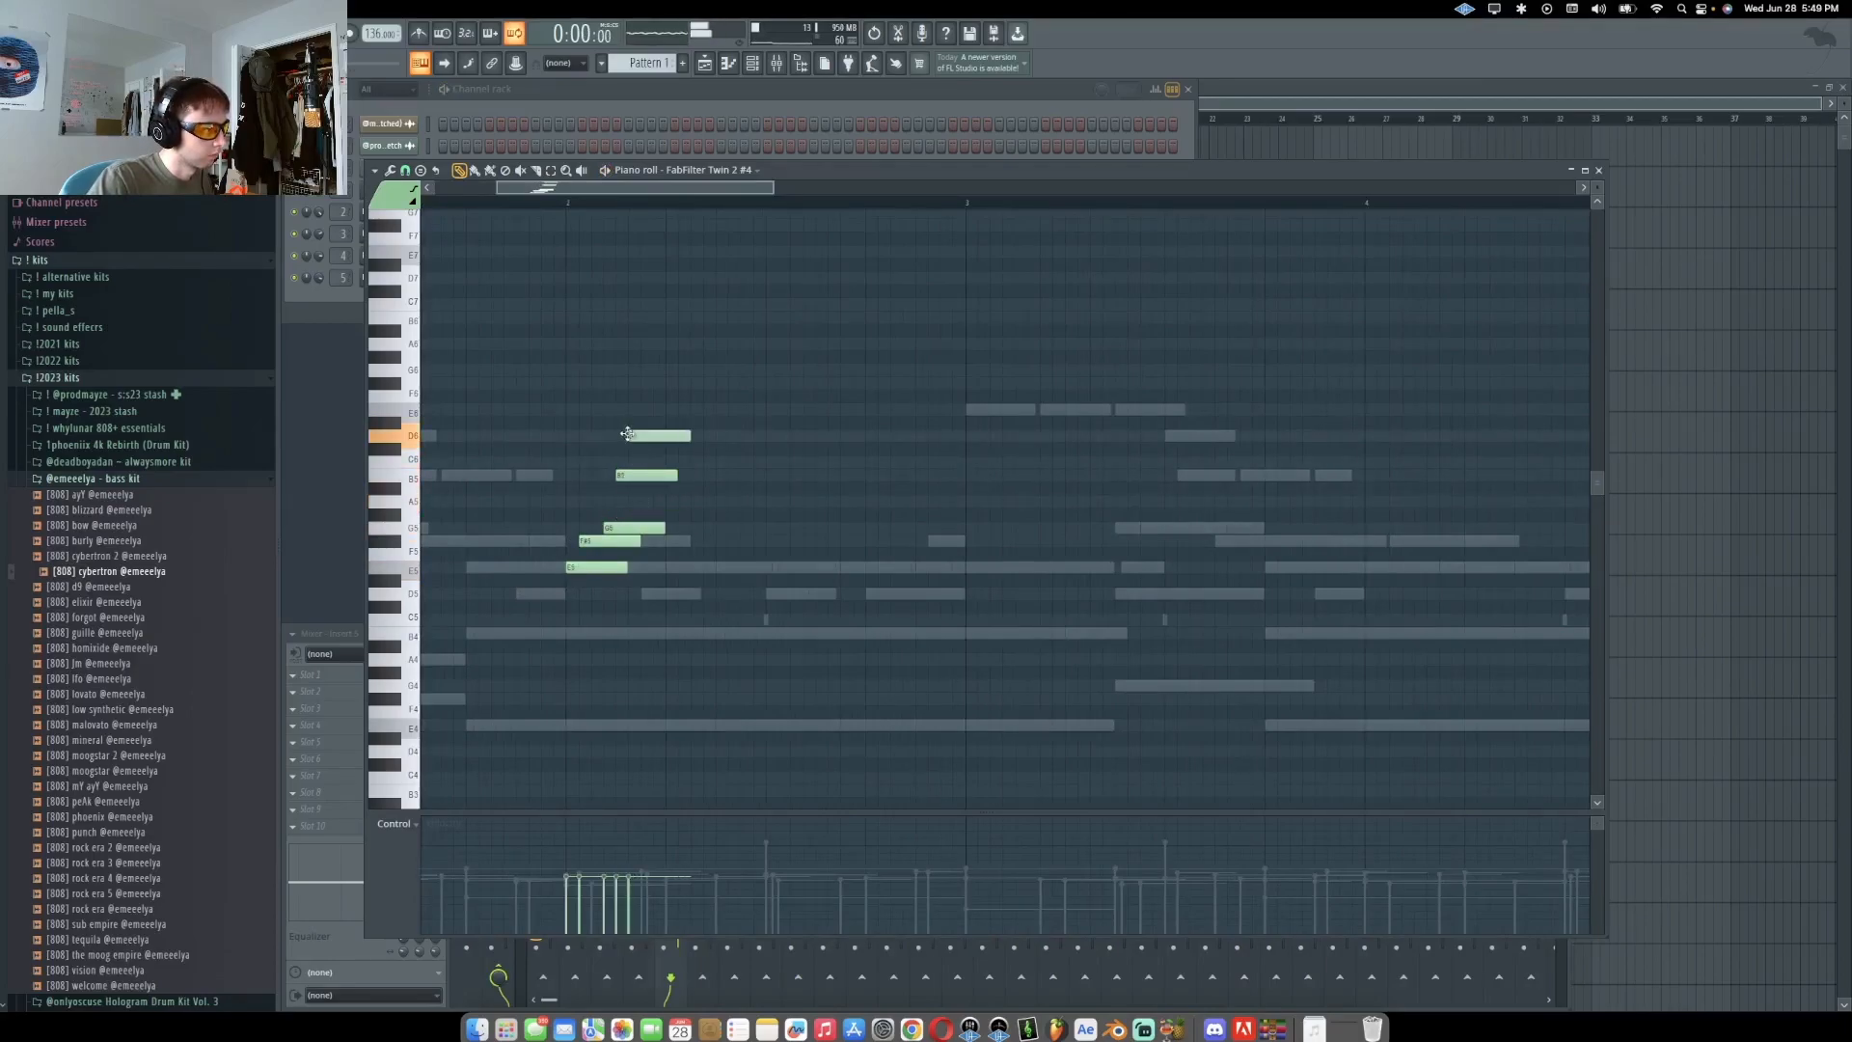
drag(674, 364, 590, 569)
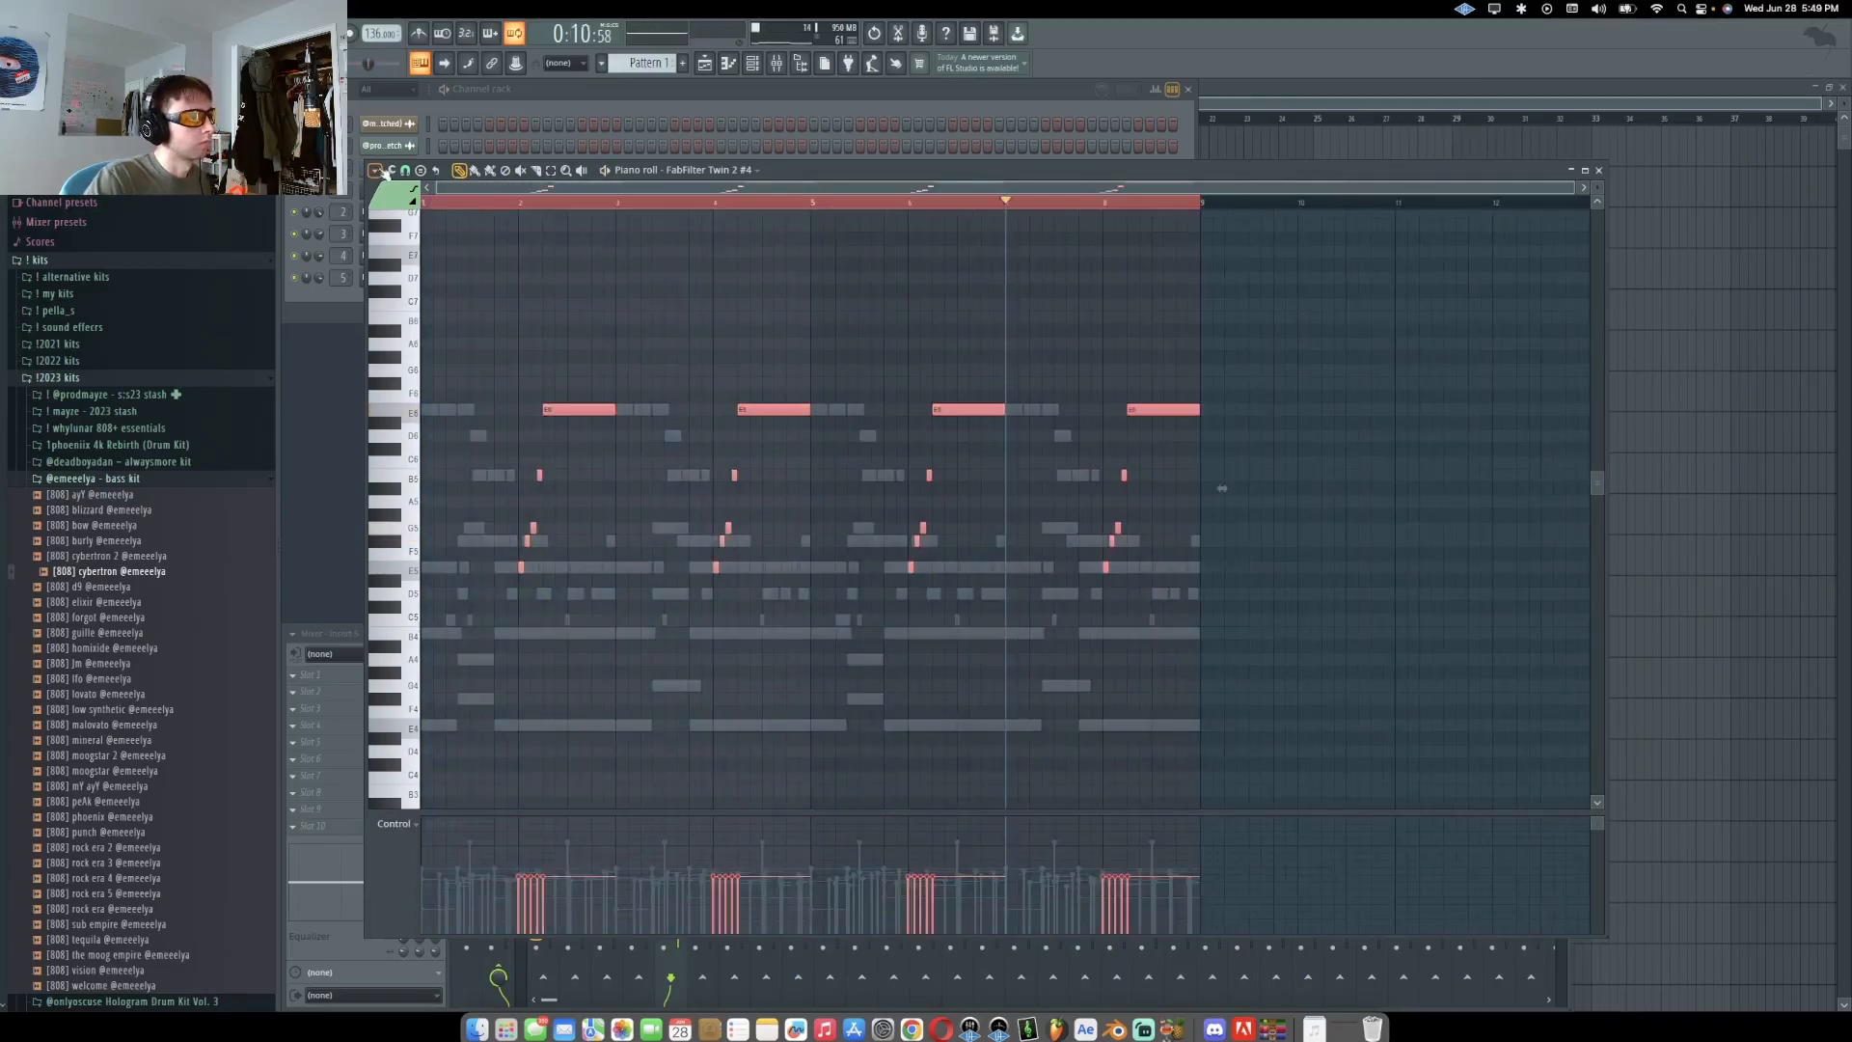
key(space)
Configure Valhalla Delay on insert 5 with a 1/4 note delay, about 52% feedback and 24 dB drive
super+click(674, 347)
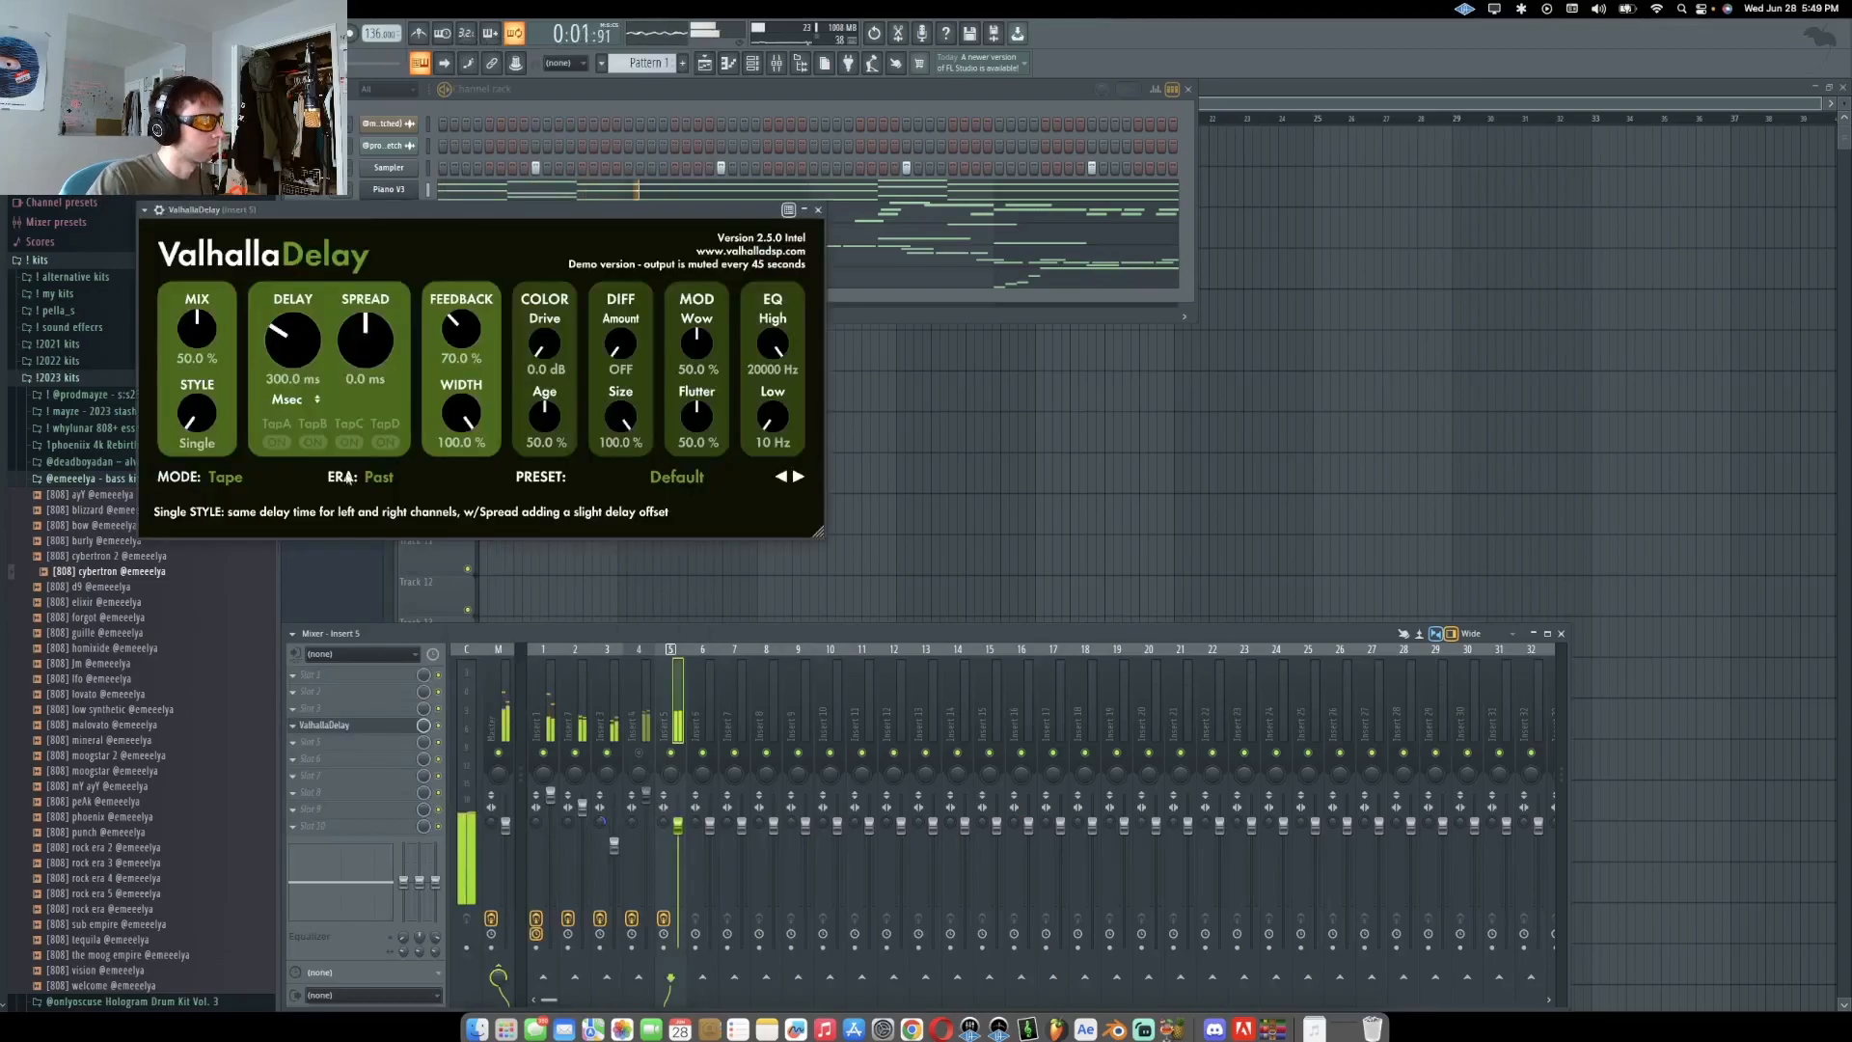
drag(461, 416, 461, 423)
drag(545, 417, 545, 482)
drag(545, 349, 545, 338)
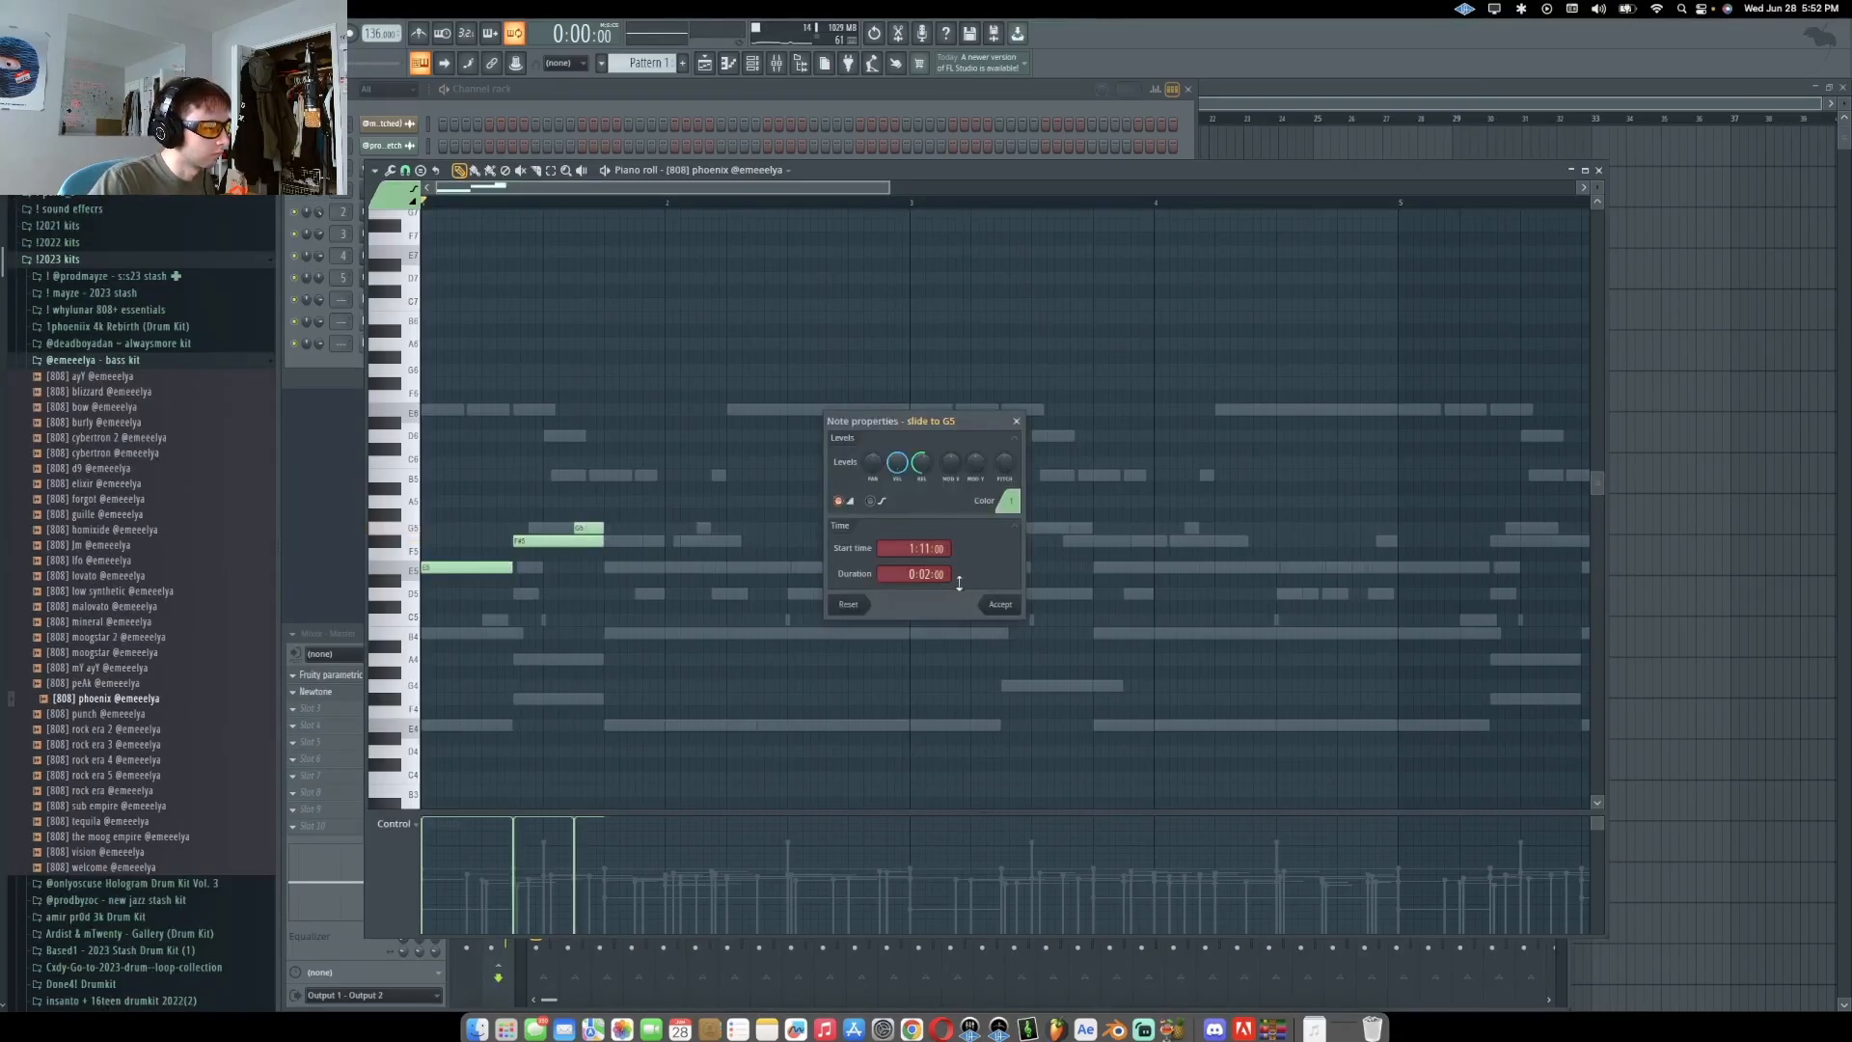
click(996, 604)
Play the 808 phoenix bassline and split its second-beat note into shorter notes
key(space)
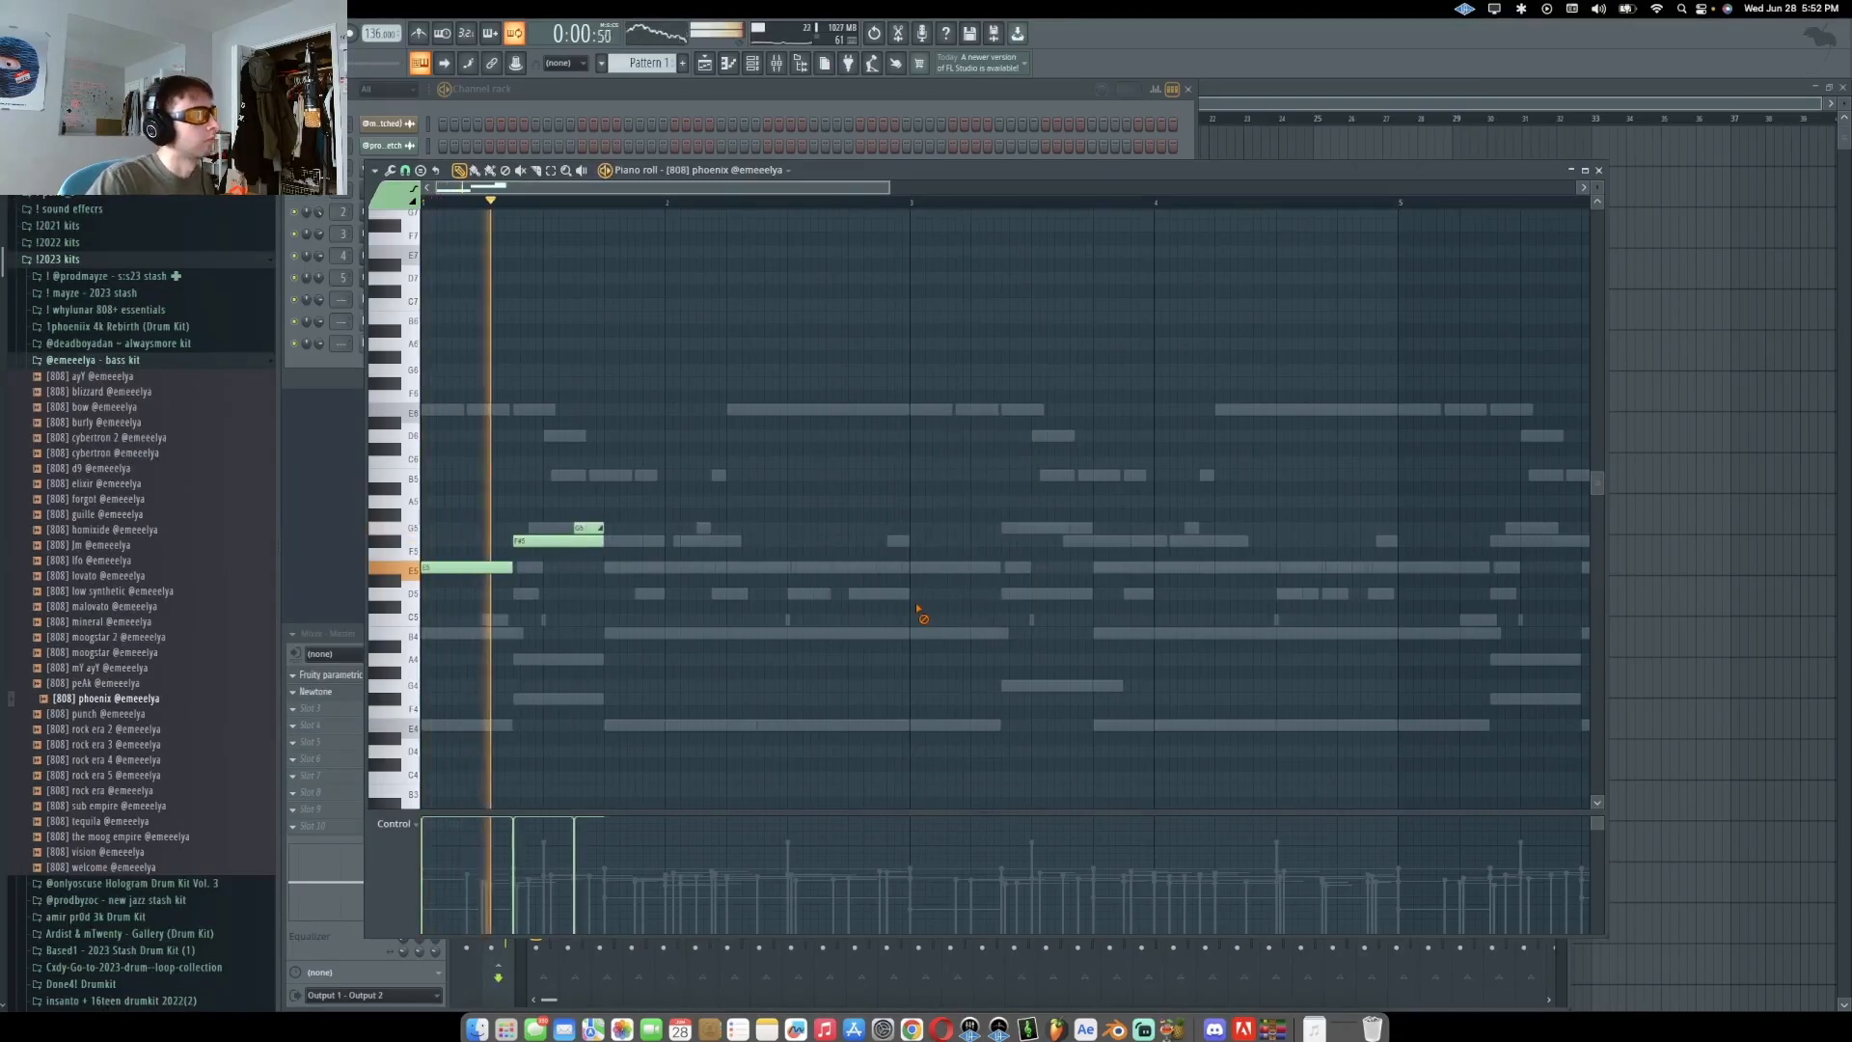
key(space)
key(space)
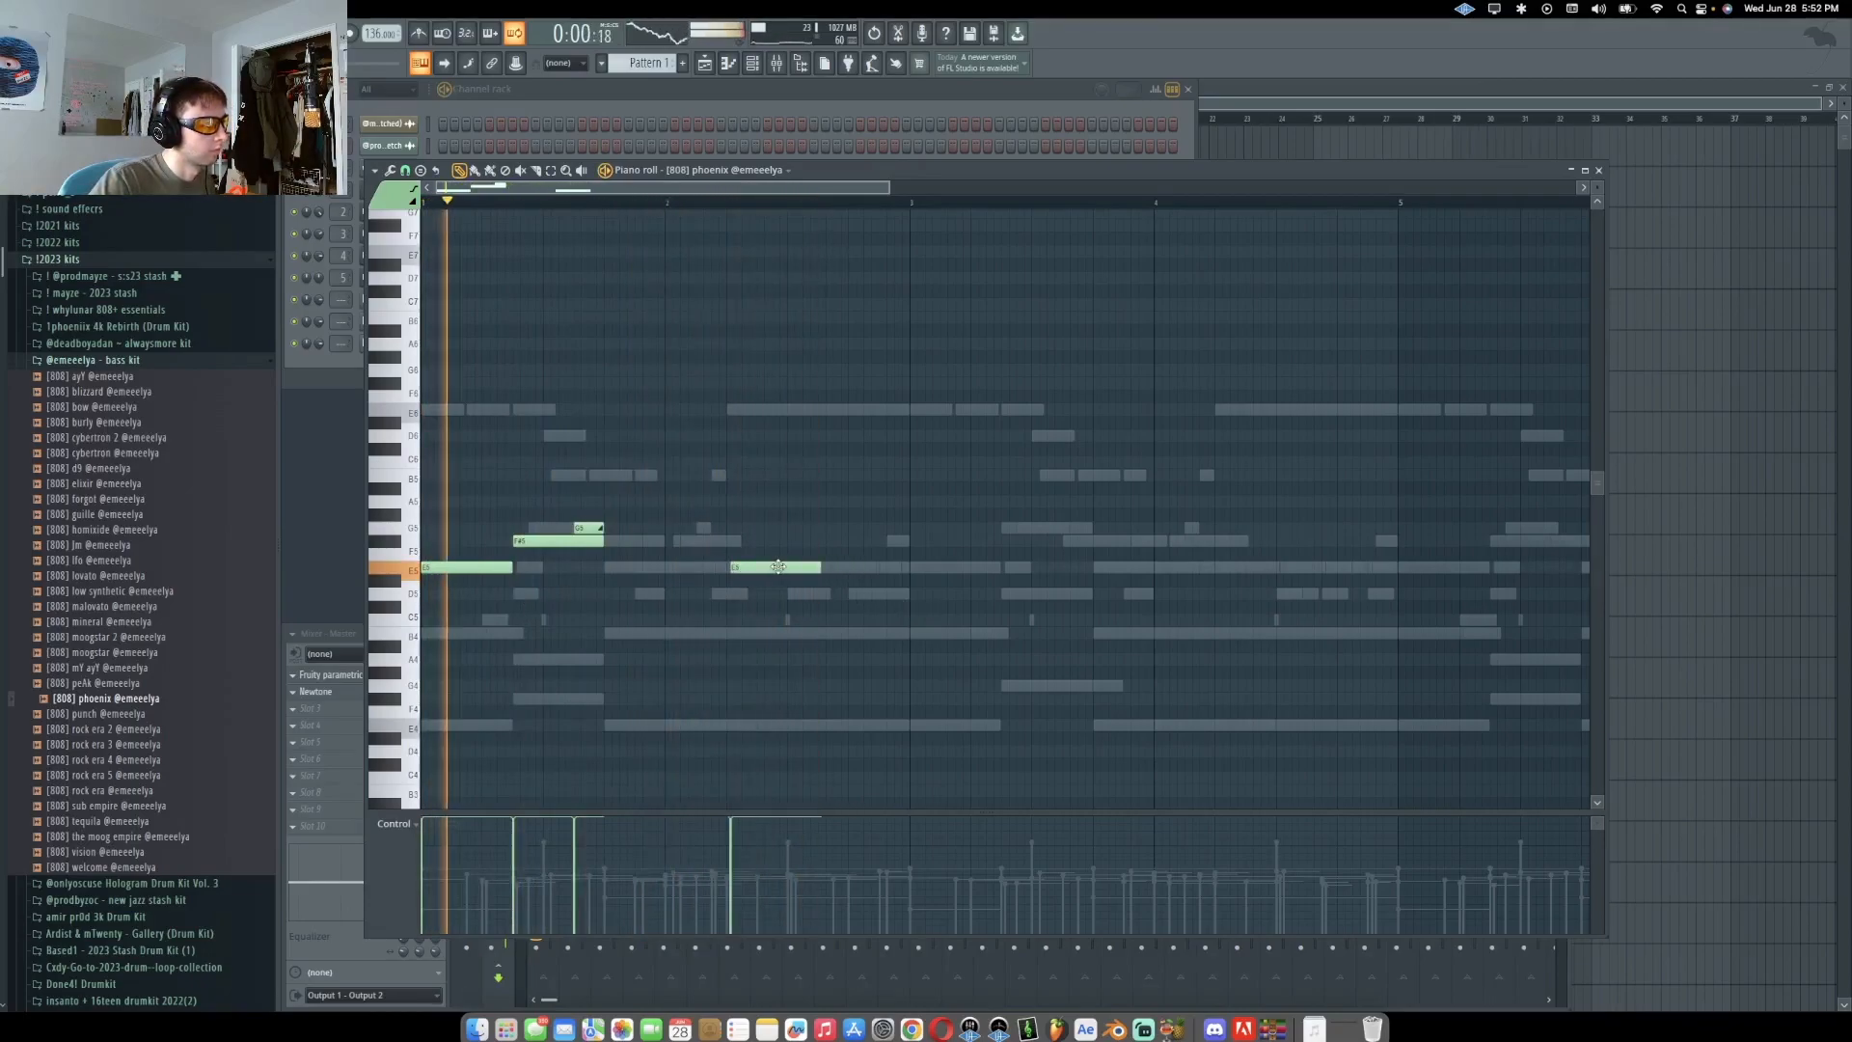
drag(816, 567, 753, 586)
click(772, 570)
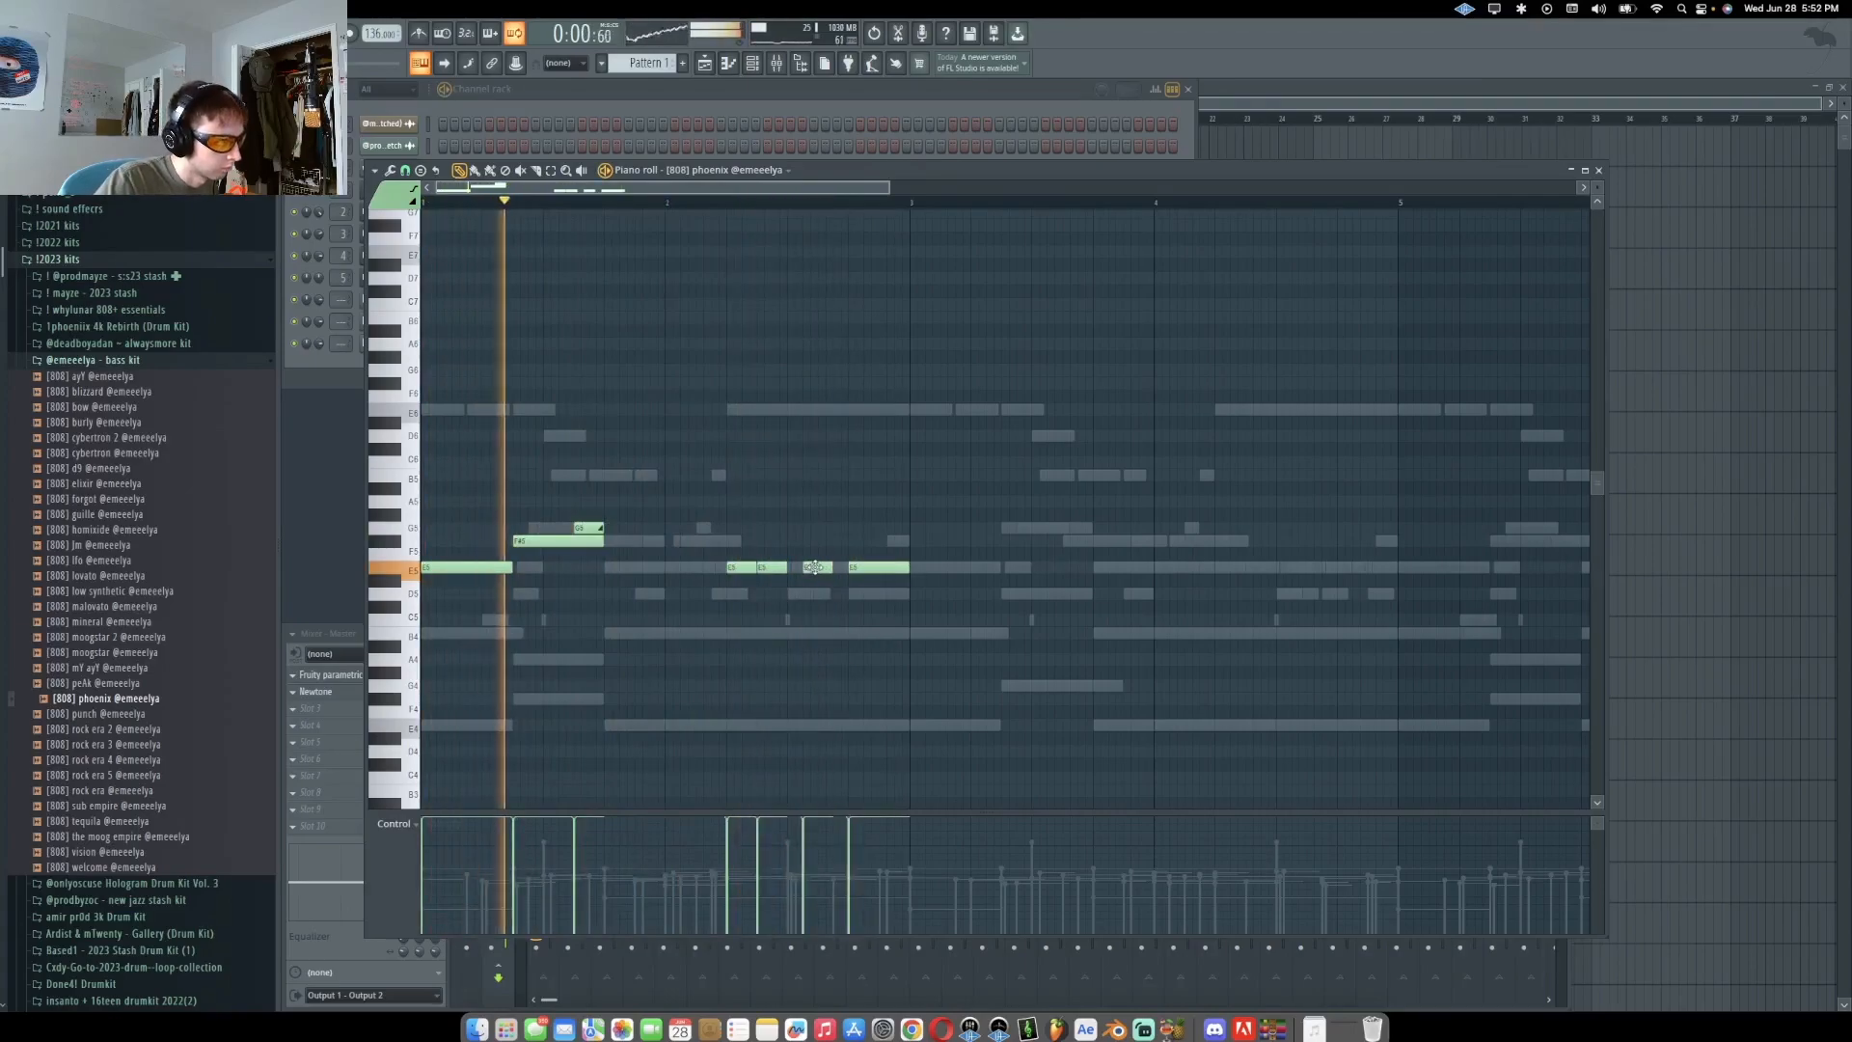
right_click(815, 567)
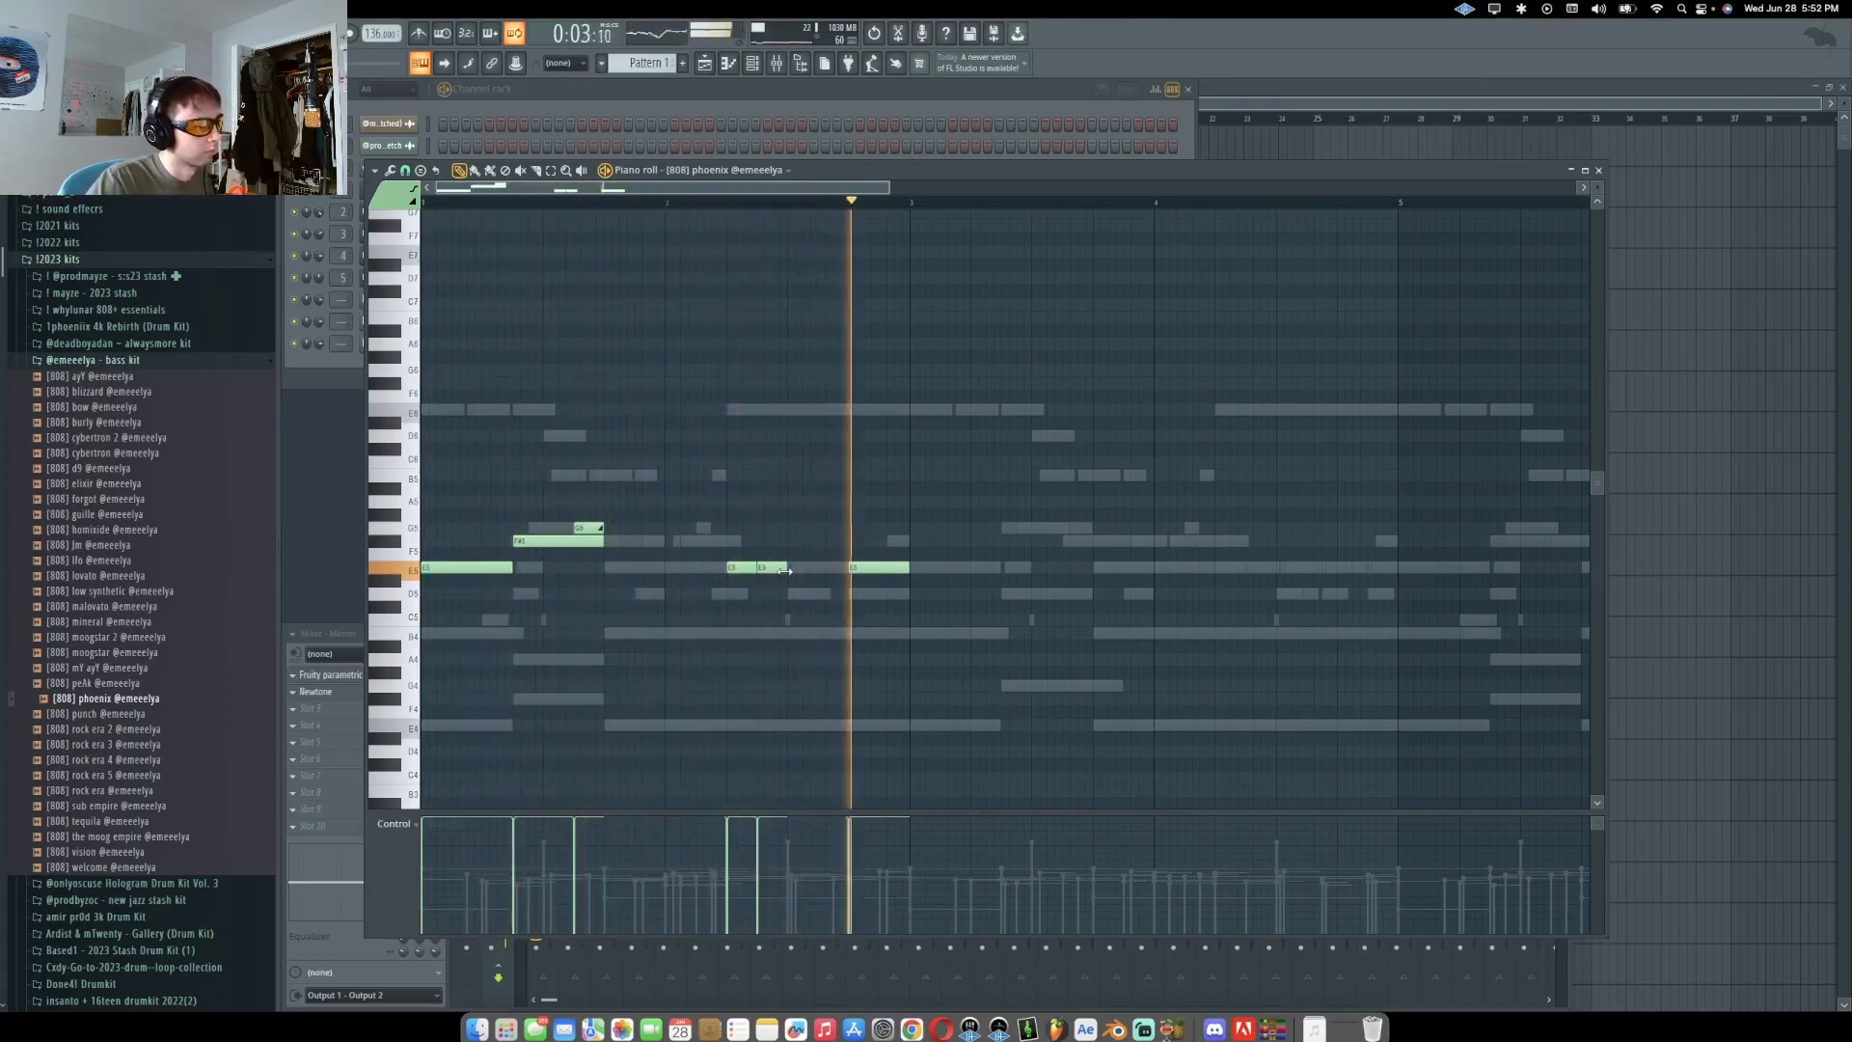
Add a lower 808 note and accept its note properties
click(832, 593)
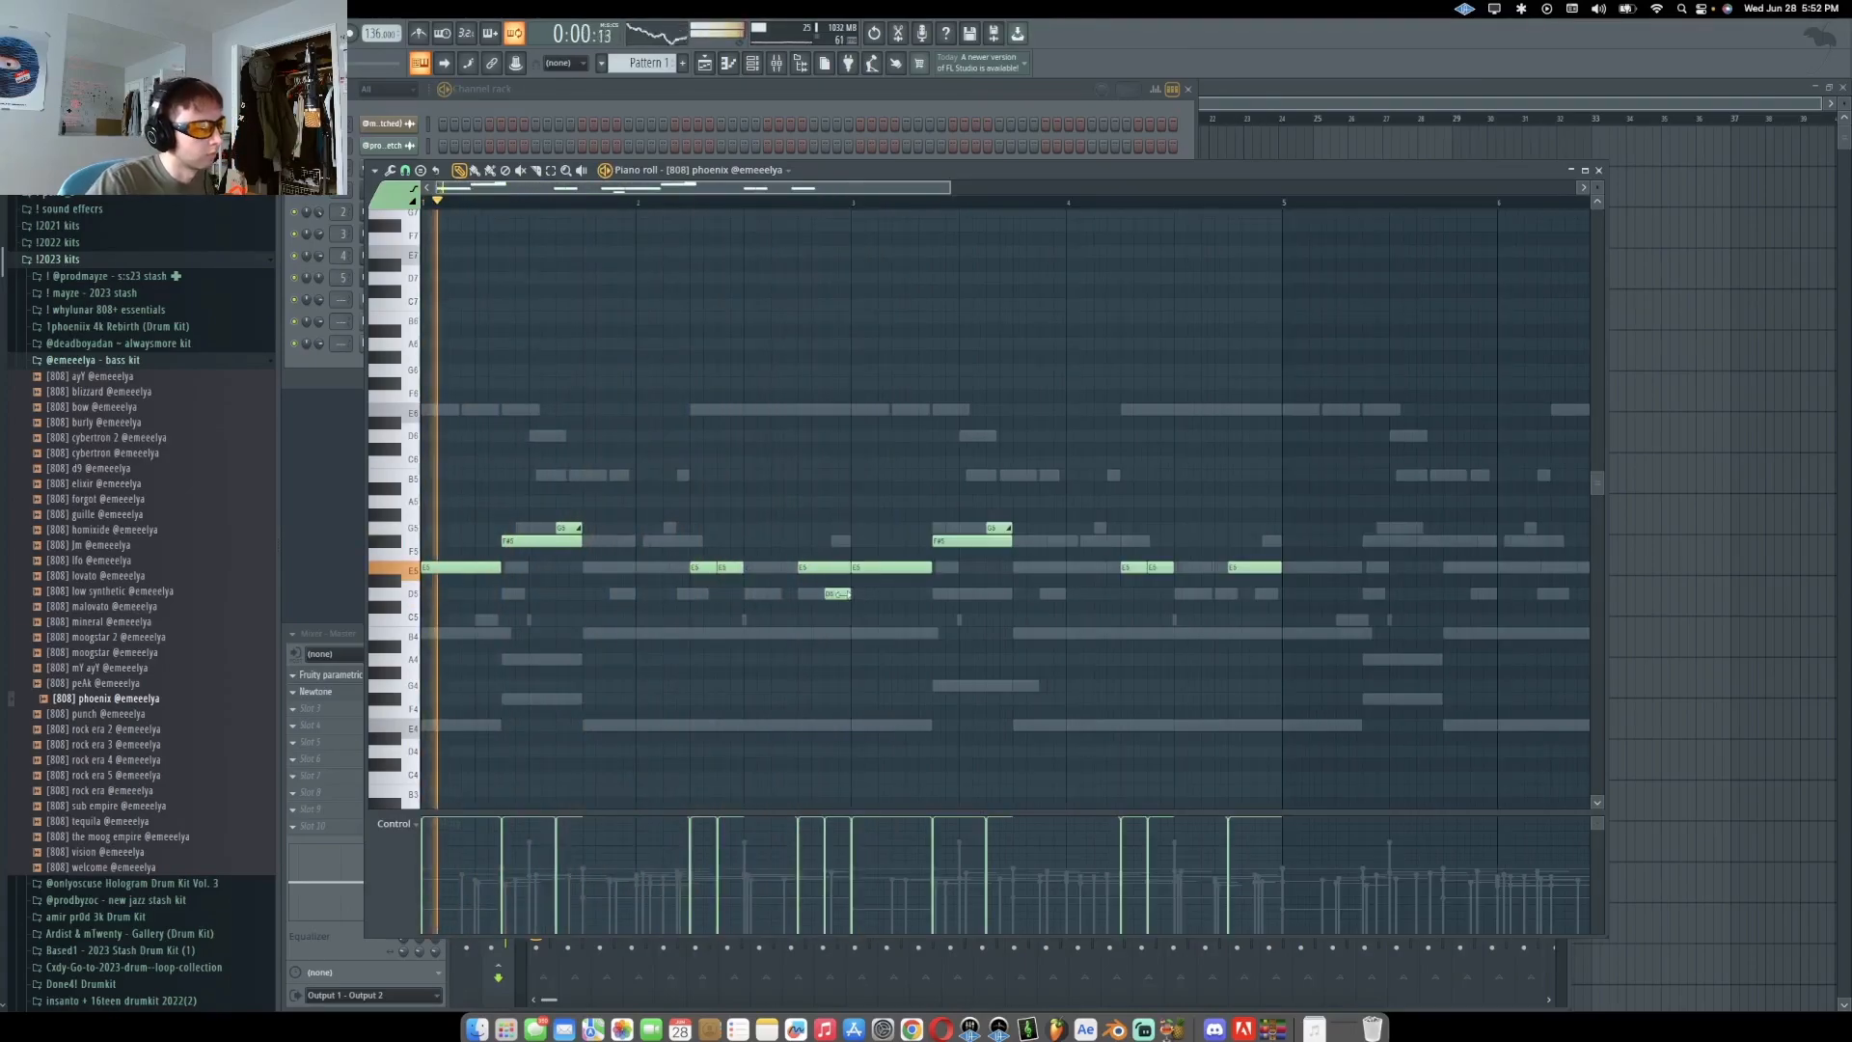
double_click(839, 594)
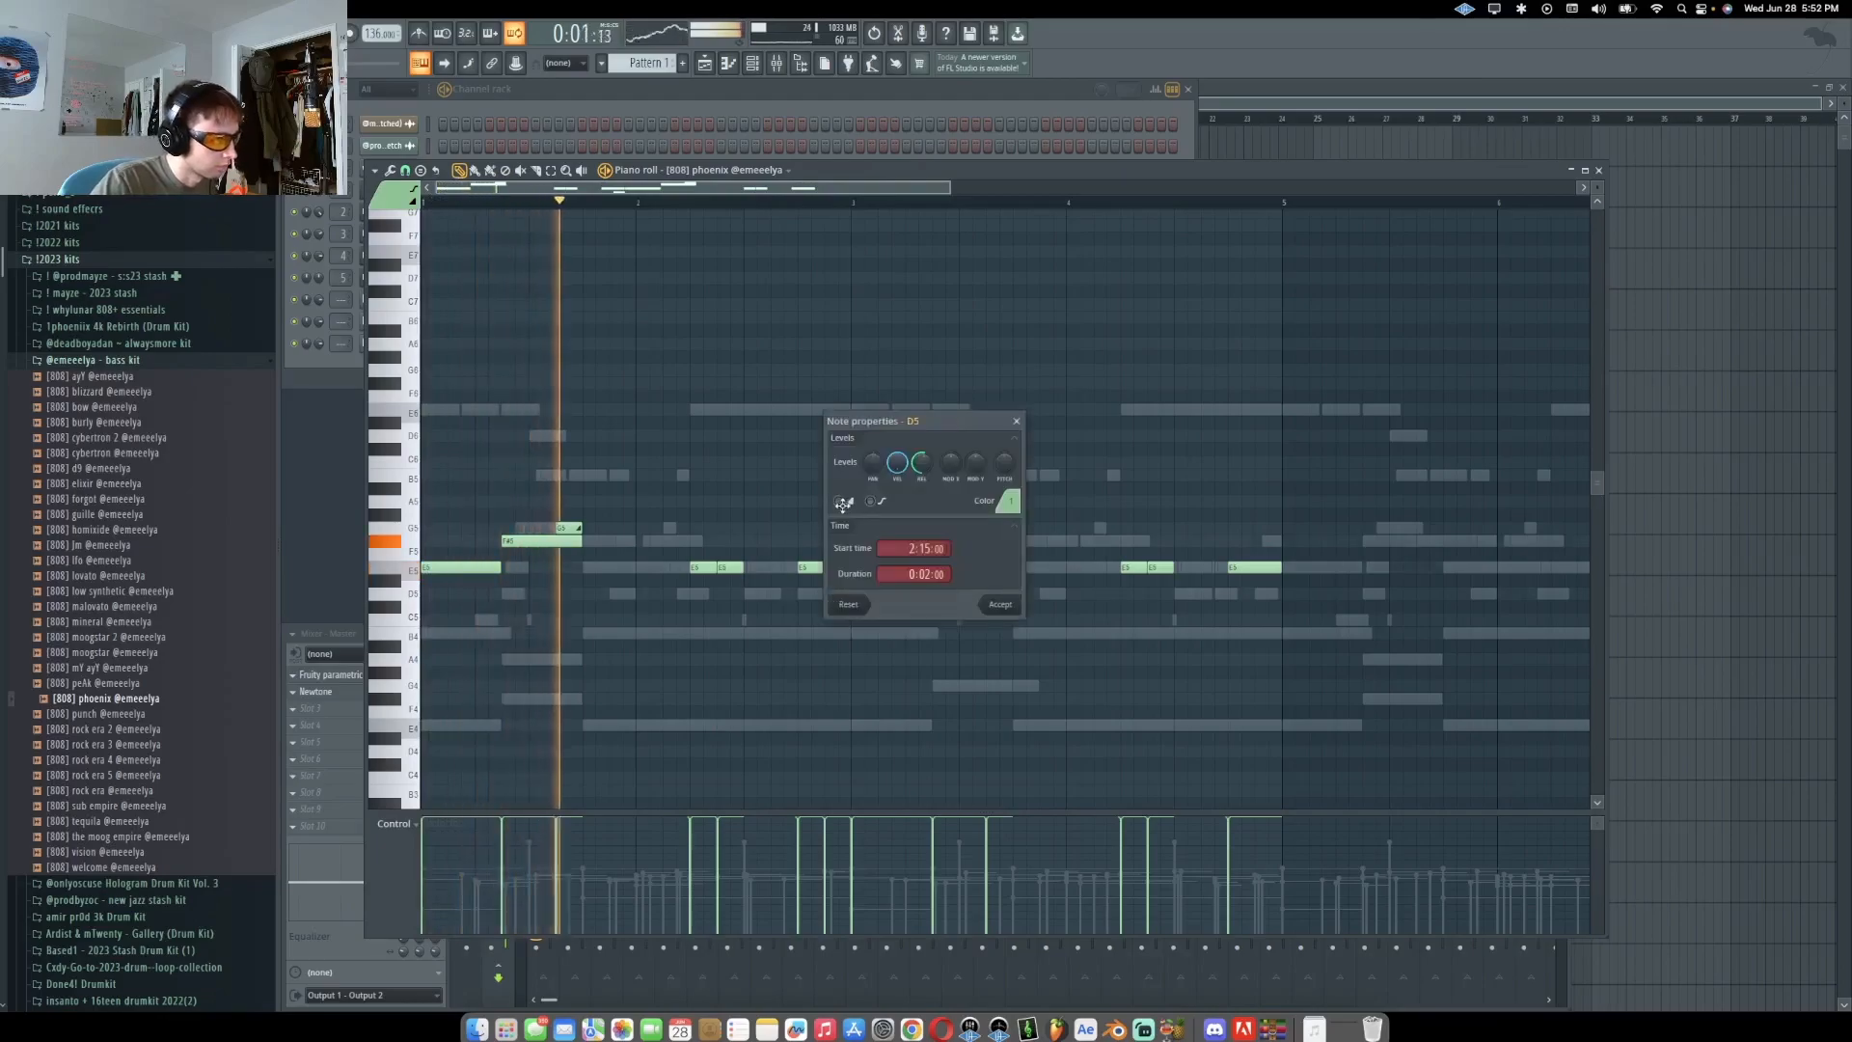
click(1000, 604)
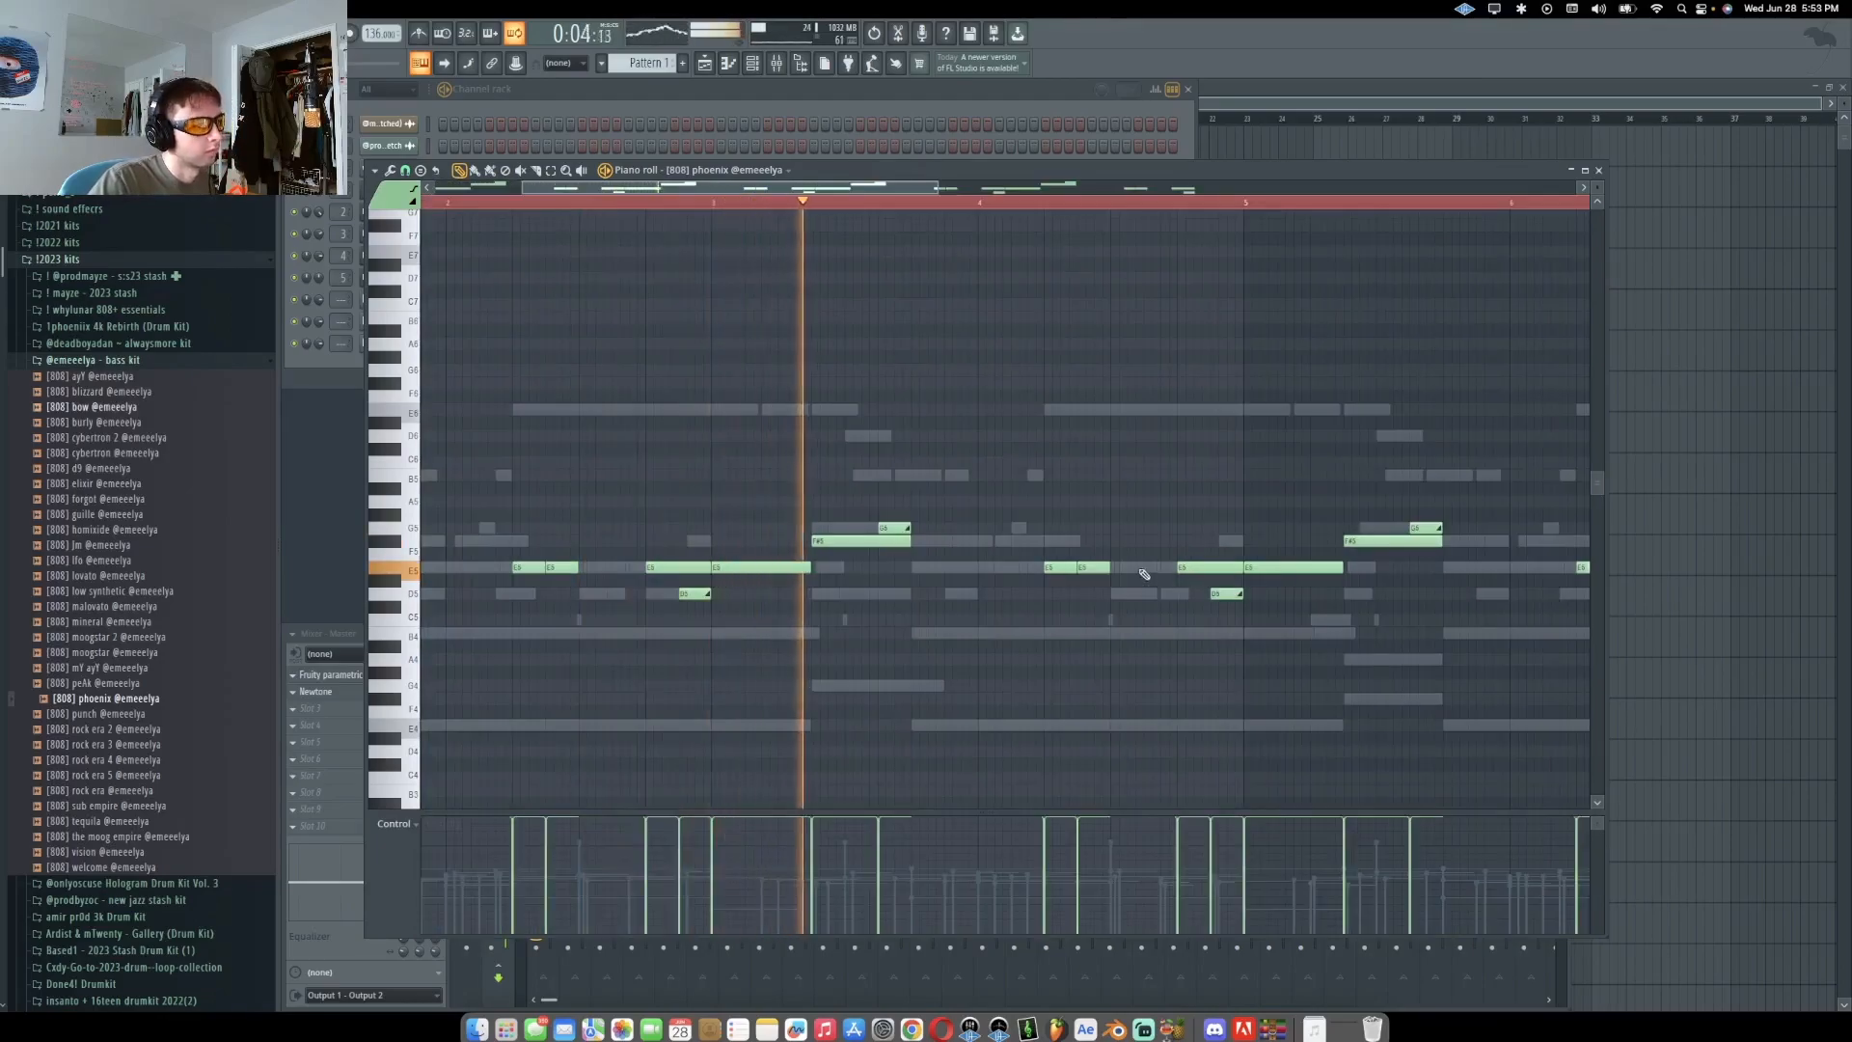
Add an 808 note near the end of the bar and transpose it up an octave
click(1147, 569)
drag(1149, 568, 1195, 575)
key(super+Up)
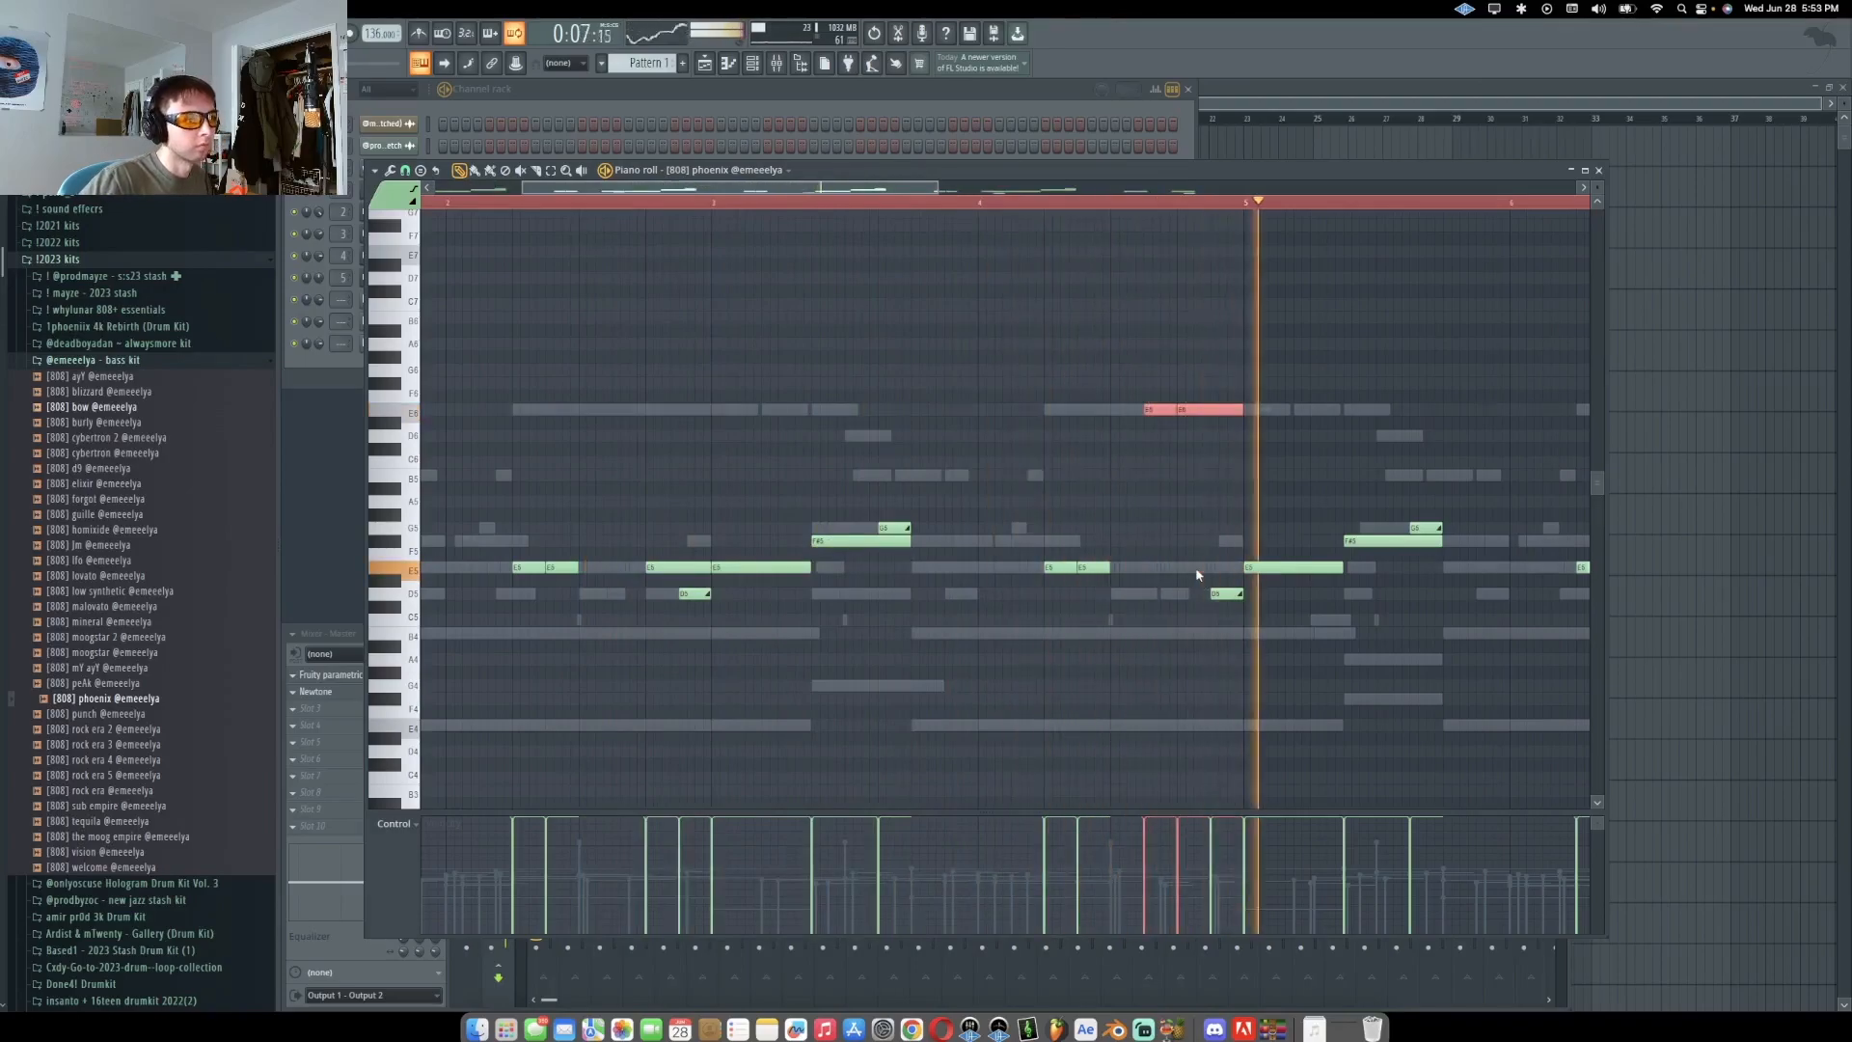
Delete a low 808 phoenix note and move a high note to the end of the pattern
scroll(1190, 558, down, 5)
right_click(1187, 568)
drag(800, 411, 1194, 431)
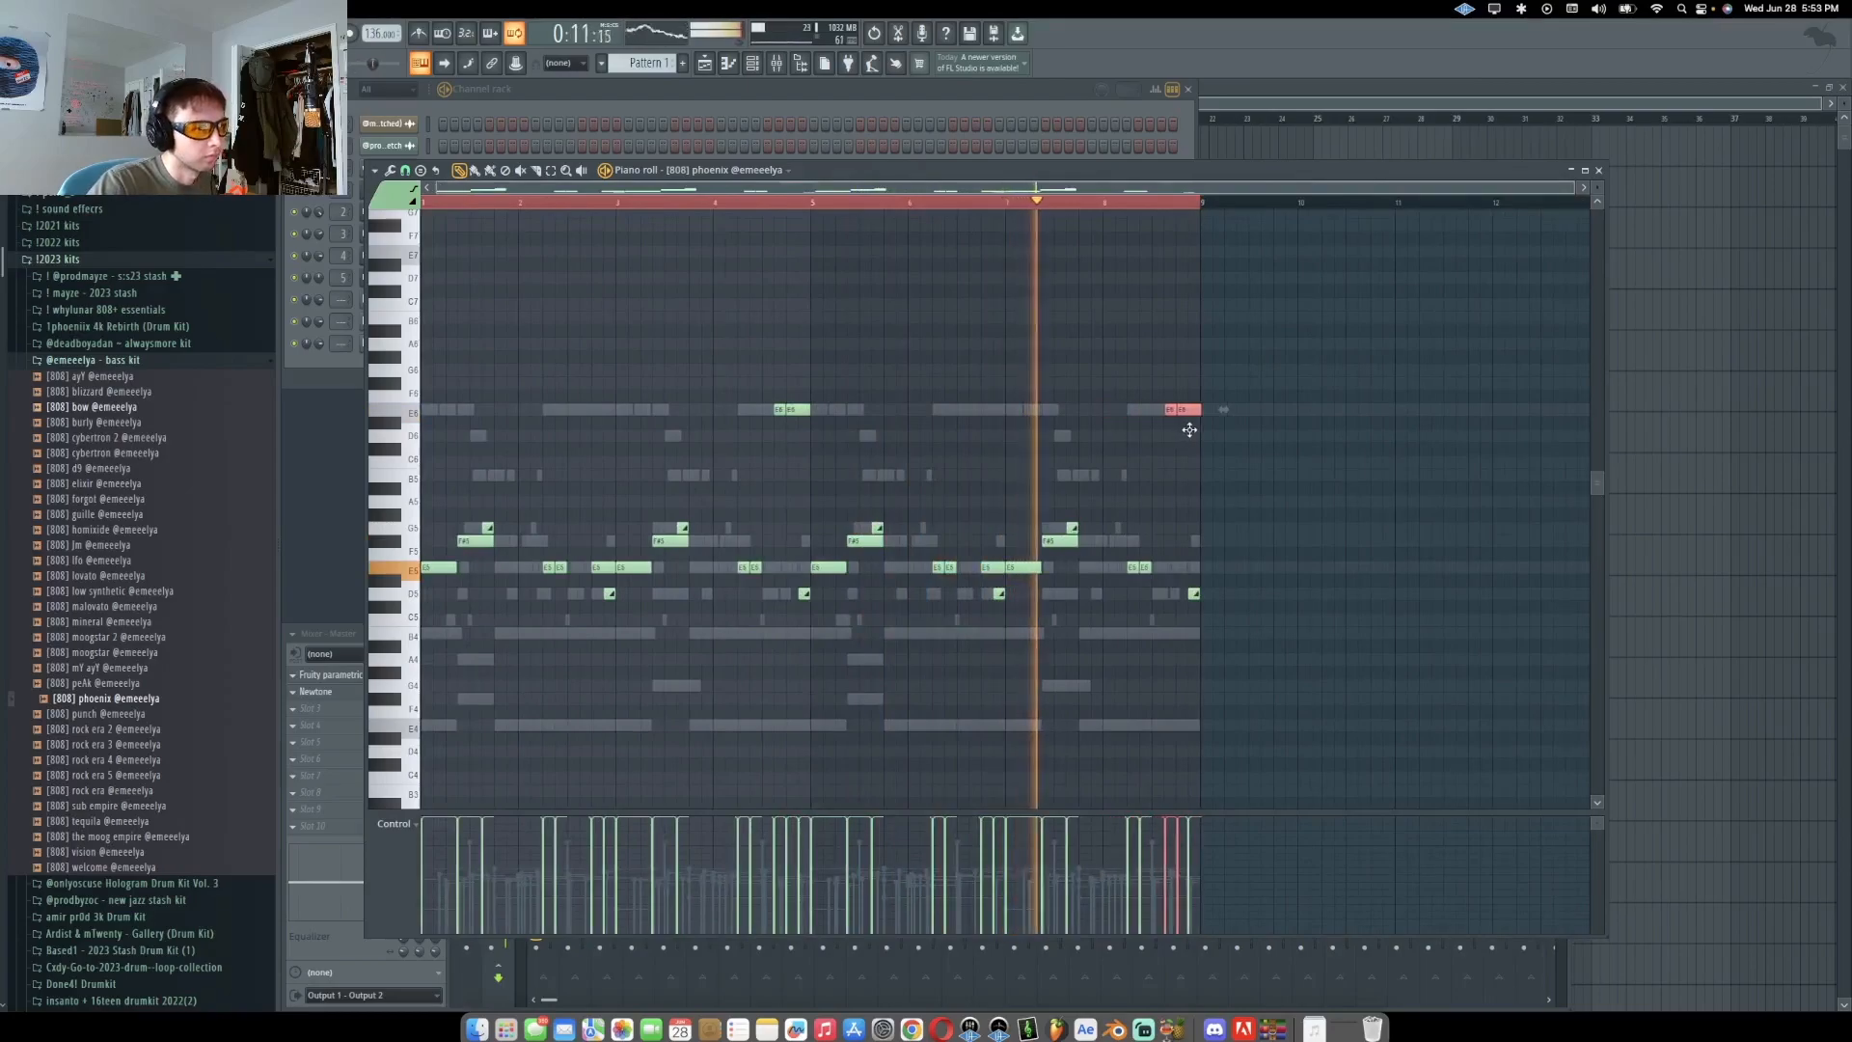
scroll(1189, 434, up, 3)
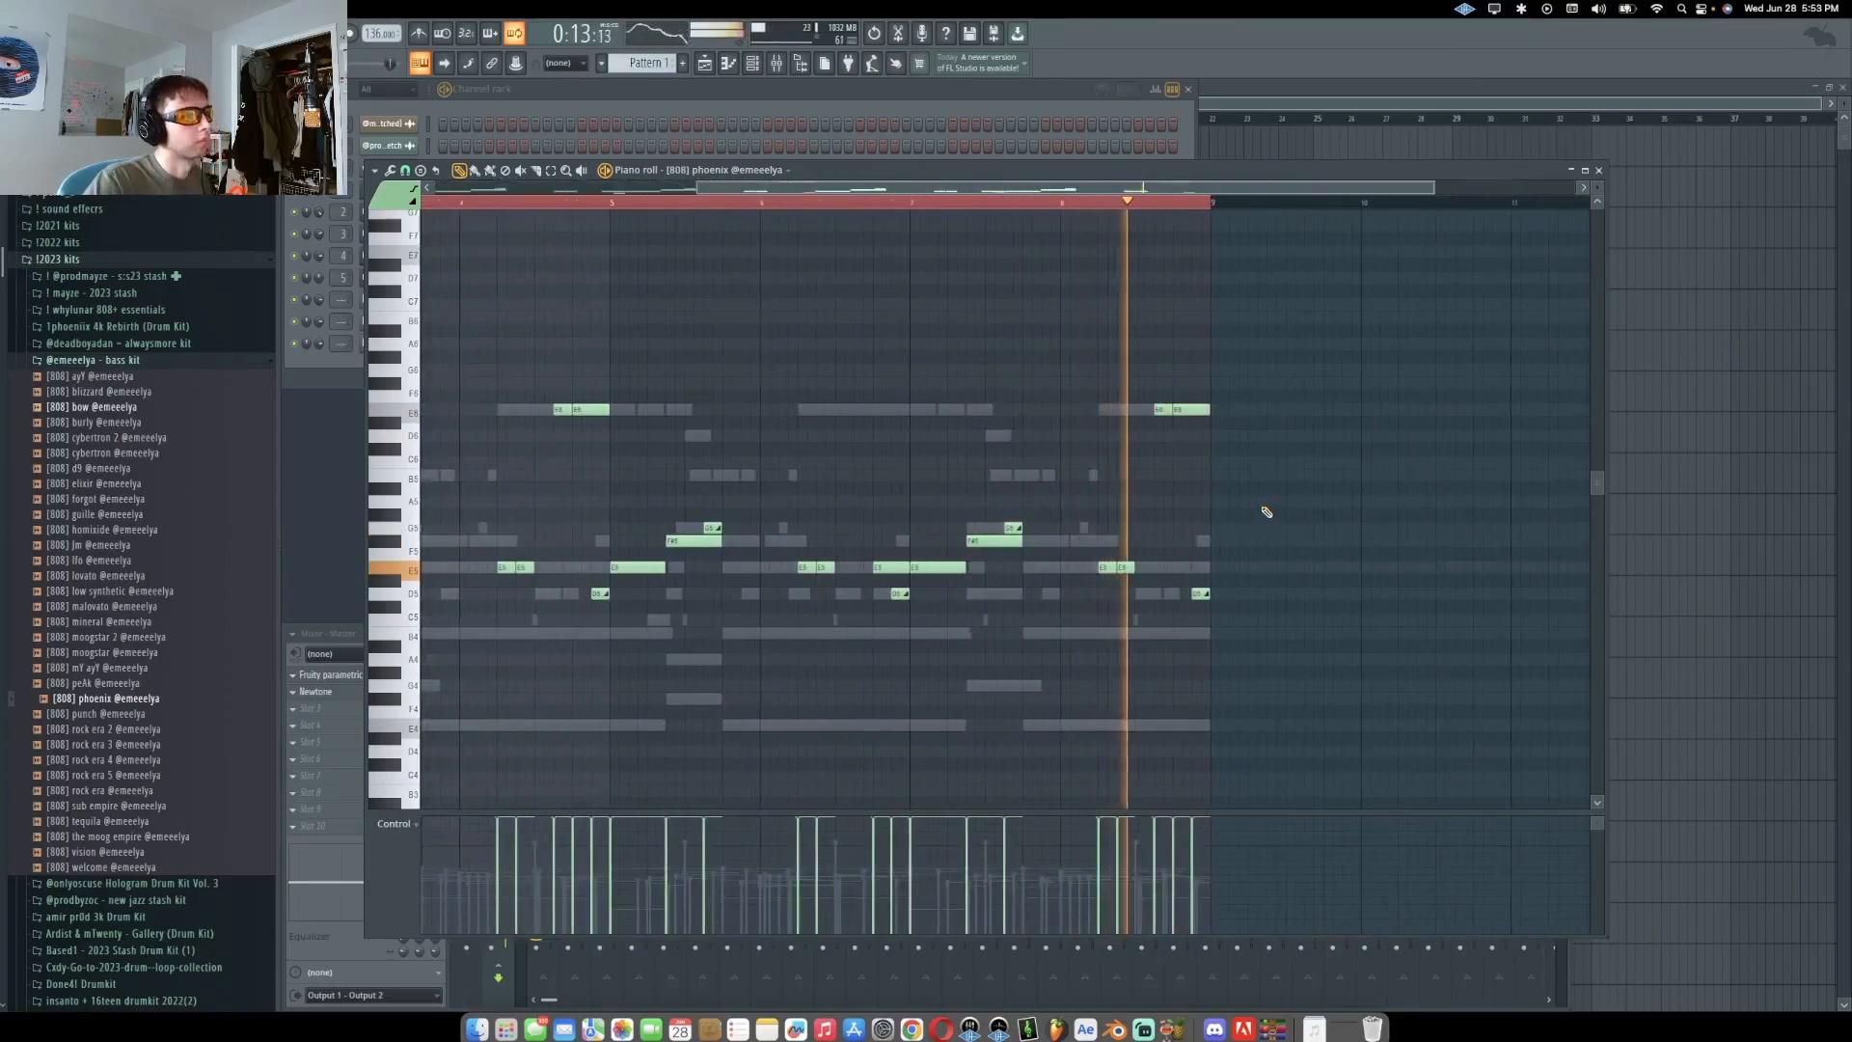
scroll(1264, 509, down, 3)
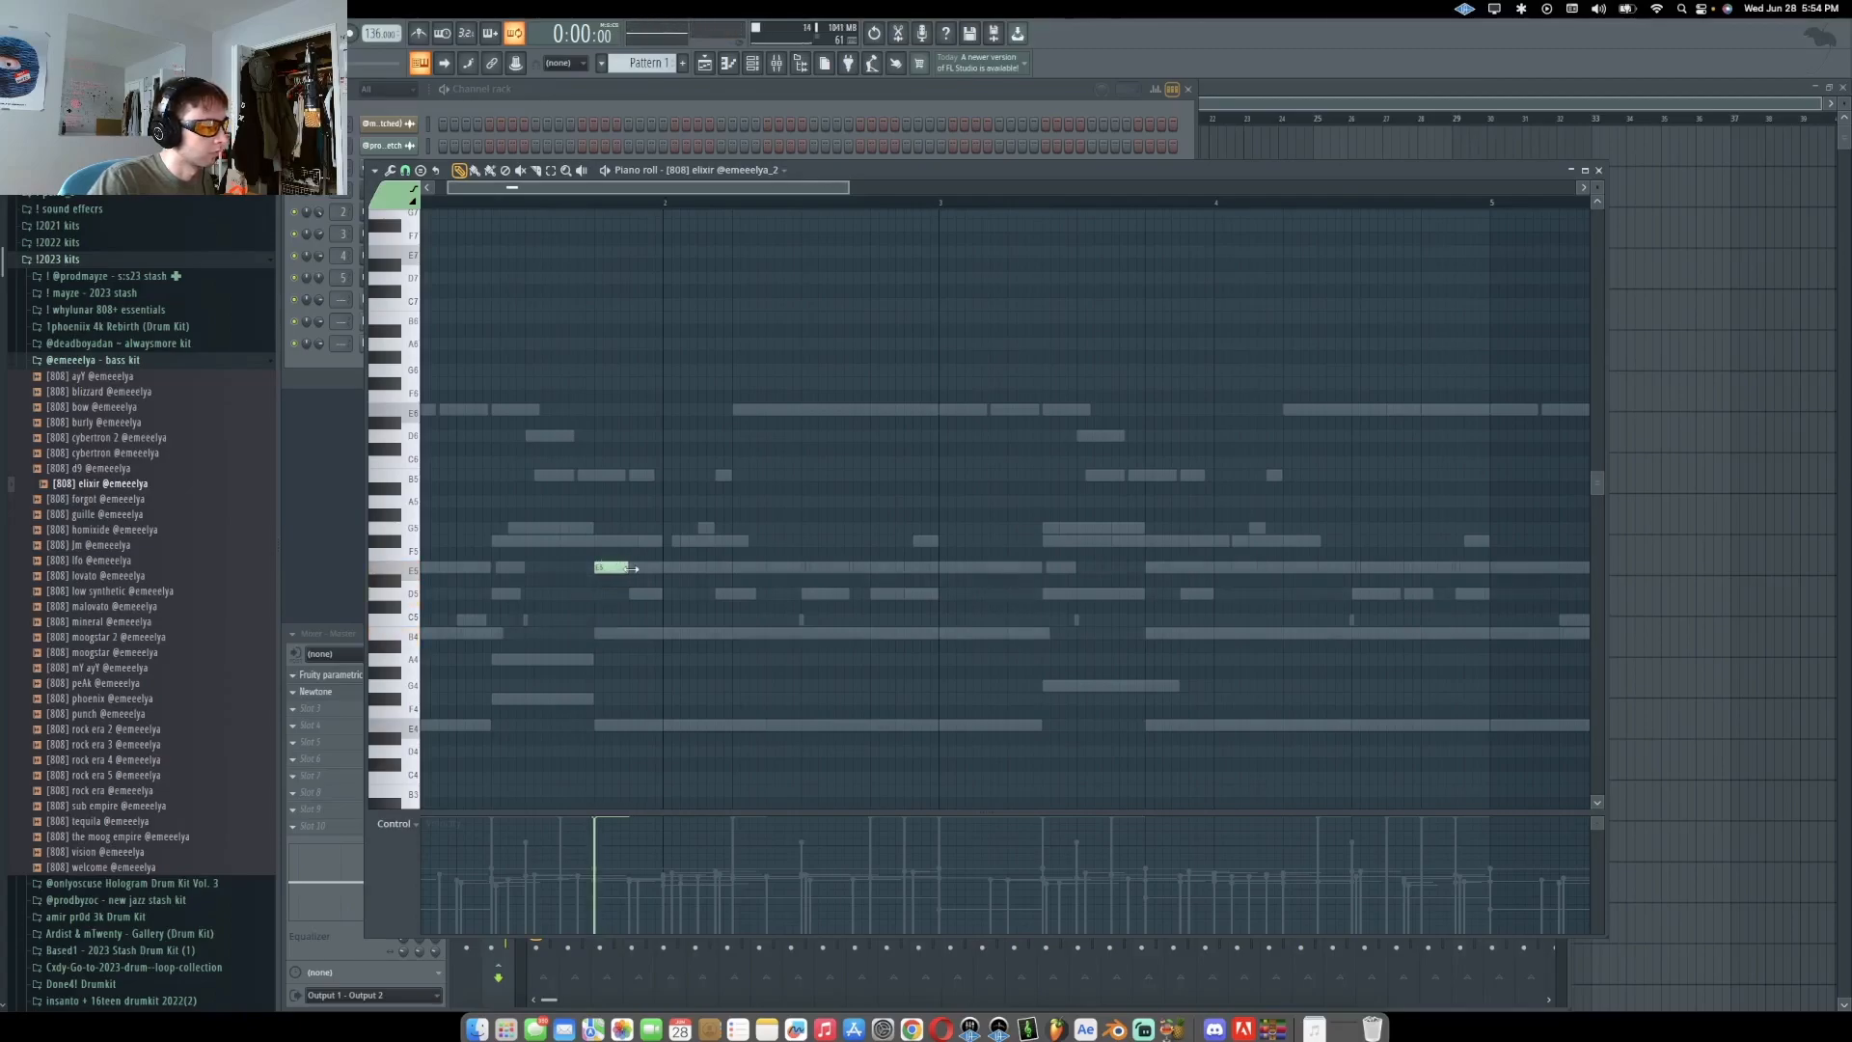
Lengthen the first 808 elixir note and add a second note on the same pitch
drag(659, 575, 663, 575)
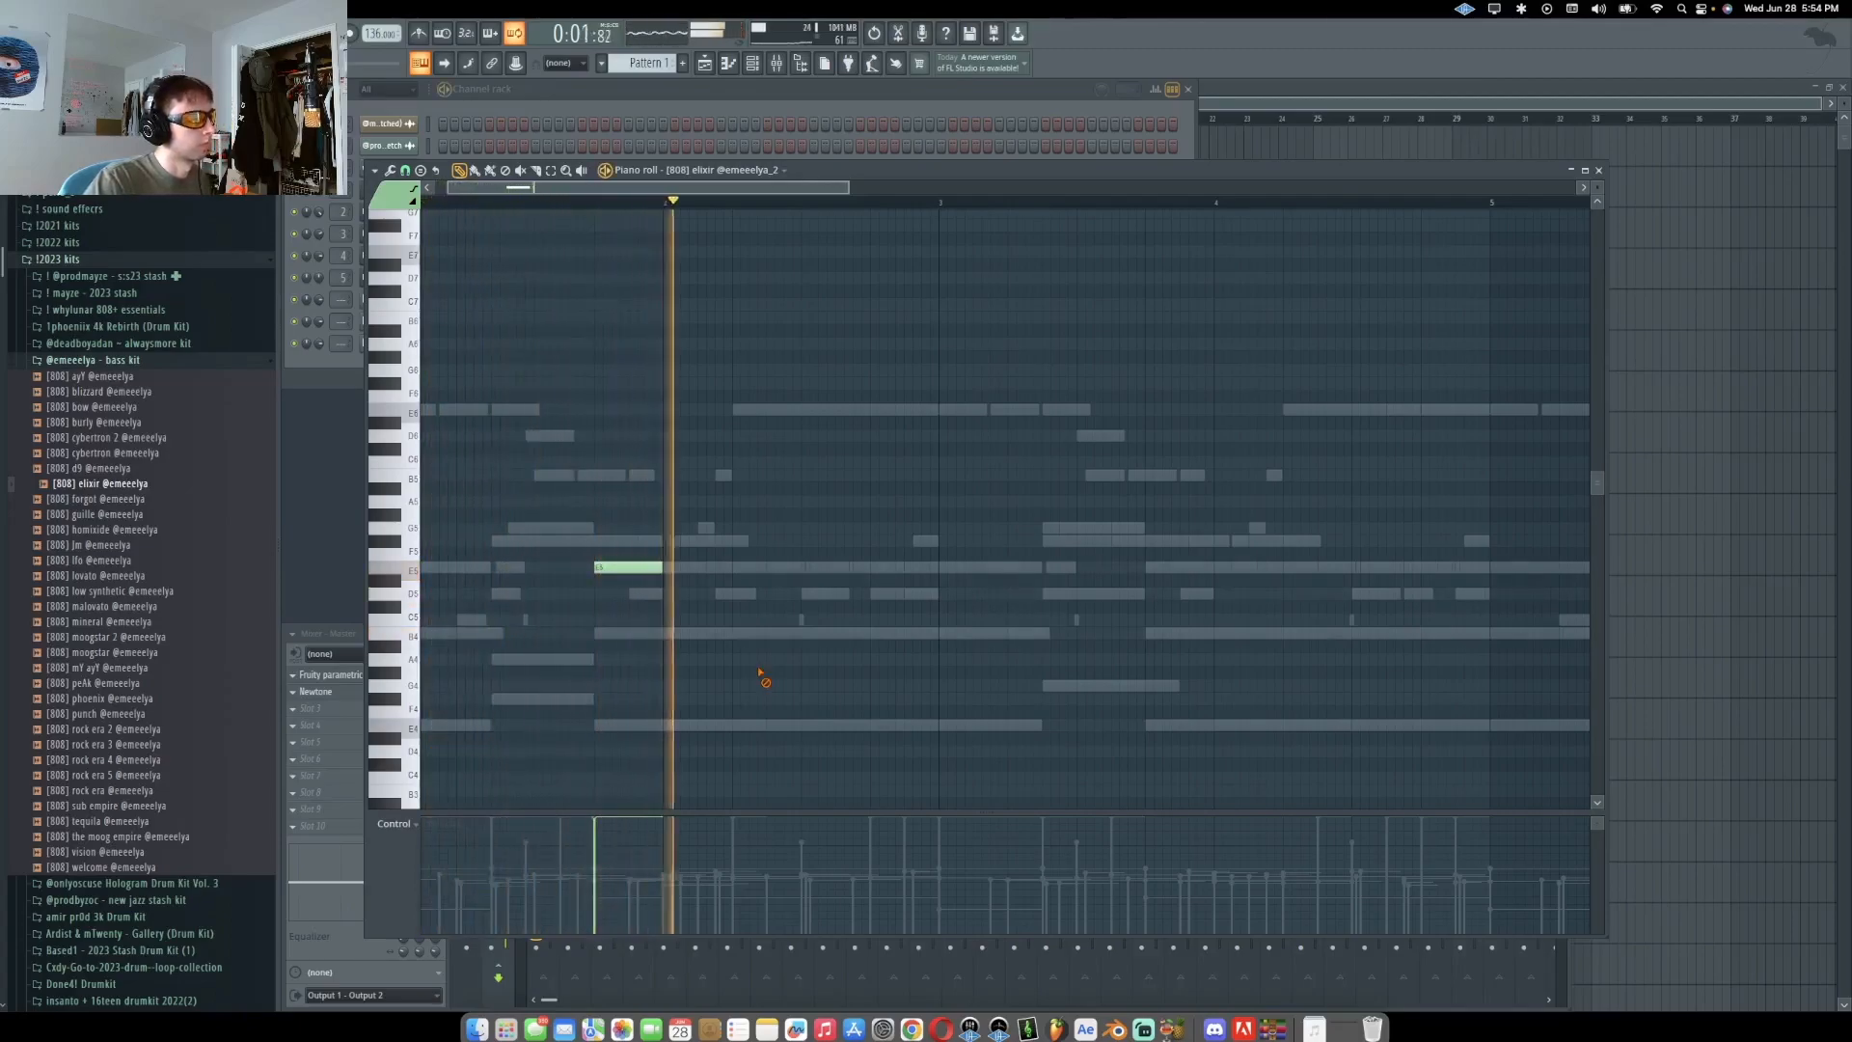
scroll(849, 434, down, 1)
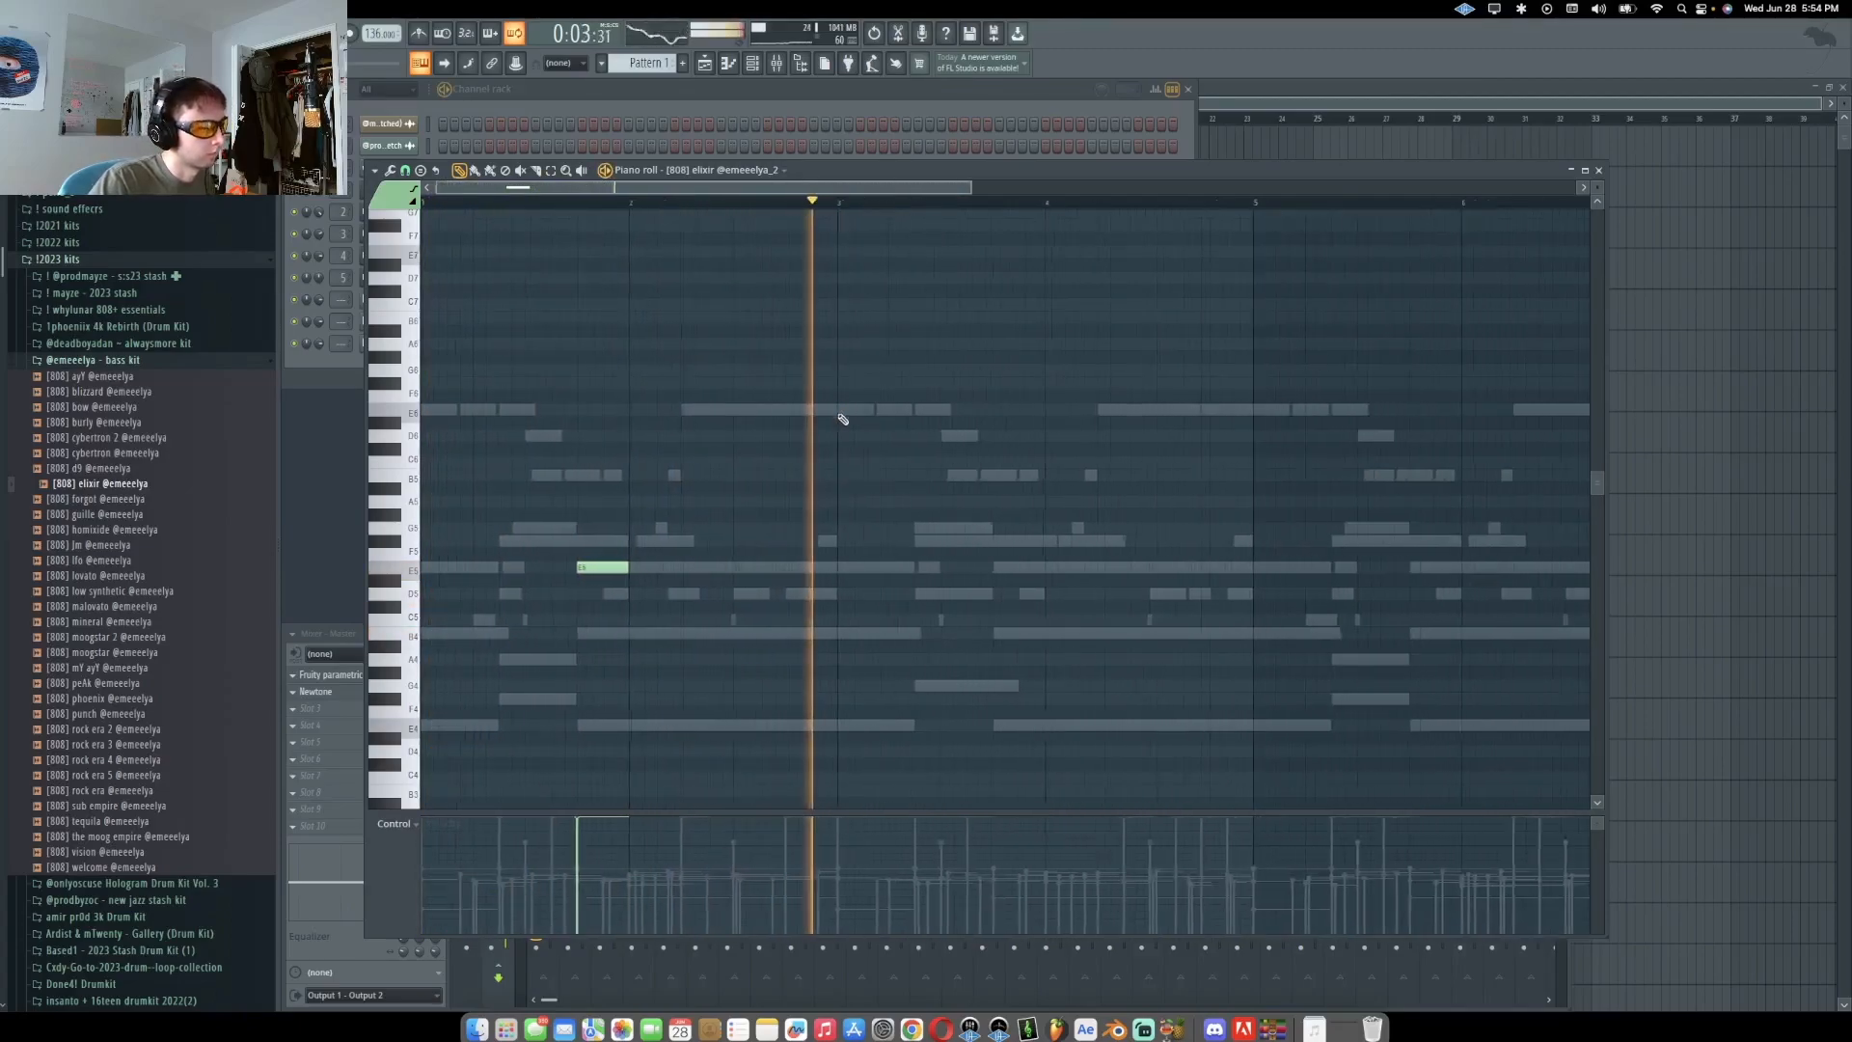
click(995, 571)
scroll(995, 571, down, 1)
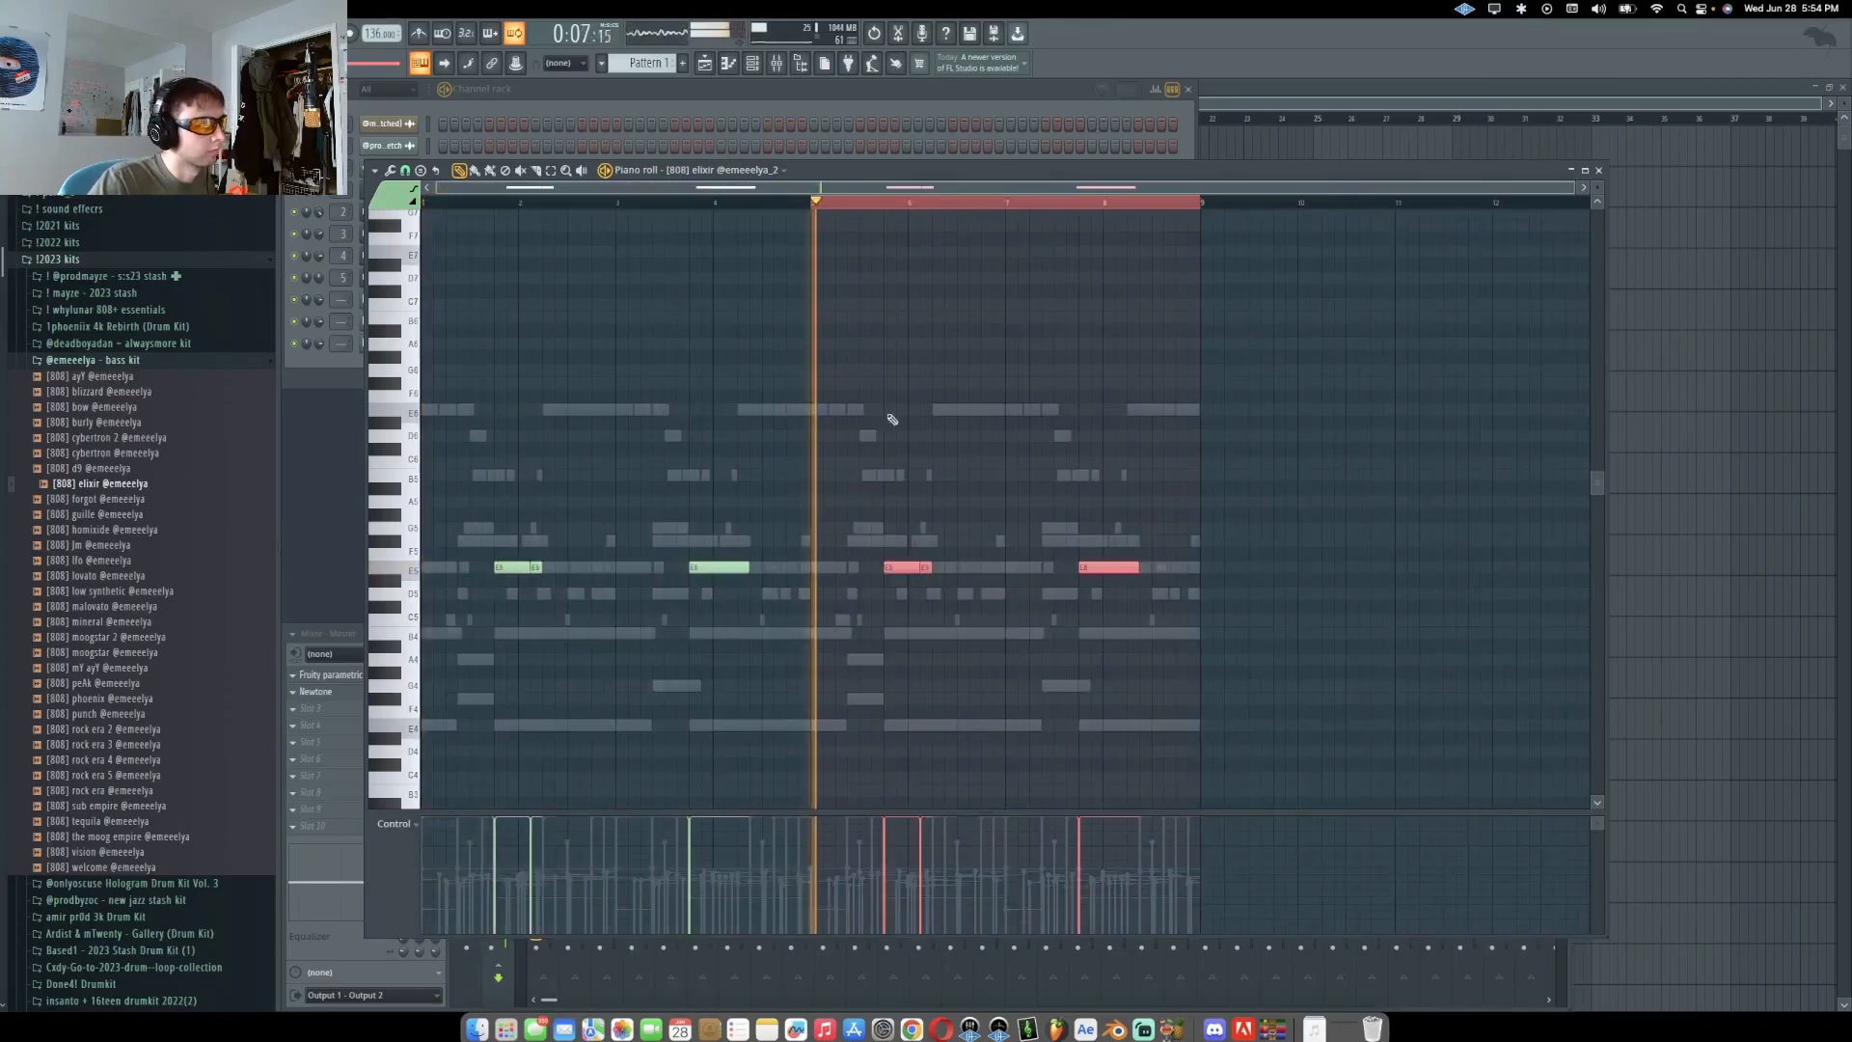
Select and copy all the 808 elixir notes and remove a stray high note
key(super+a)
key(super+c)
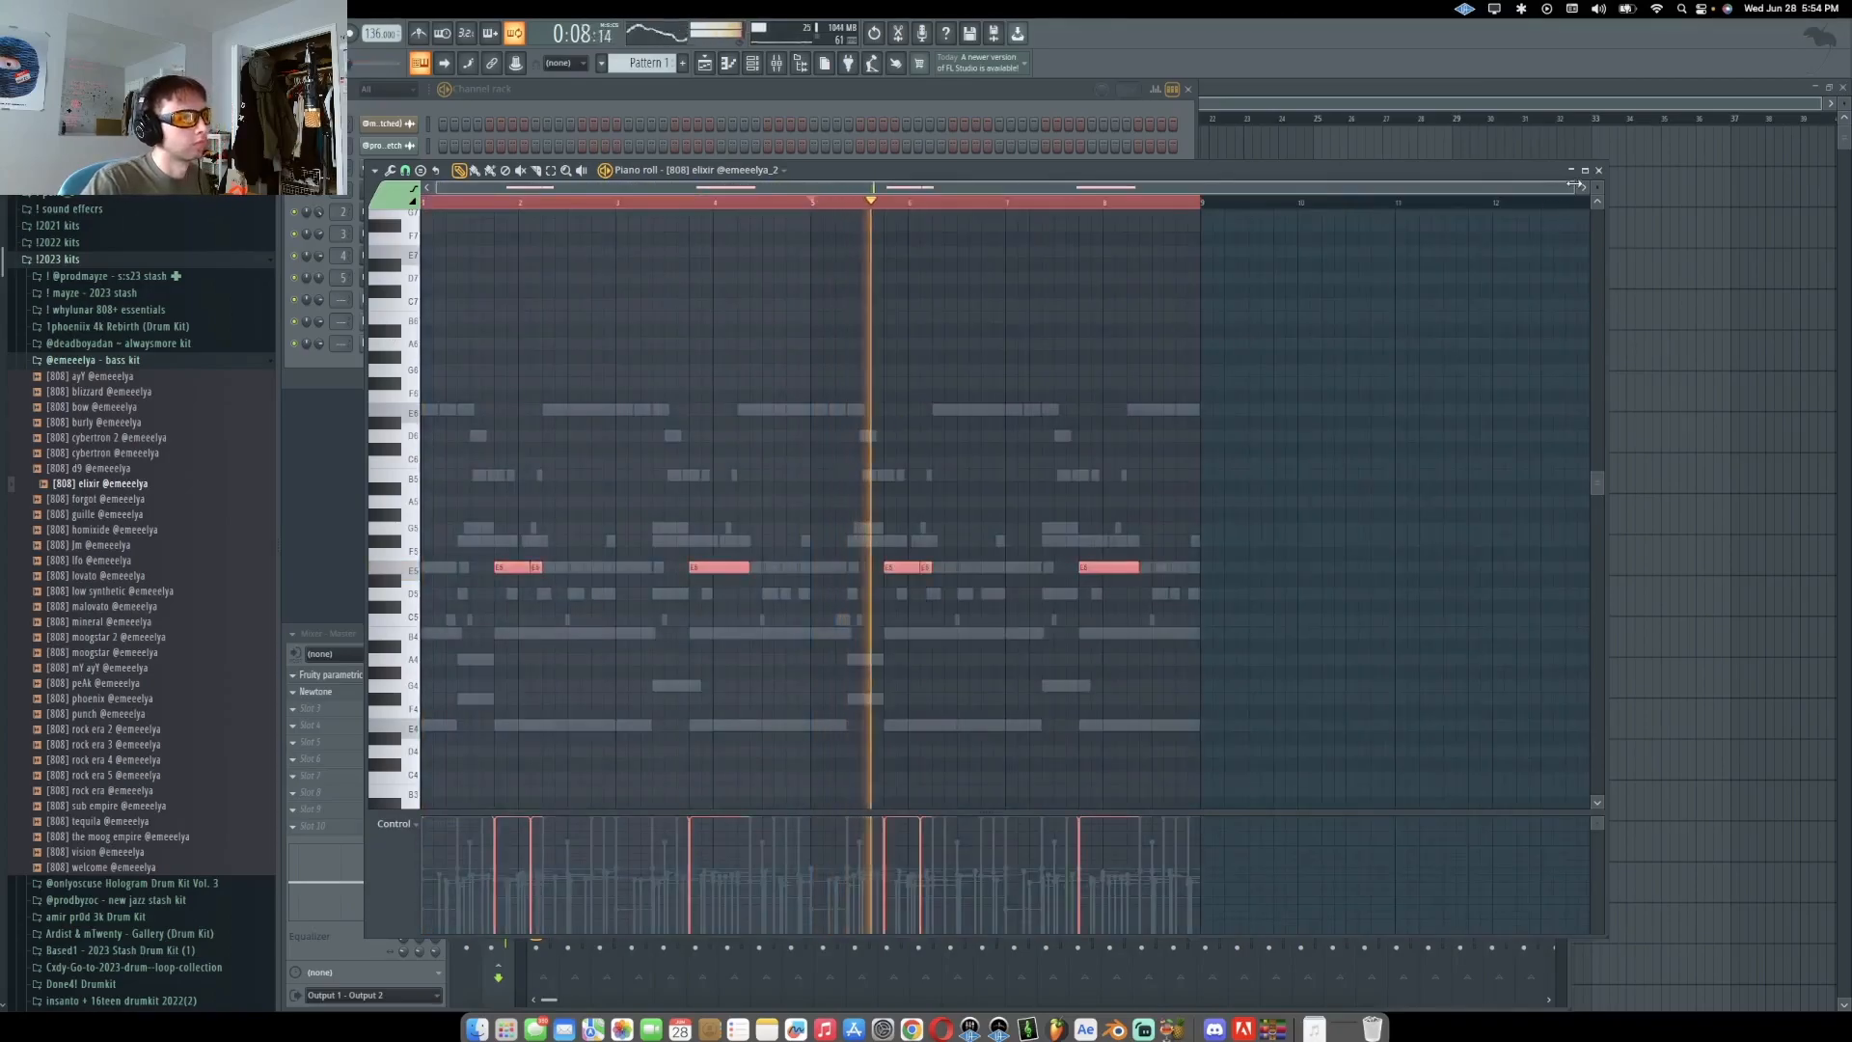
right_click(1188, 402)
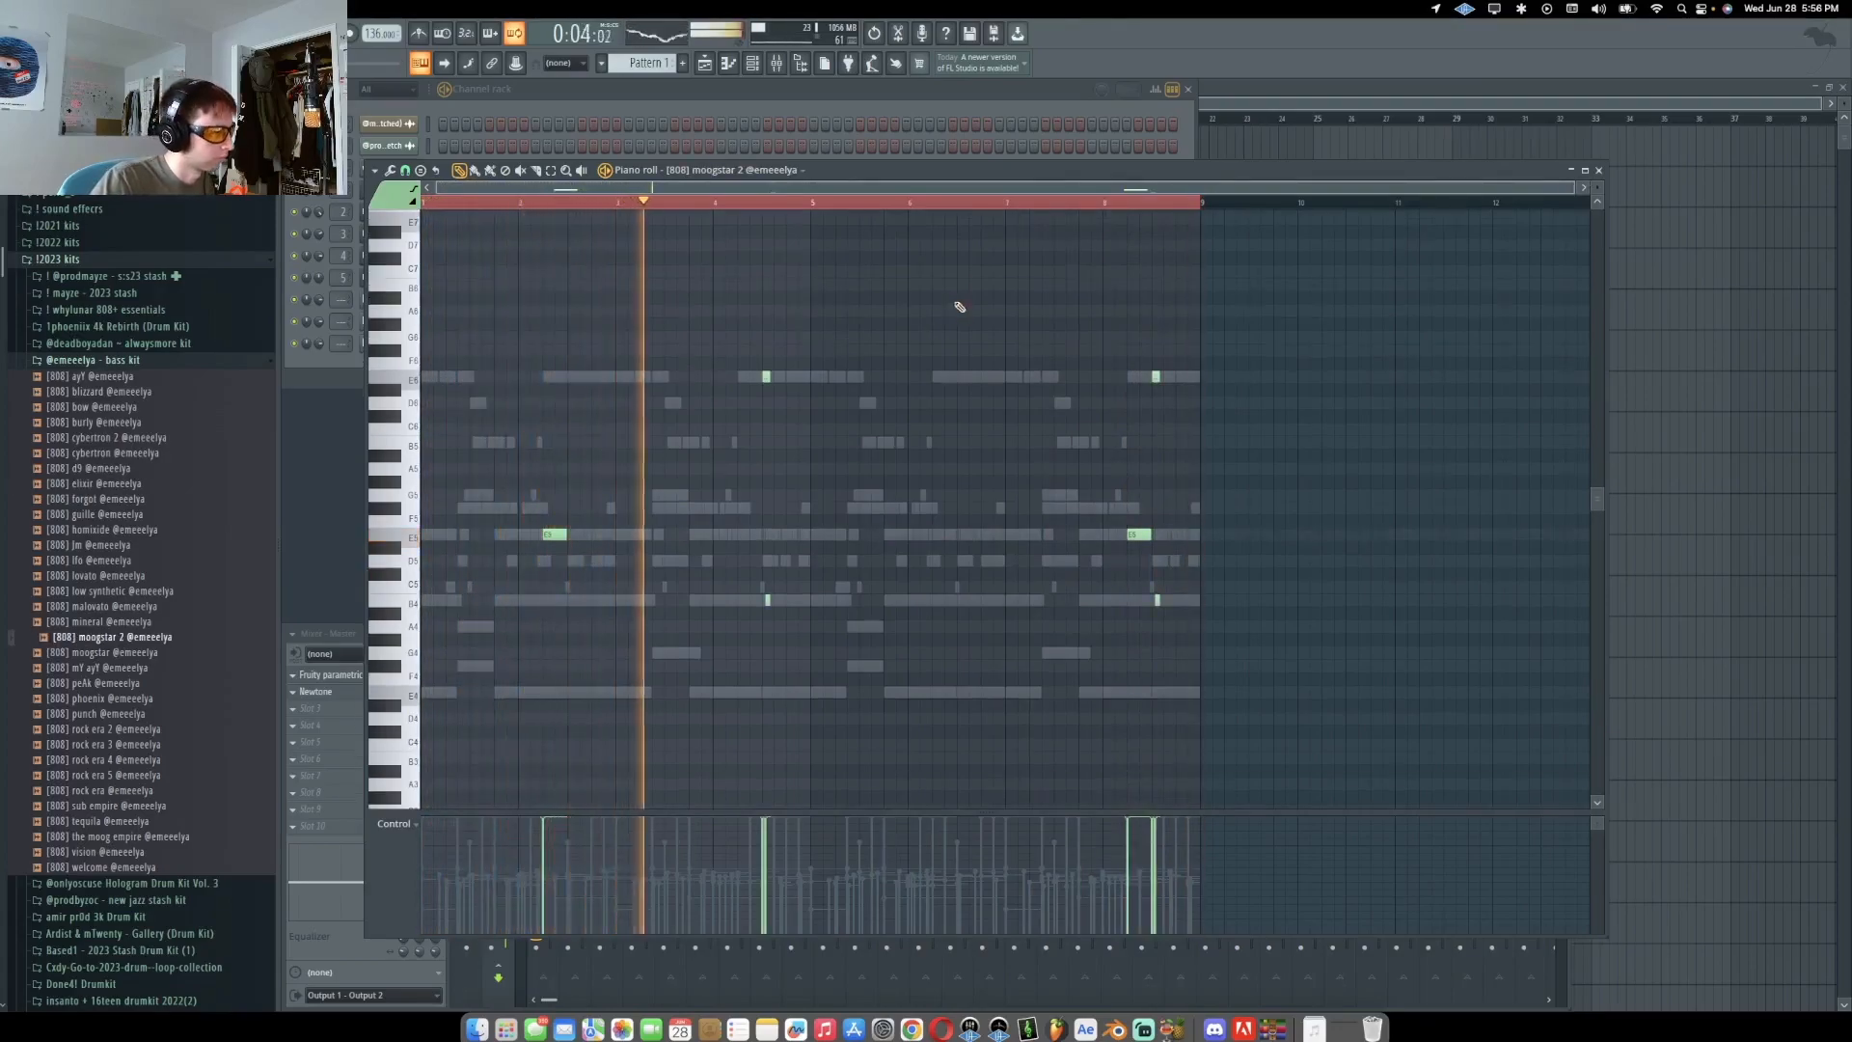
Delete a low note from the 808 moogstar 2 pattern
scroll(767, 536, up, 1)
scroll(769, 537, up, 3)
right_click(770, 600)
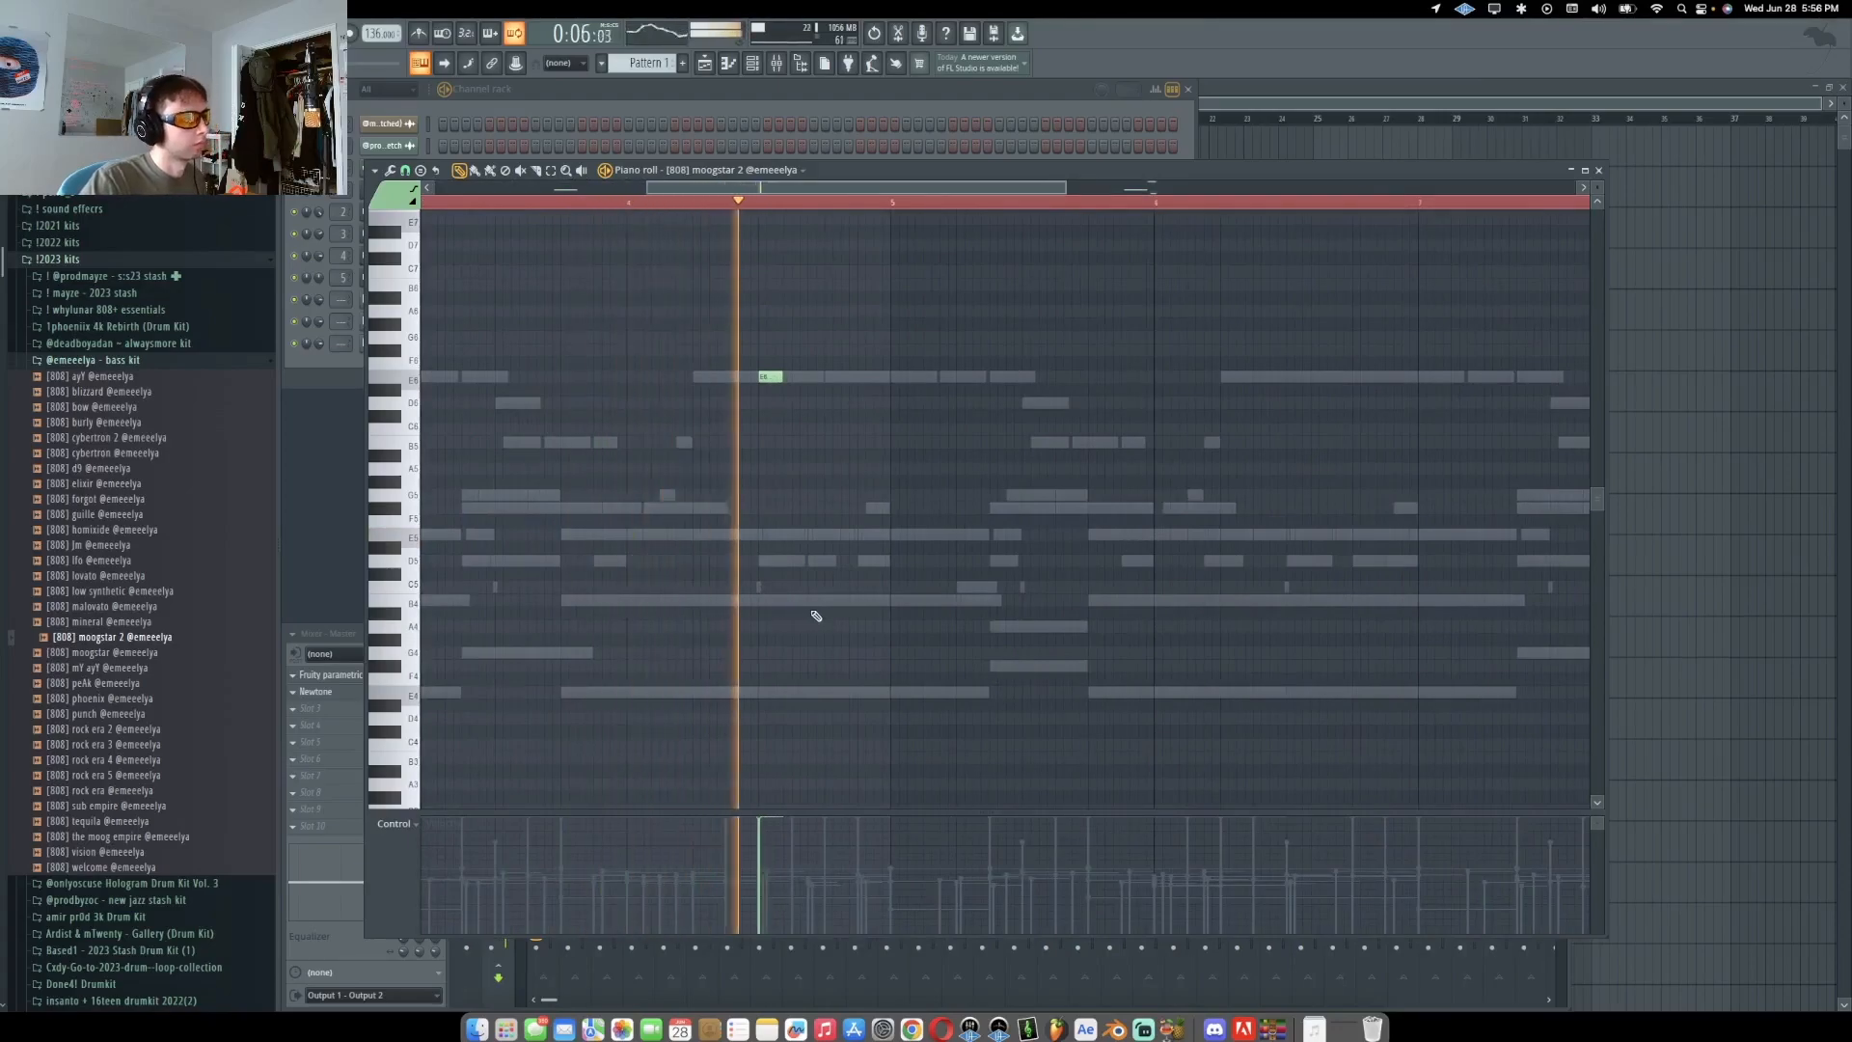
scroll(777, 414, down, 3)
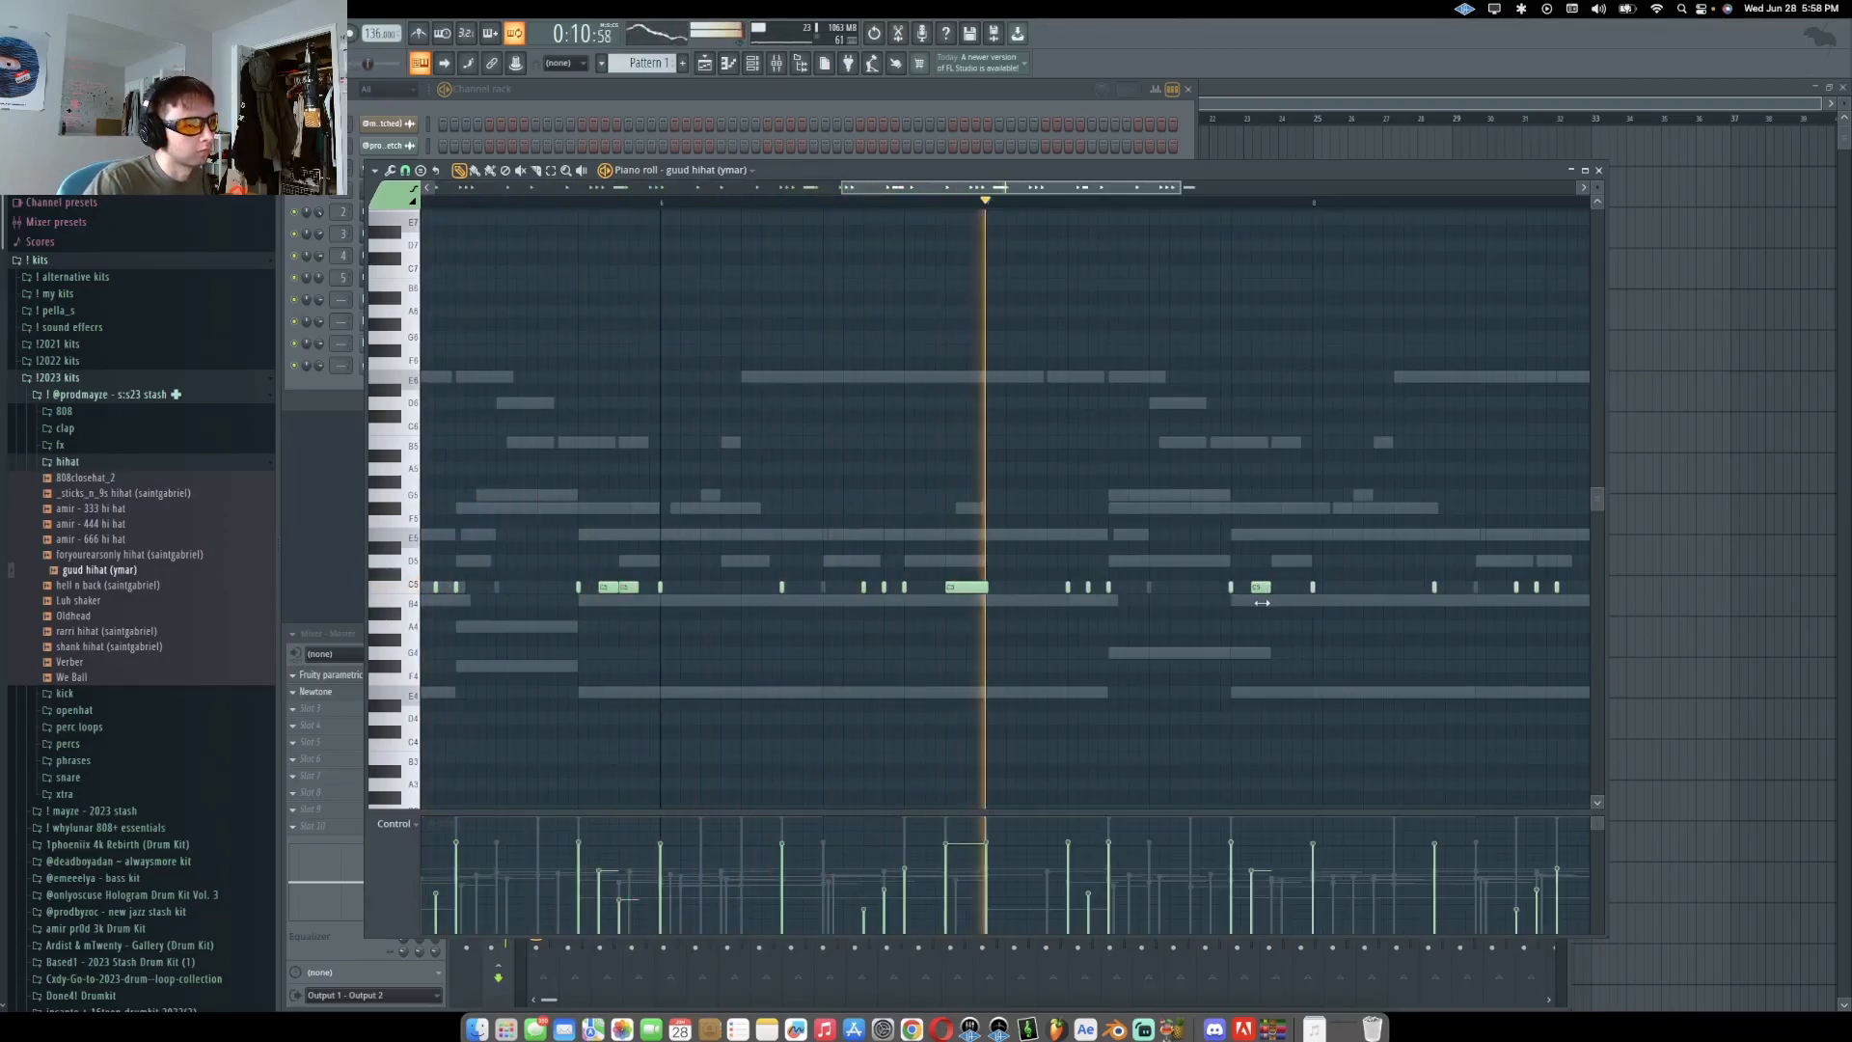
Lower the velocity of one note in the guud hihat pattern
click(1285, 897)
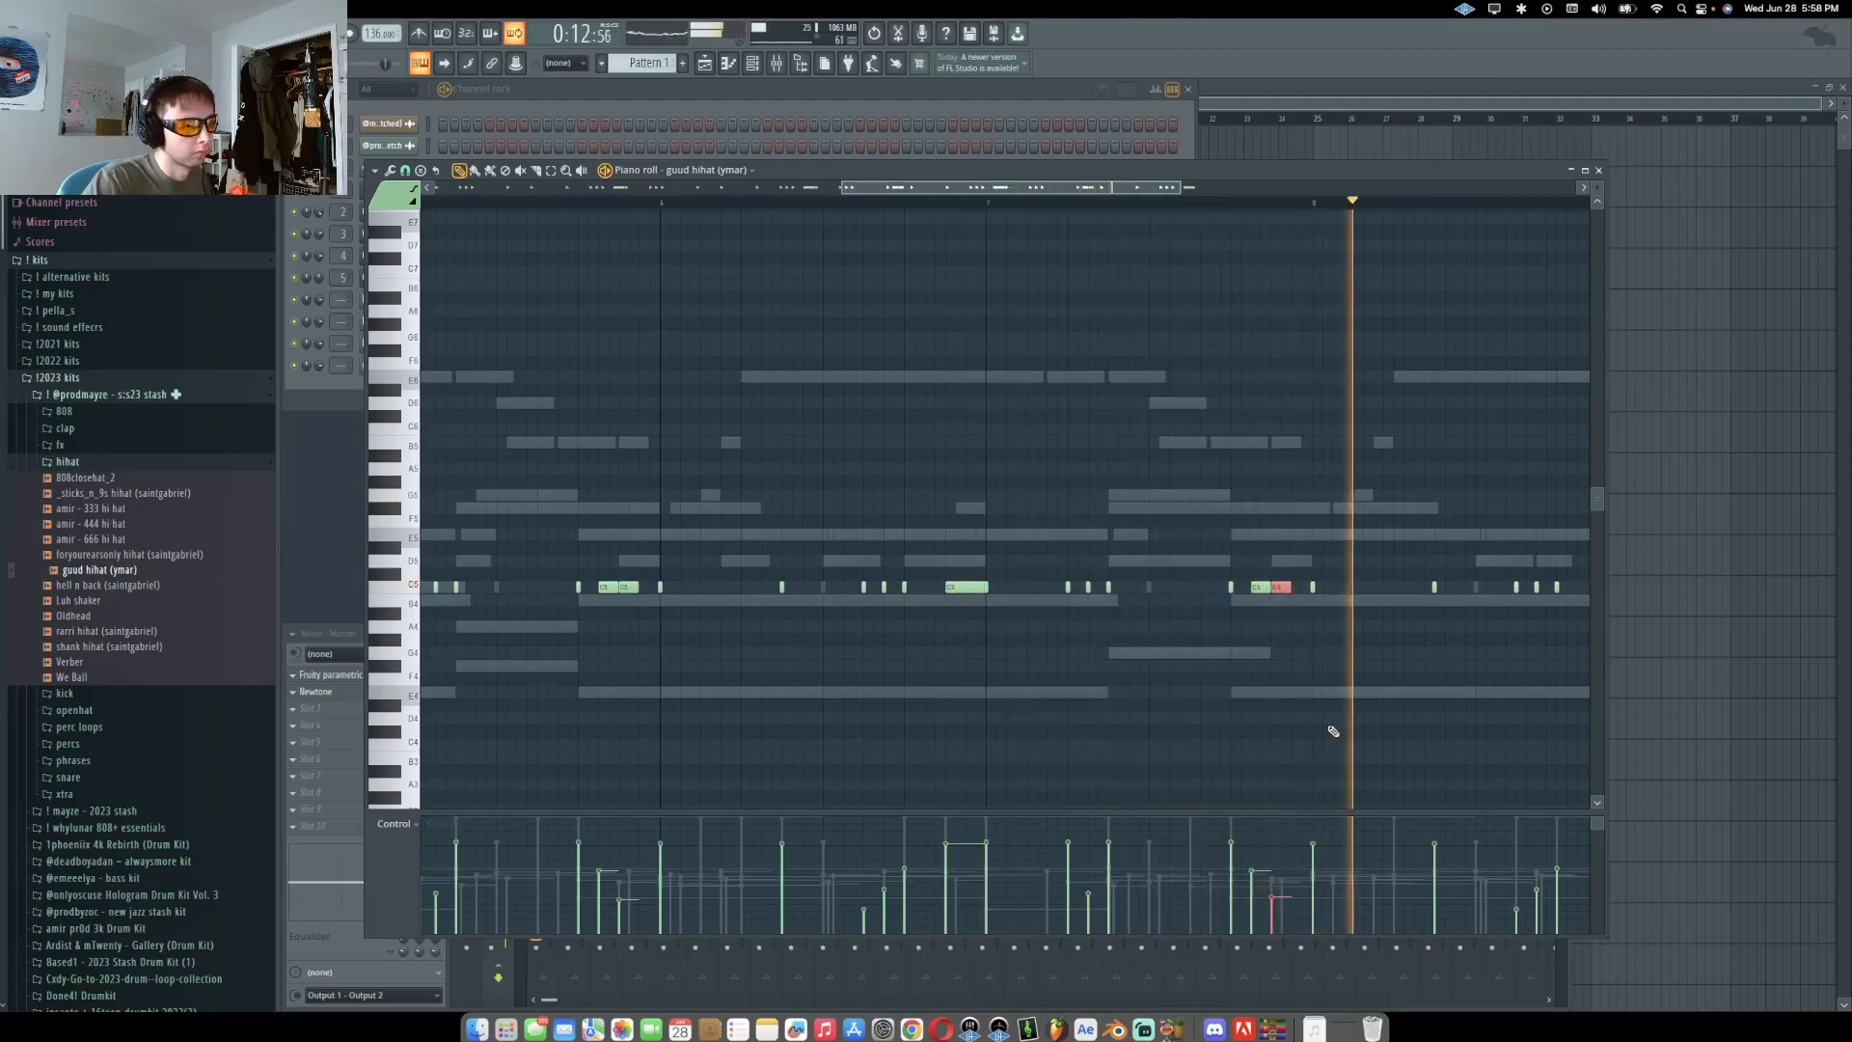
super+click(1330, 729)
scroll(1320, 718, down, 5)
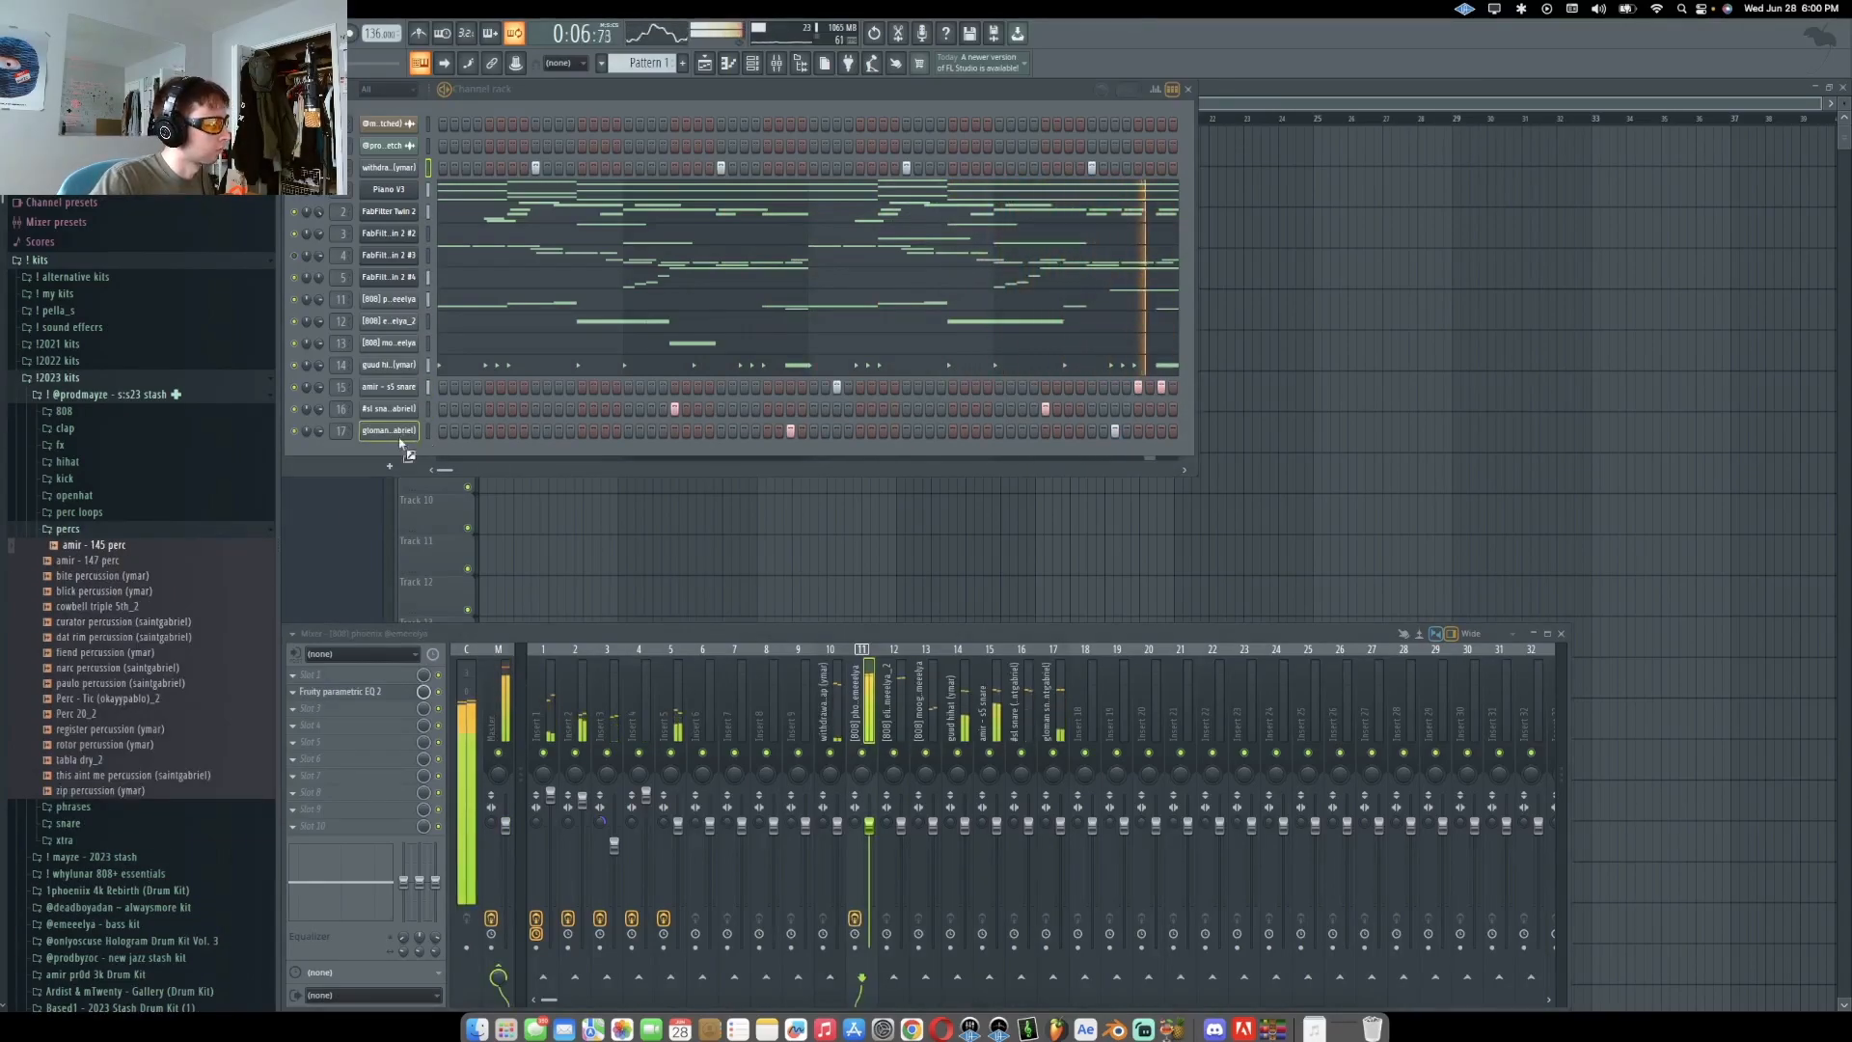
Add amir - 145 perc, blick, paulo, fiend and this aint me percussion samples to the channel rack
drag(408, 443, 410, 448)
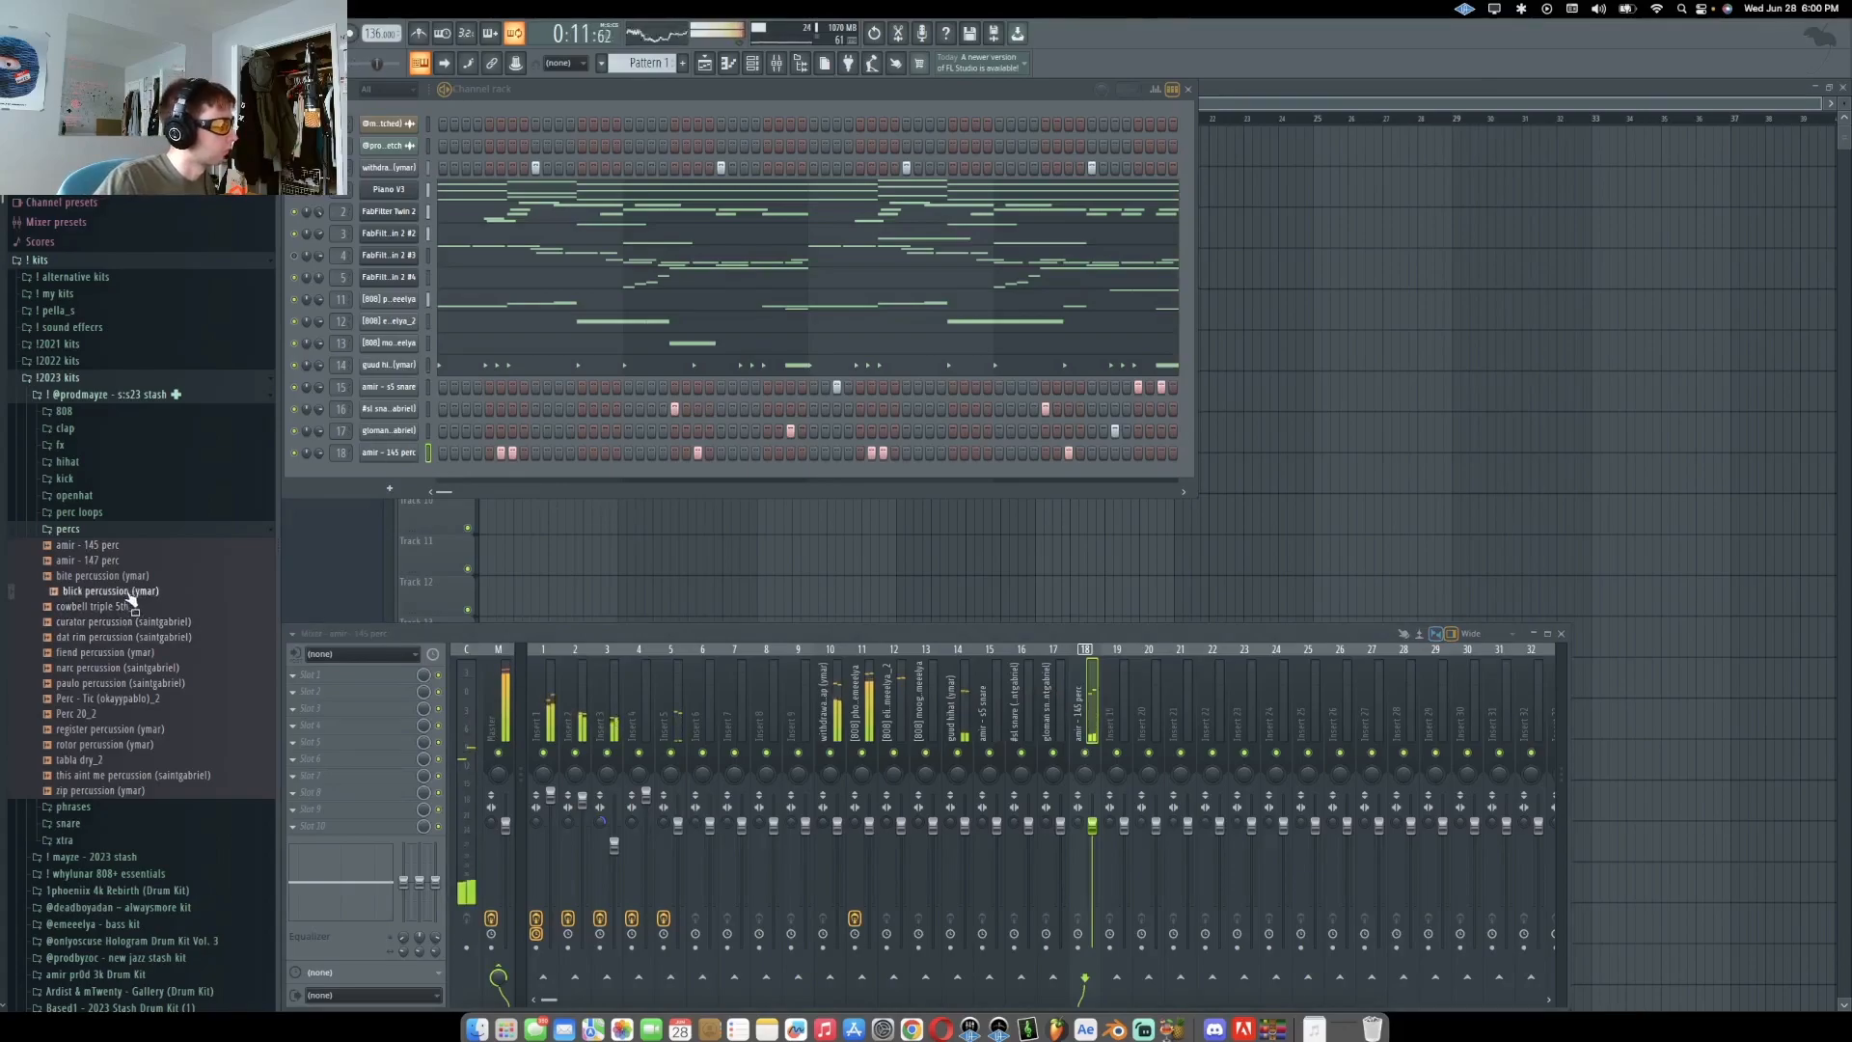
drag(382, 475, 457, 491)
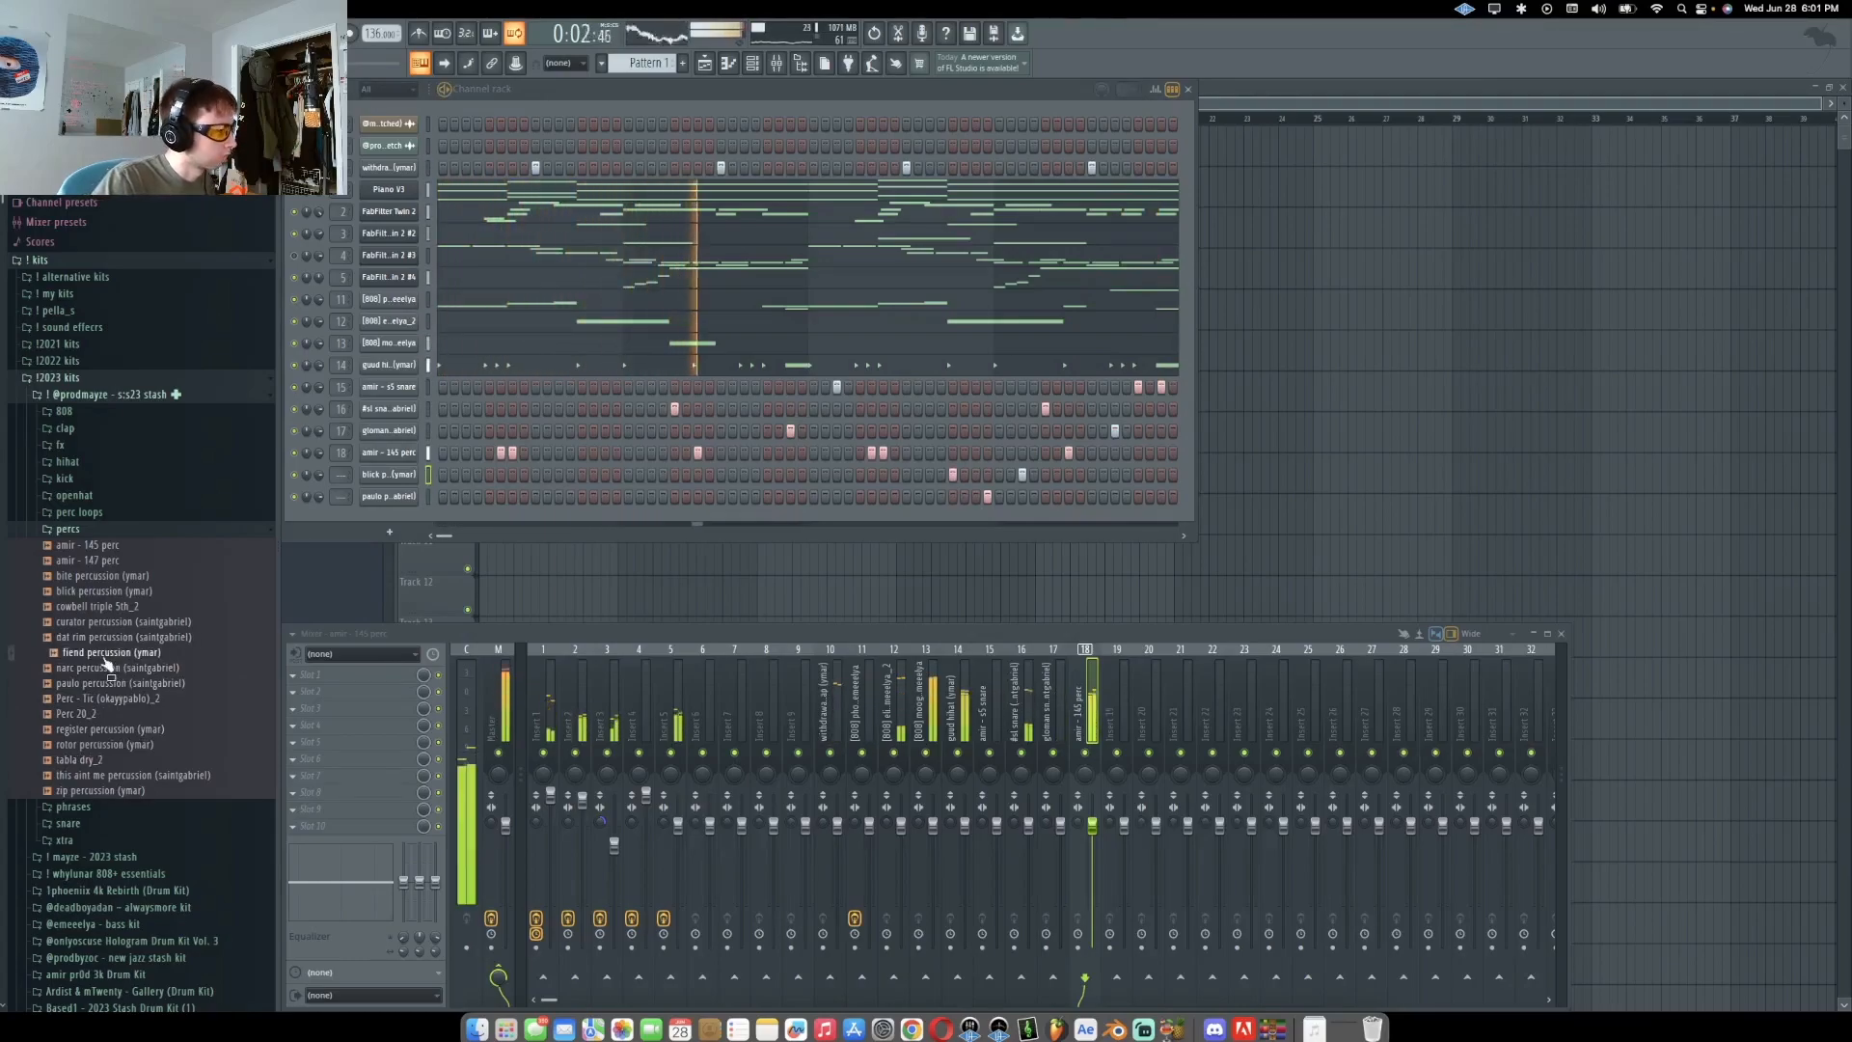
drag(396, 524, 399, 527)
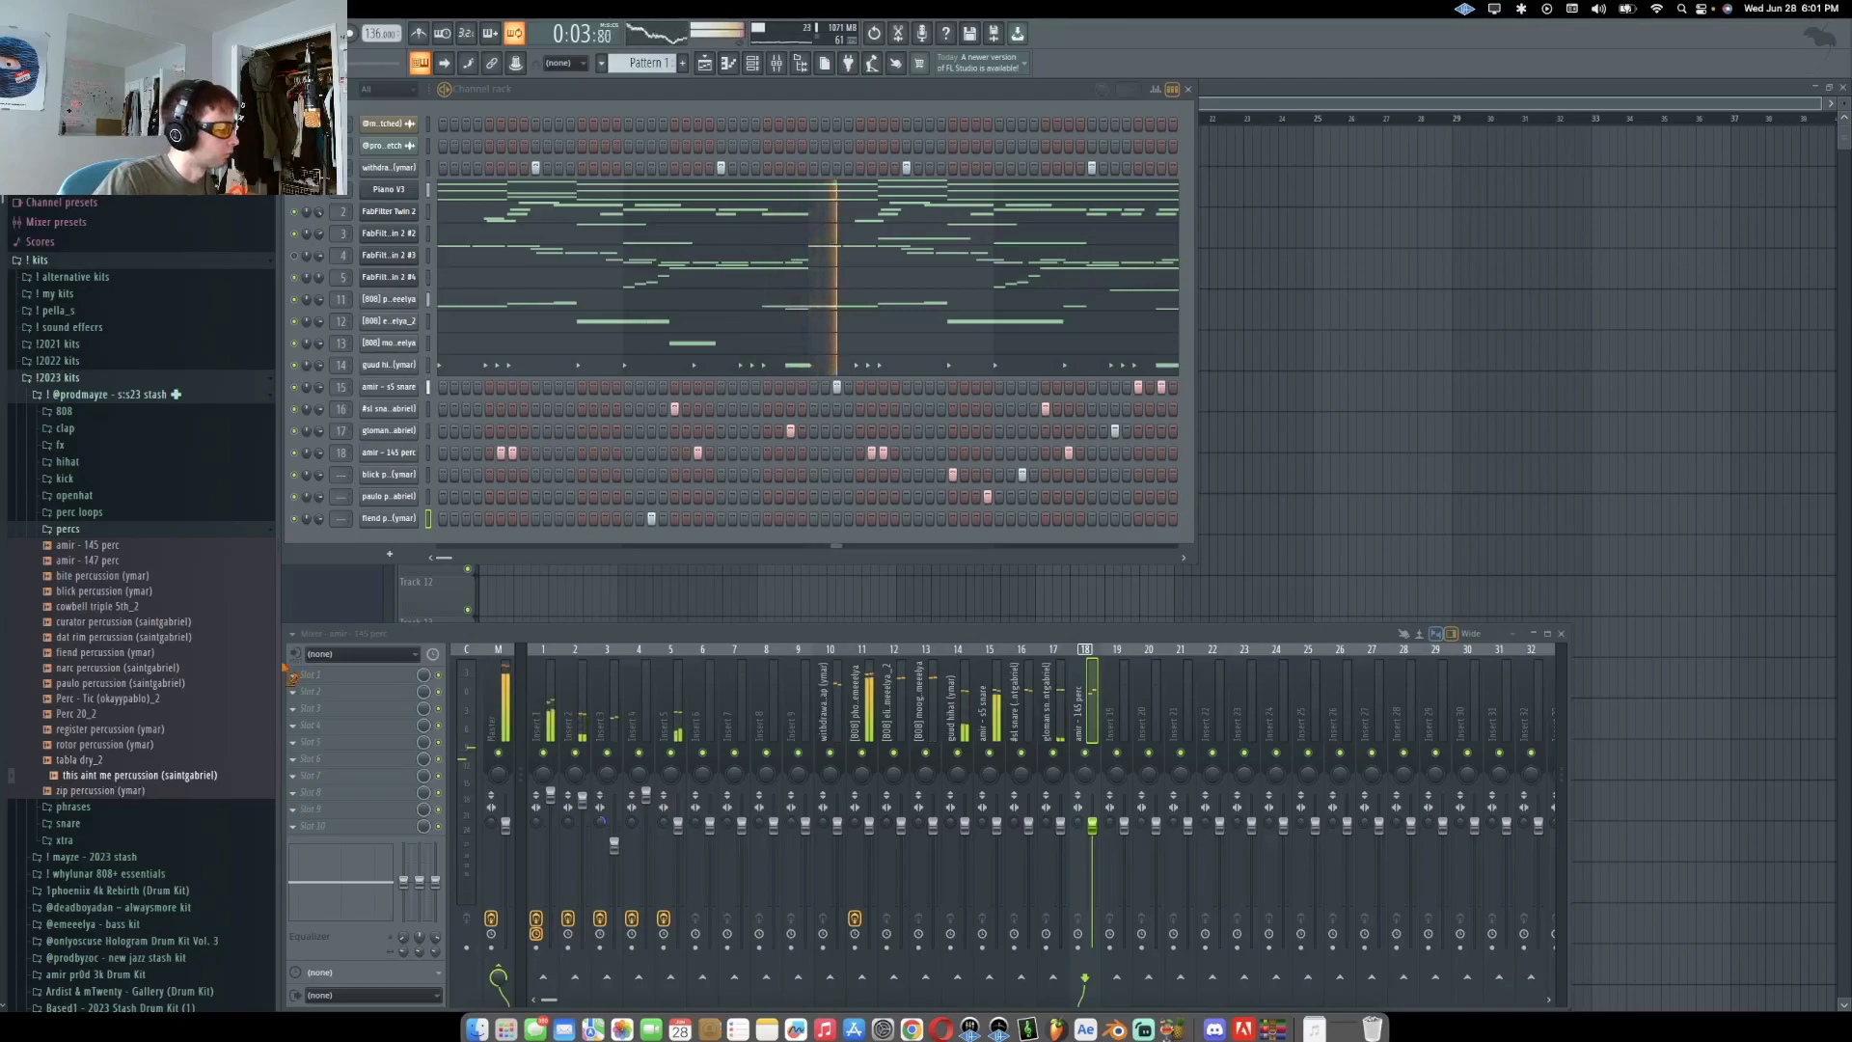
drag(394, 538, 395, 539)
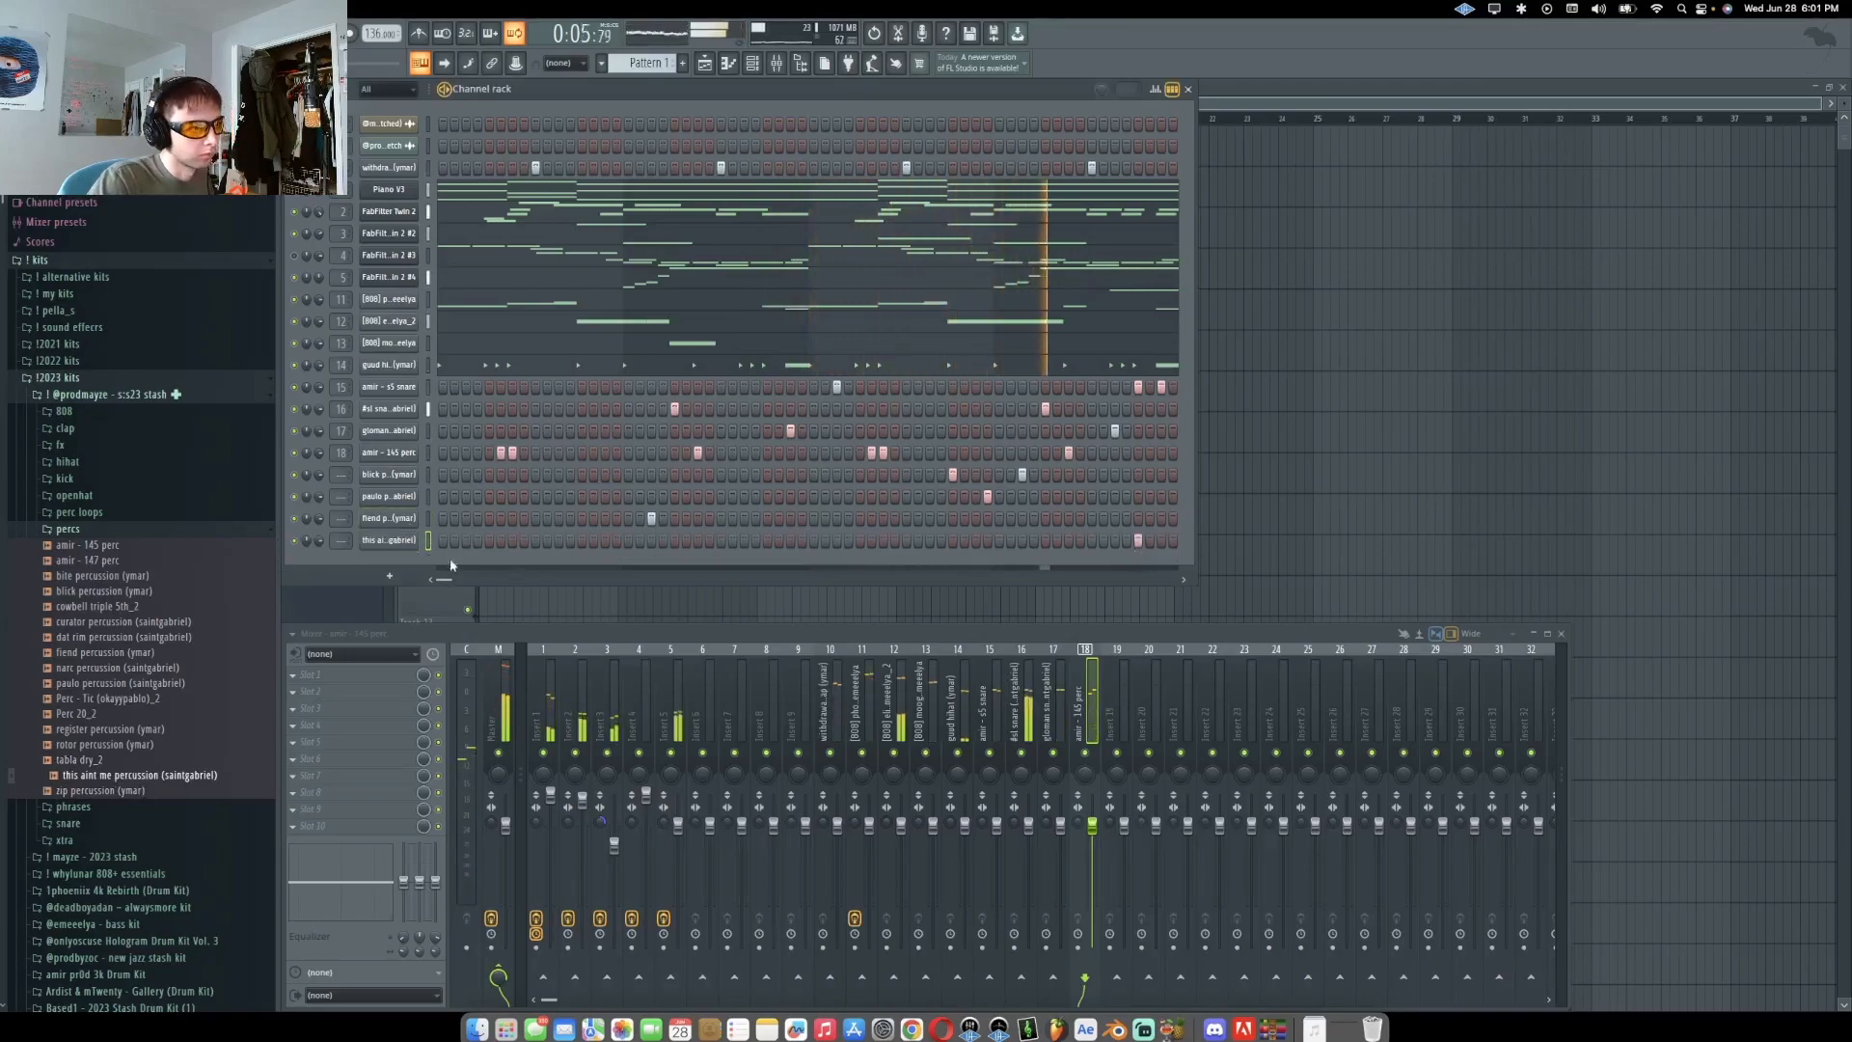
click(394, 542)
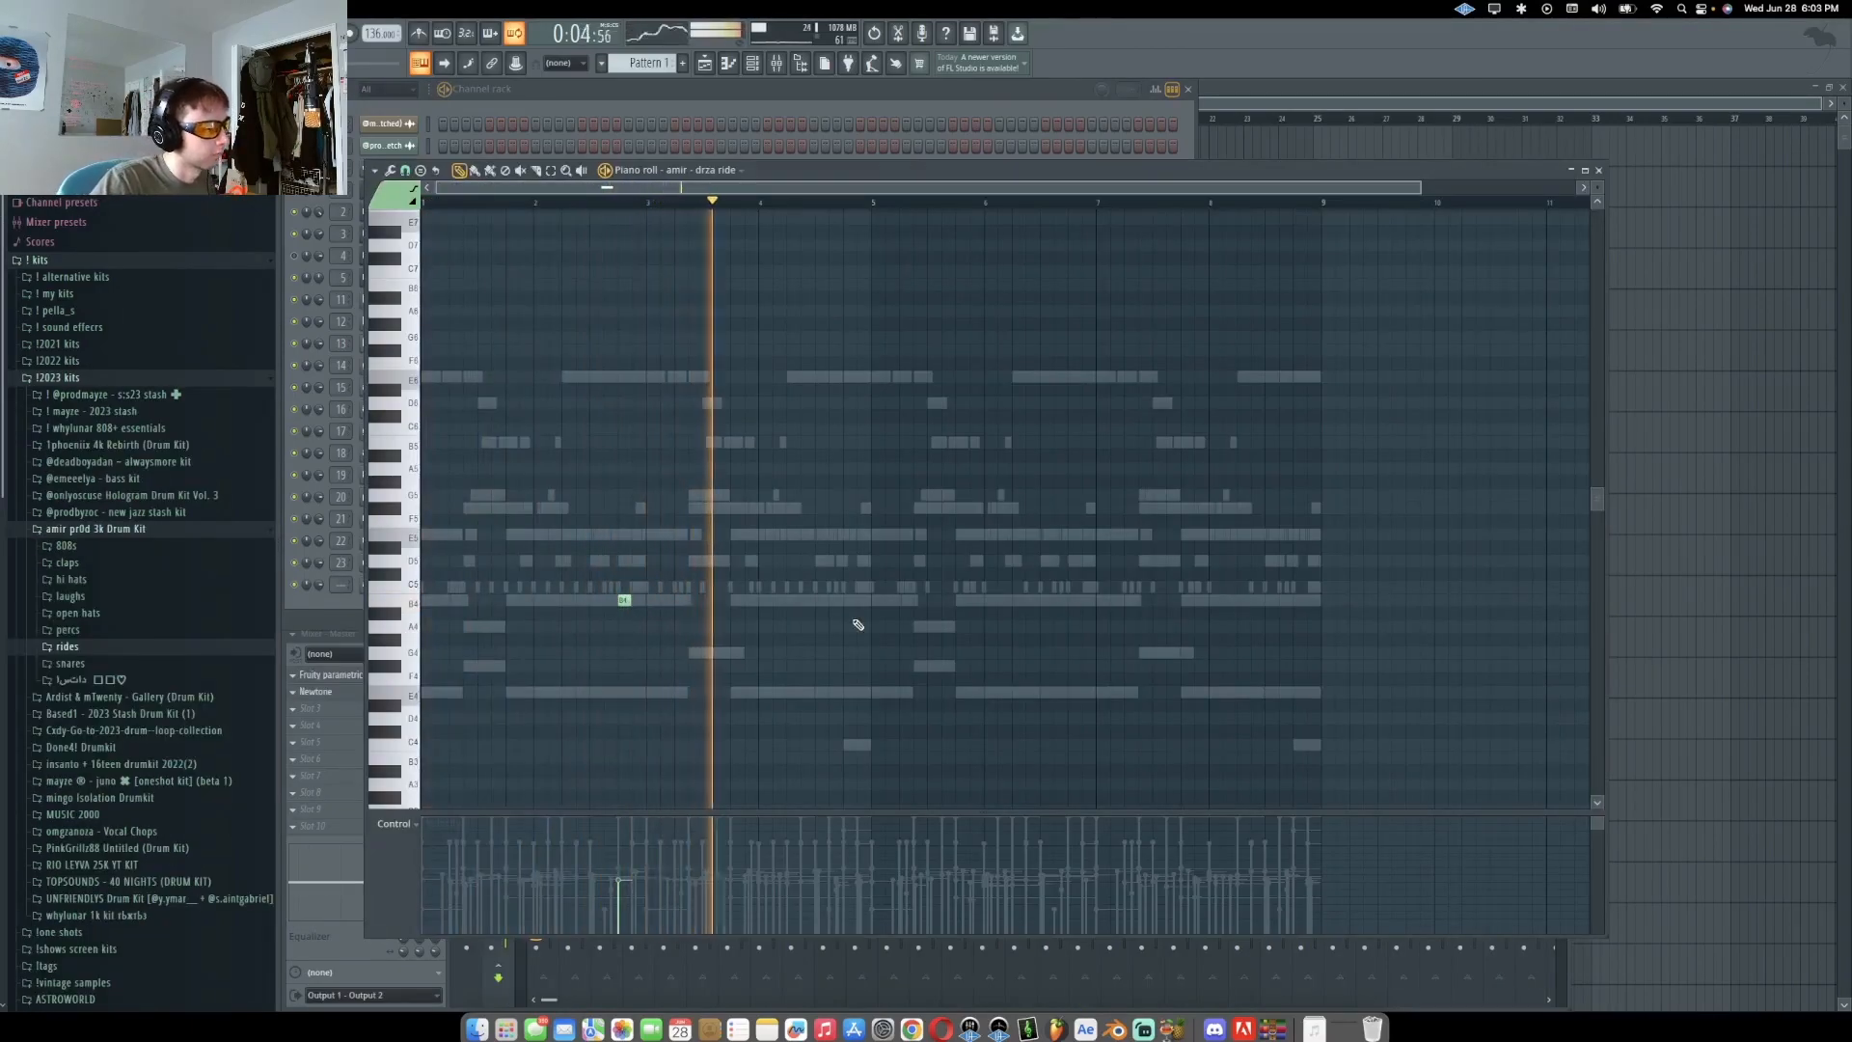
Place a note in the amir - drza ride pattern
click(1072, 601)
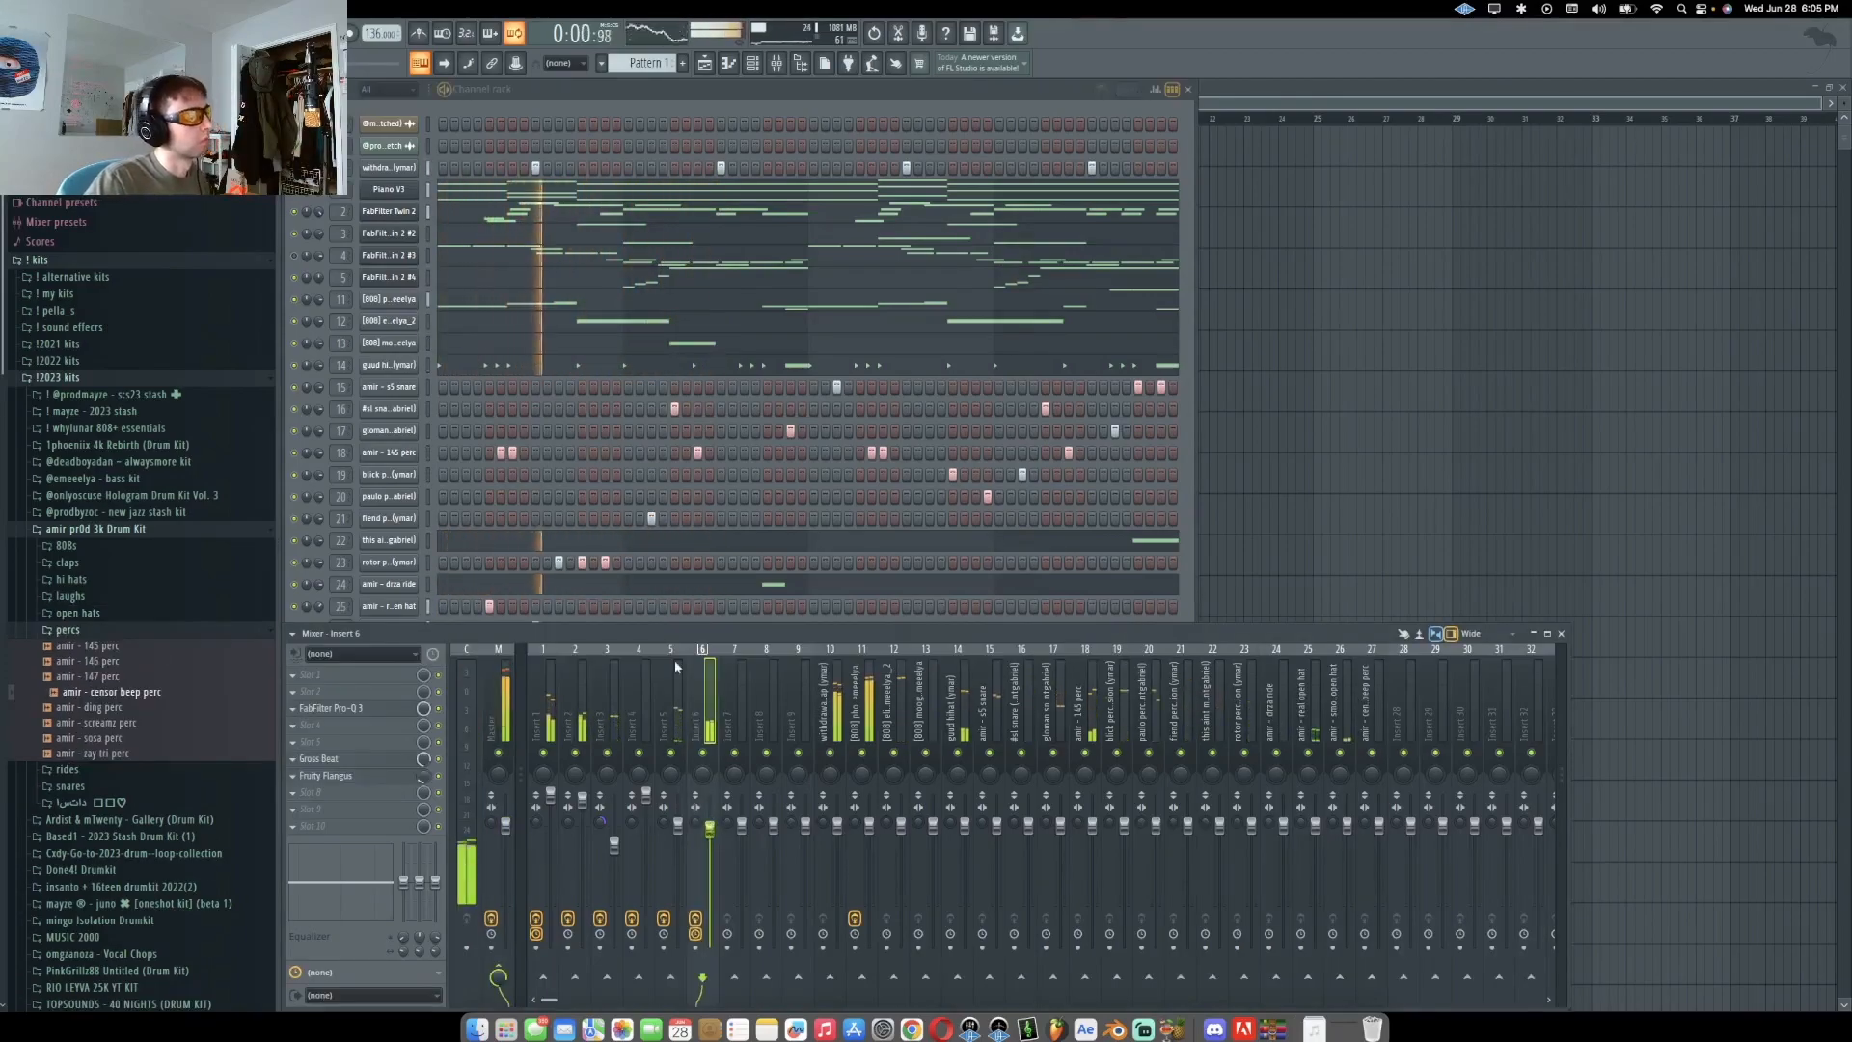
Load the amir - censor beep perc sample as a new channel and review its envelope settings
click(571, 619)
click(381, 651)
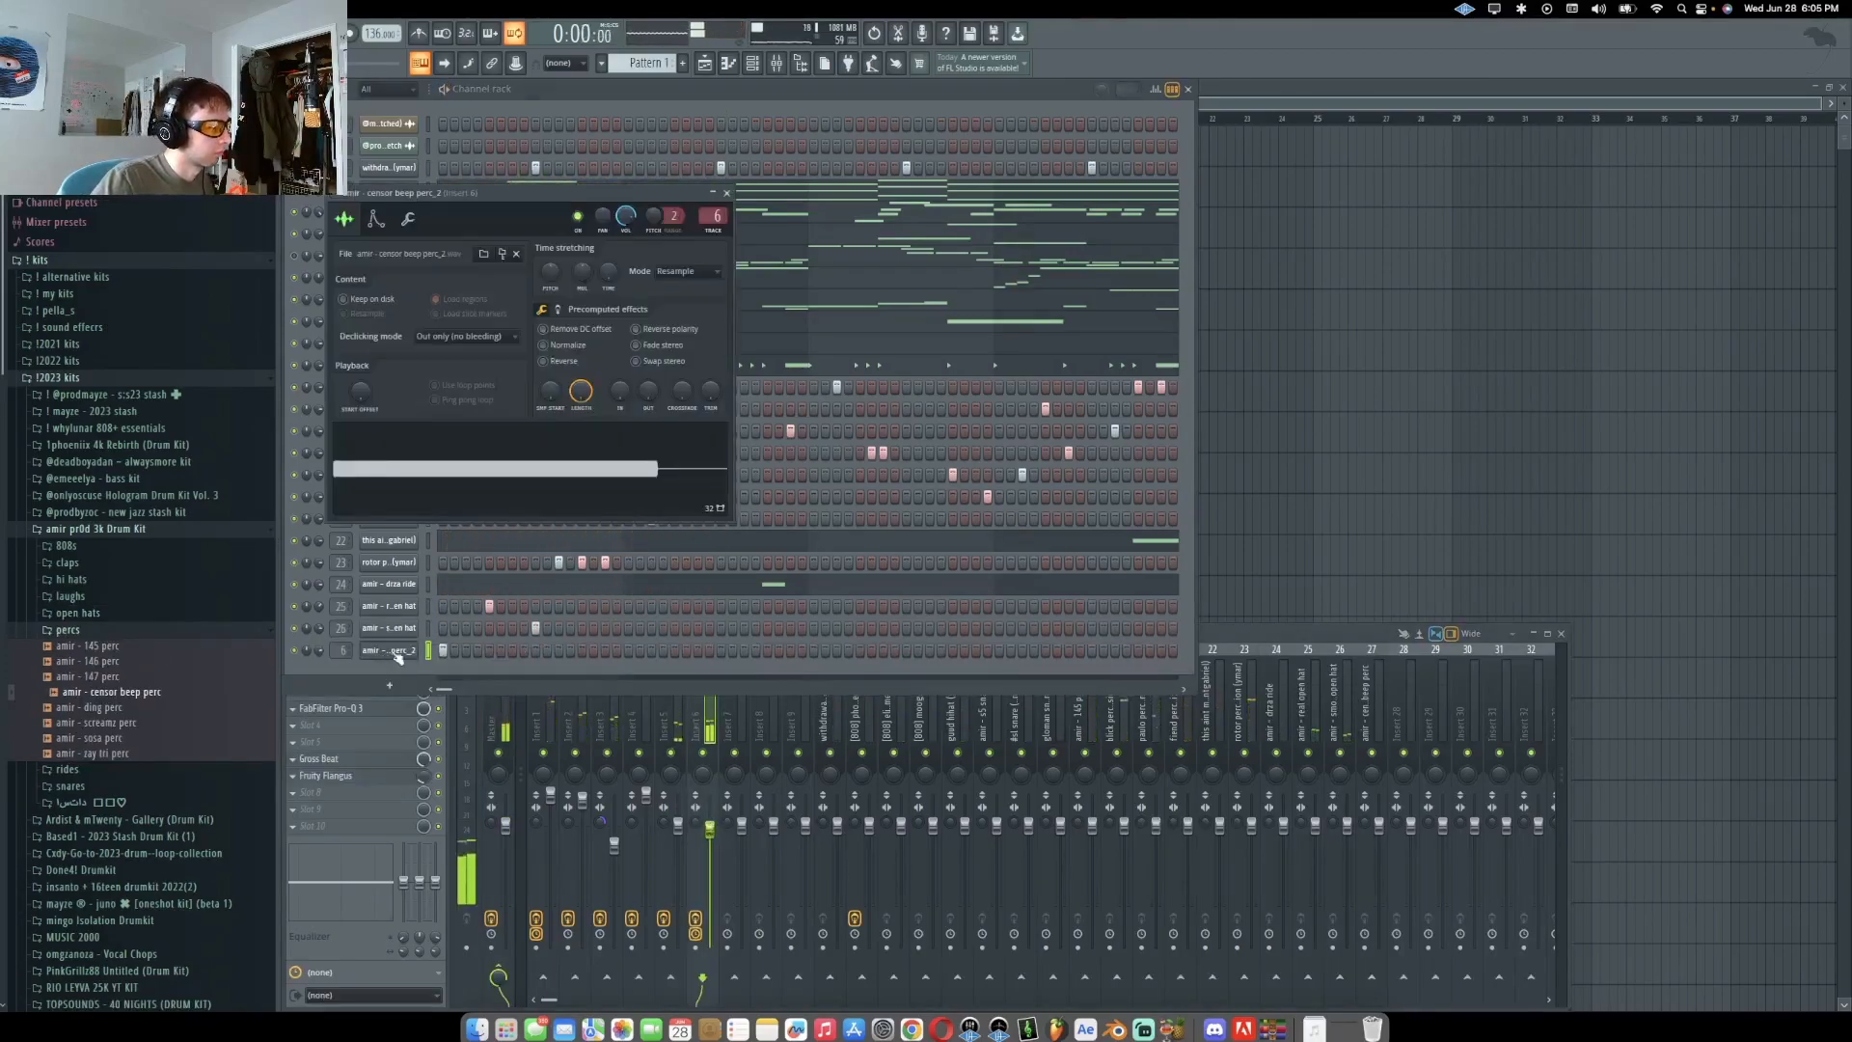
click(377, 219)
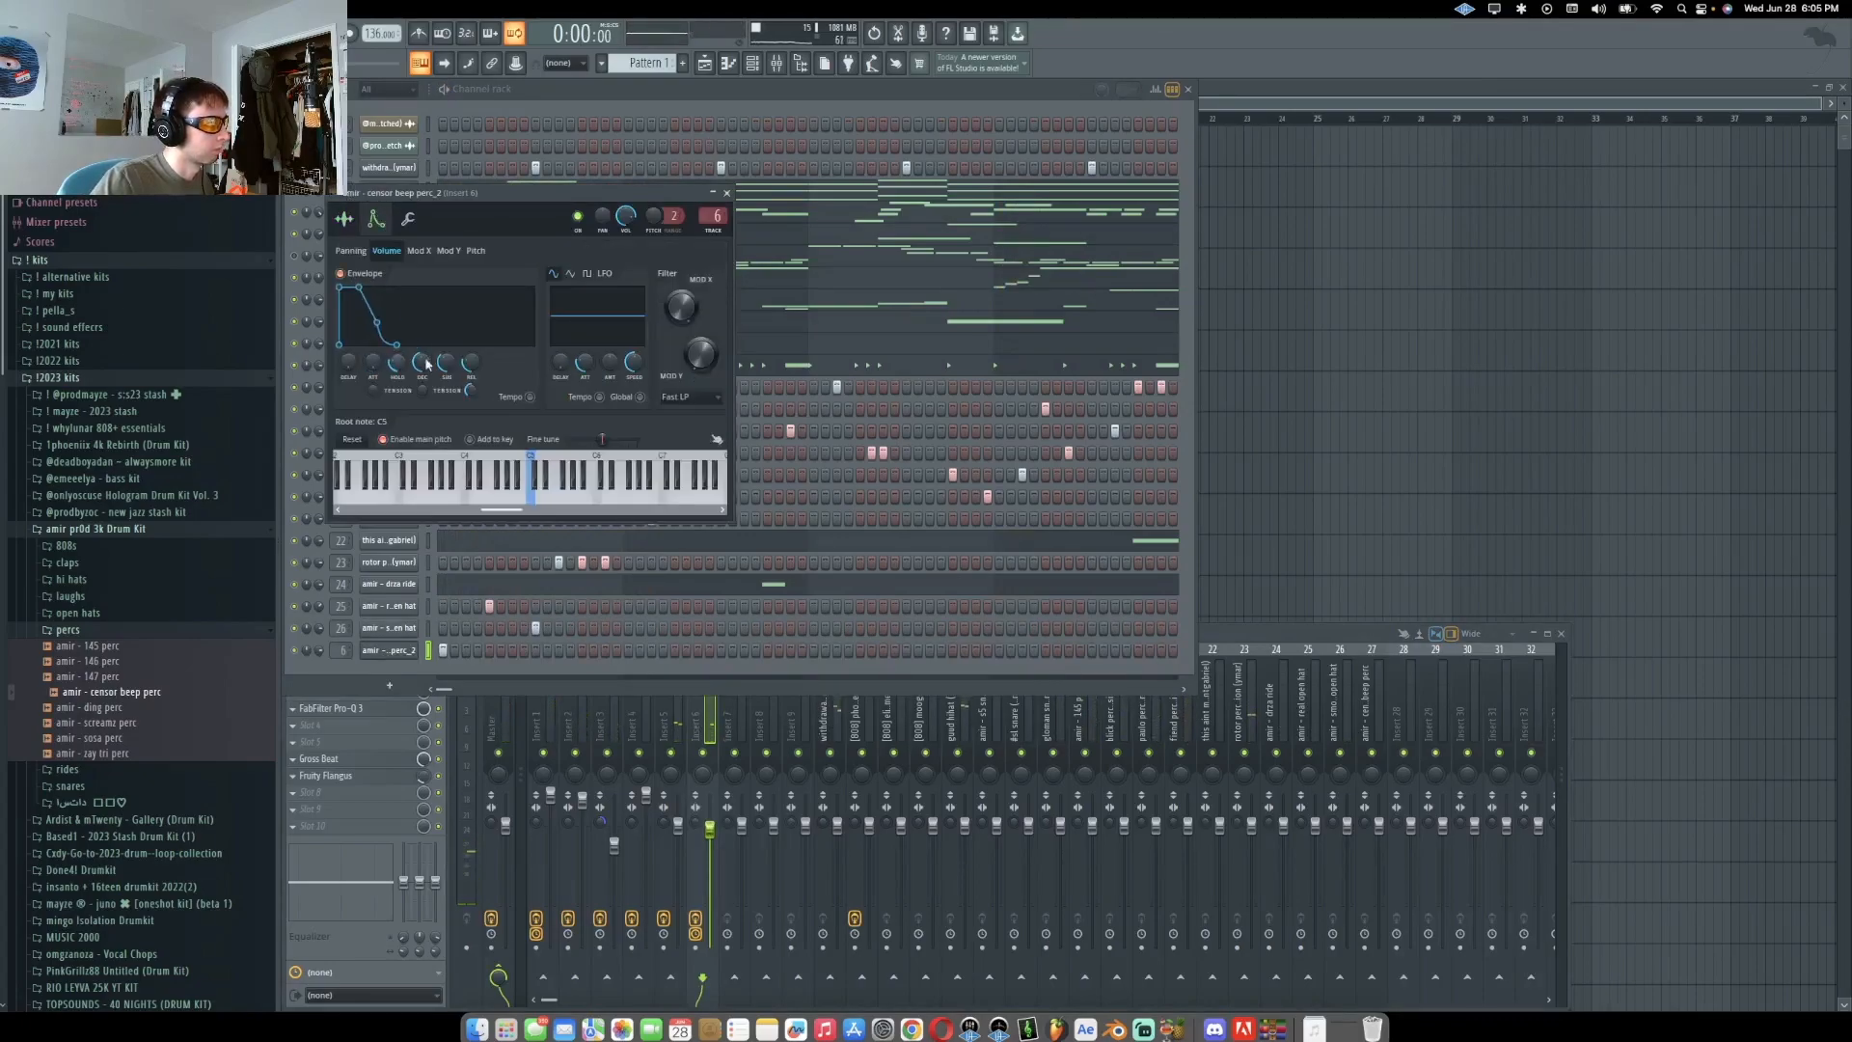
click(729, 193)
click(729, 65)
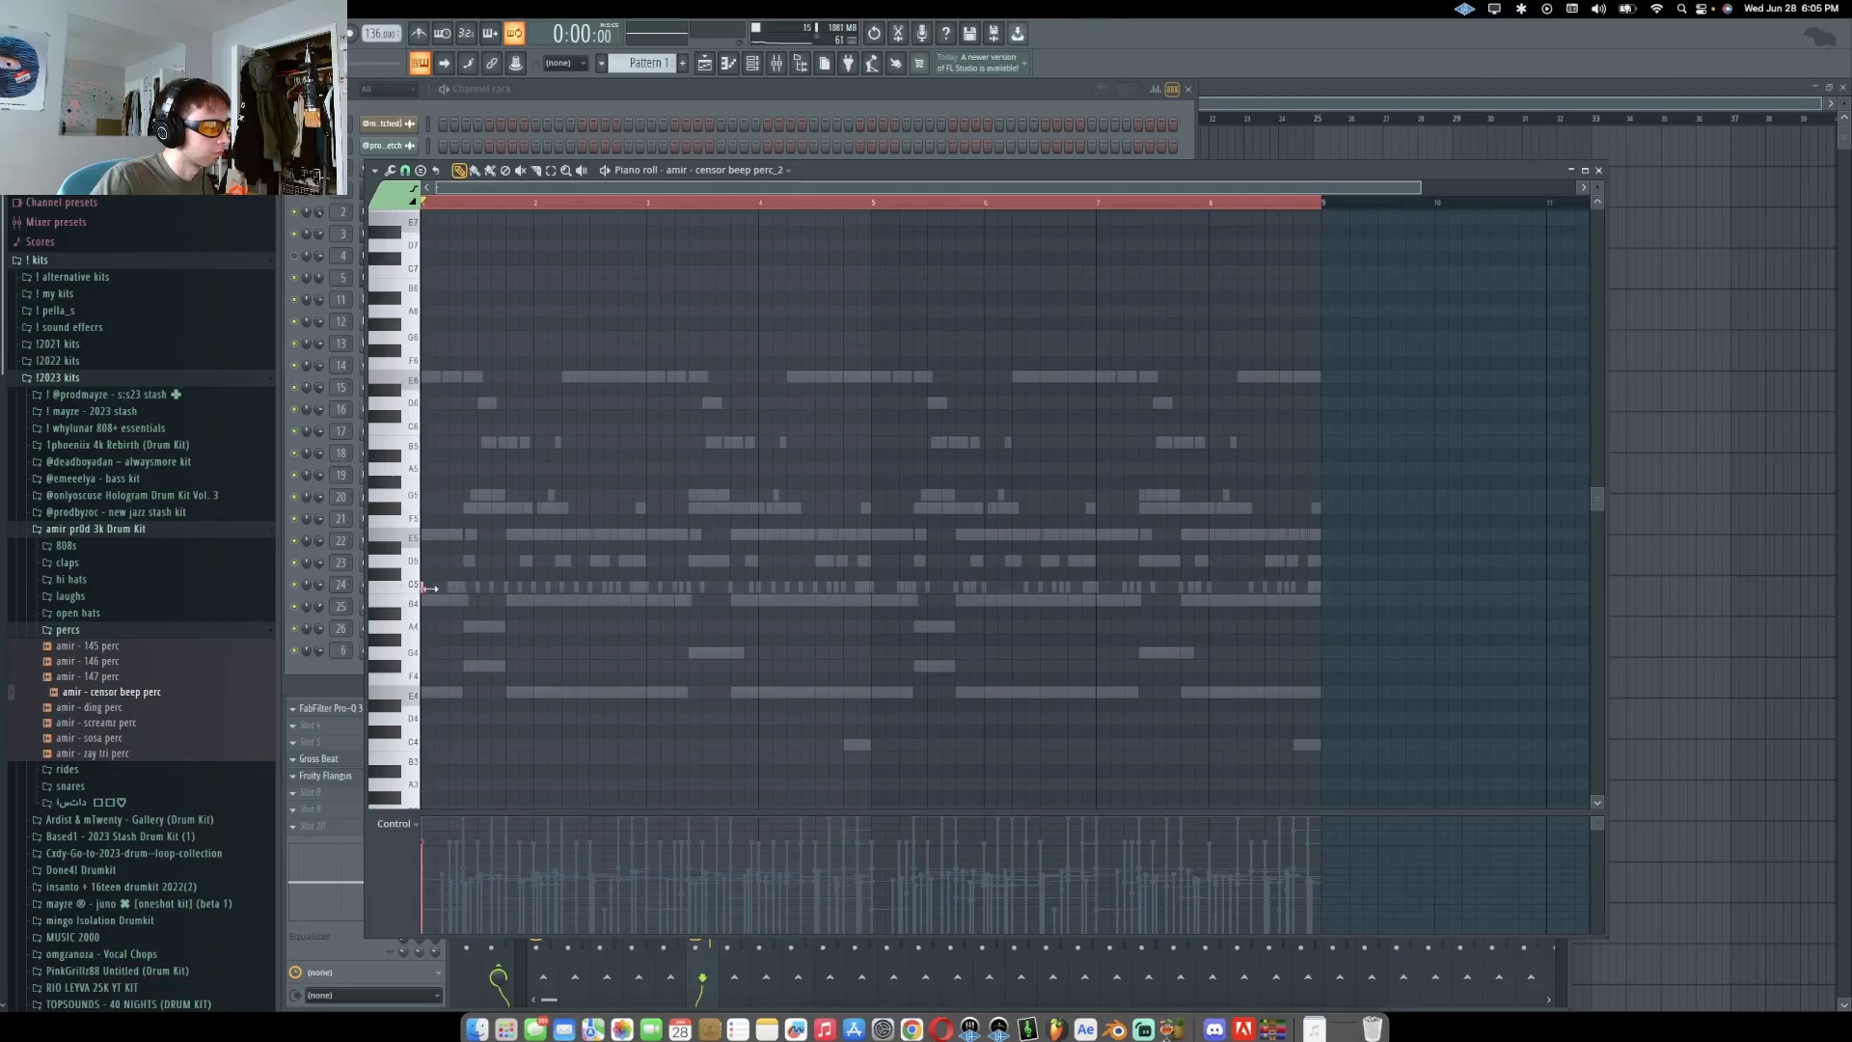
Add and lengthen a second censor beep note in the first bar, adjust its velocity, and duplicate the pattern
key(space)
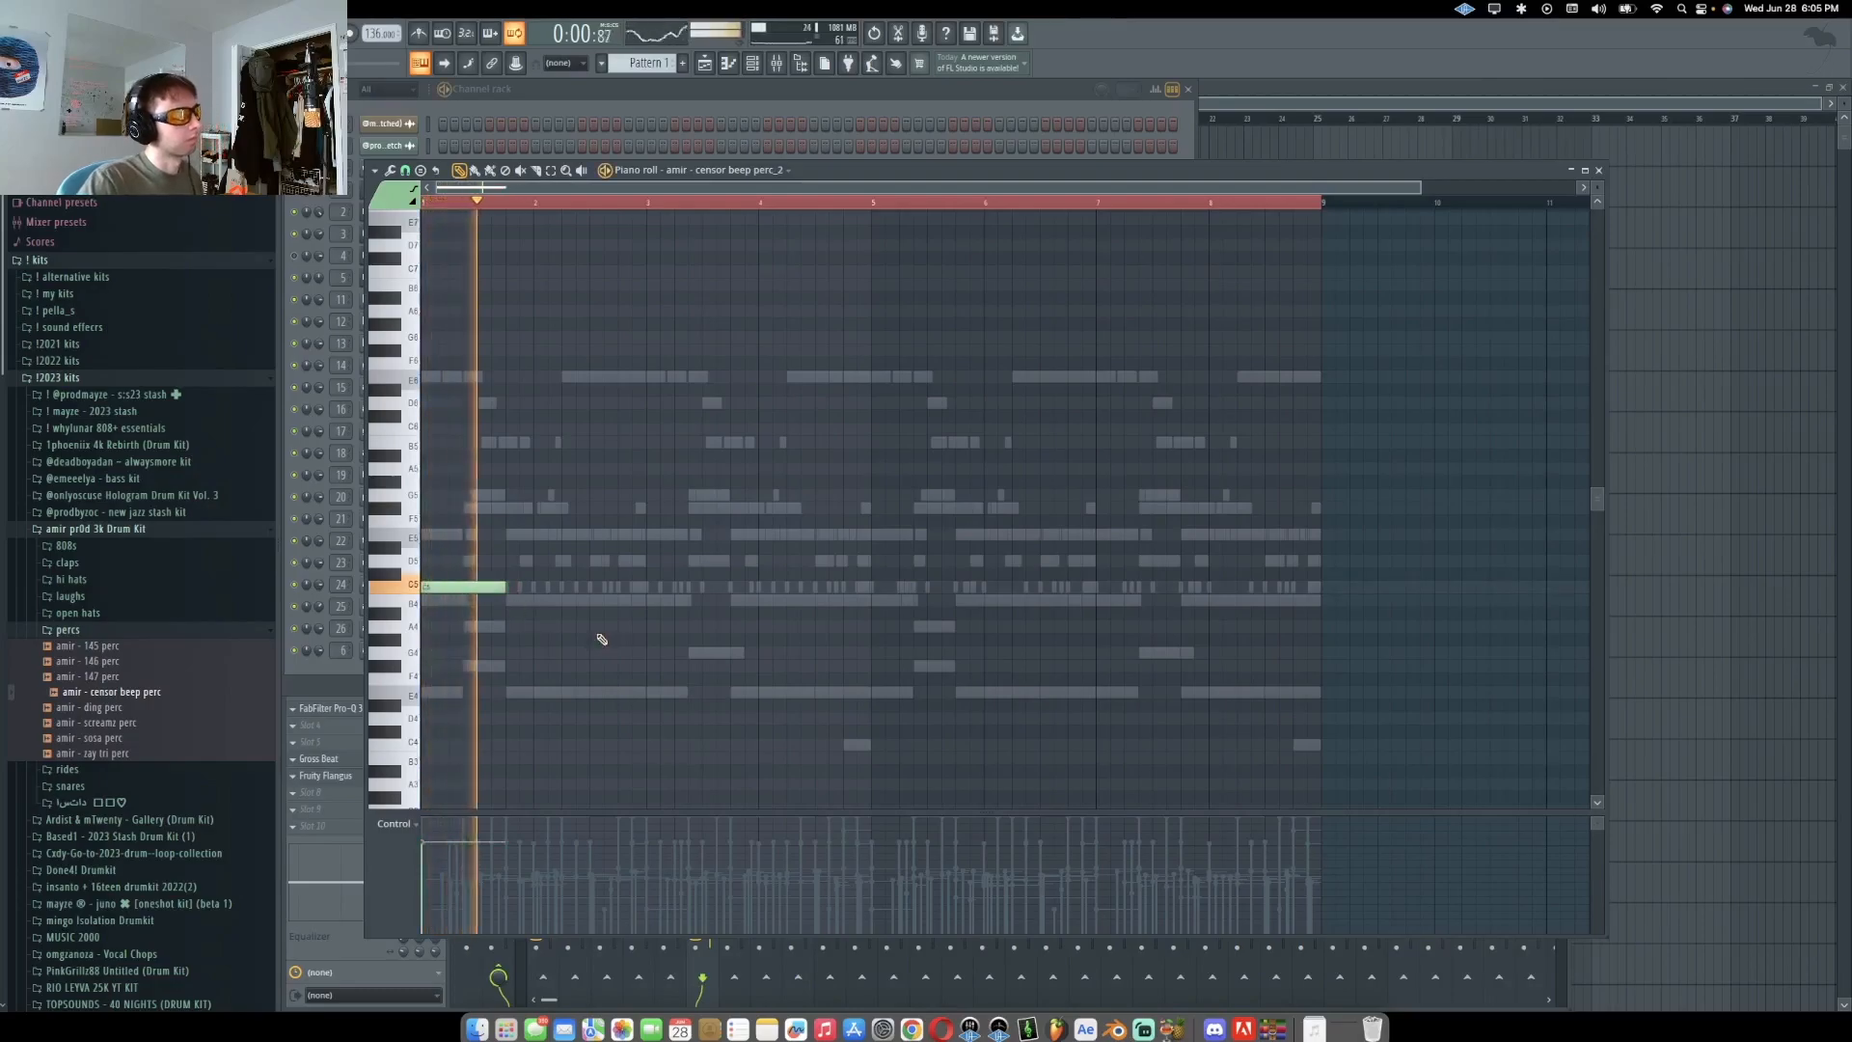
click(675, 587)
key(space)
key(space)
click(660, 861)
drag(728, 587, 756, 589)
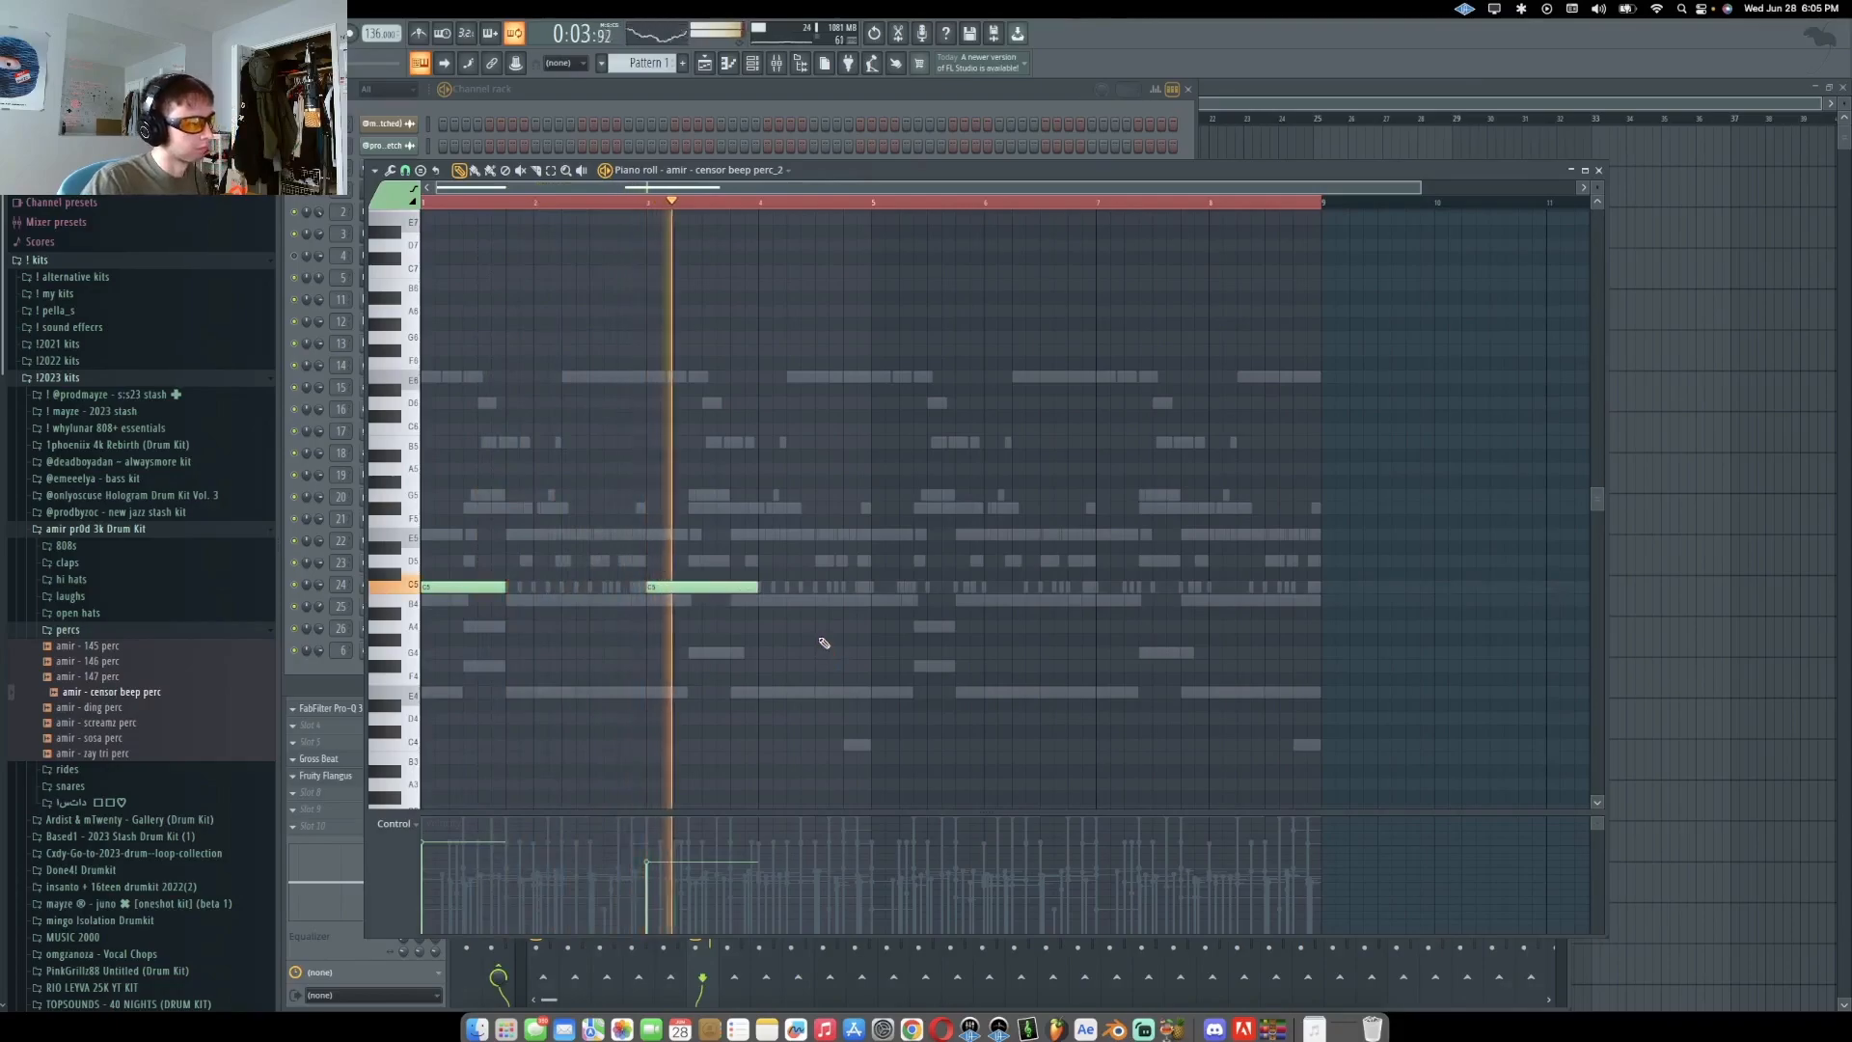
drag(875, 206, 424, 203)
key(super+b)
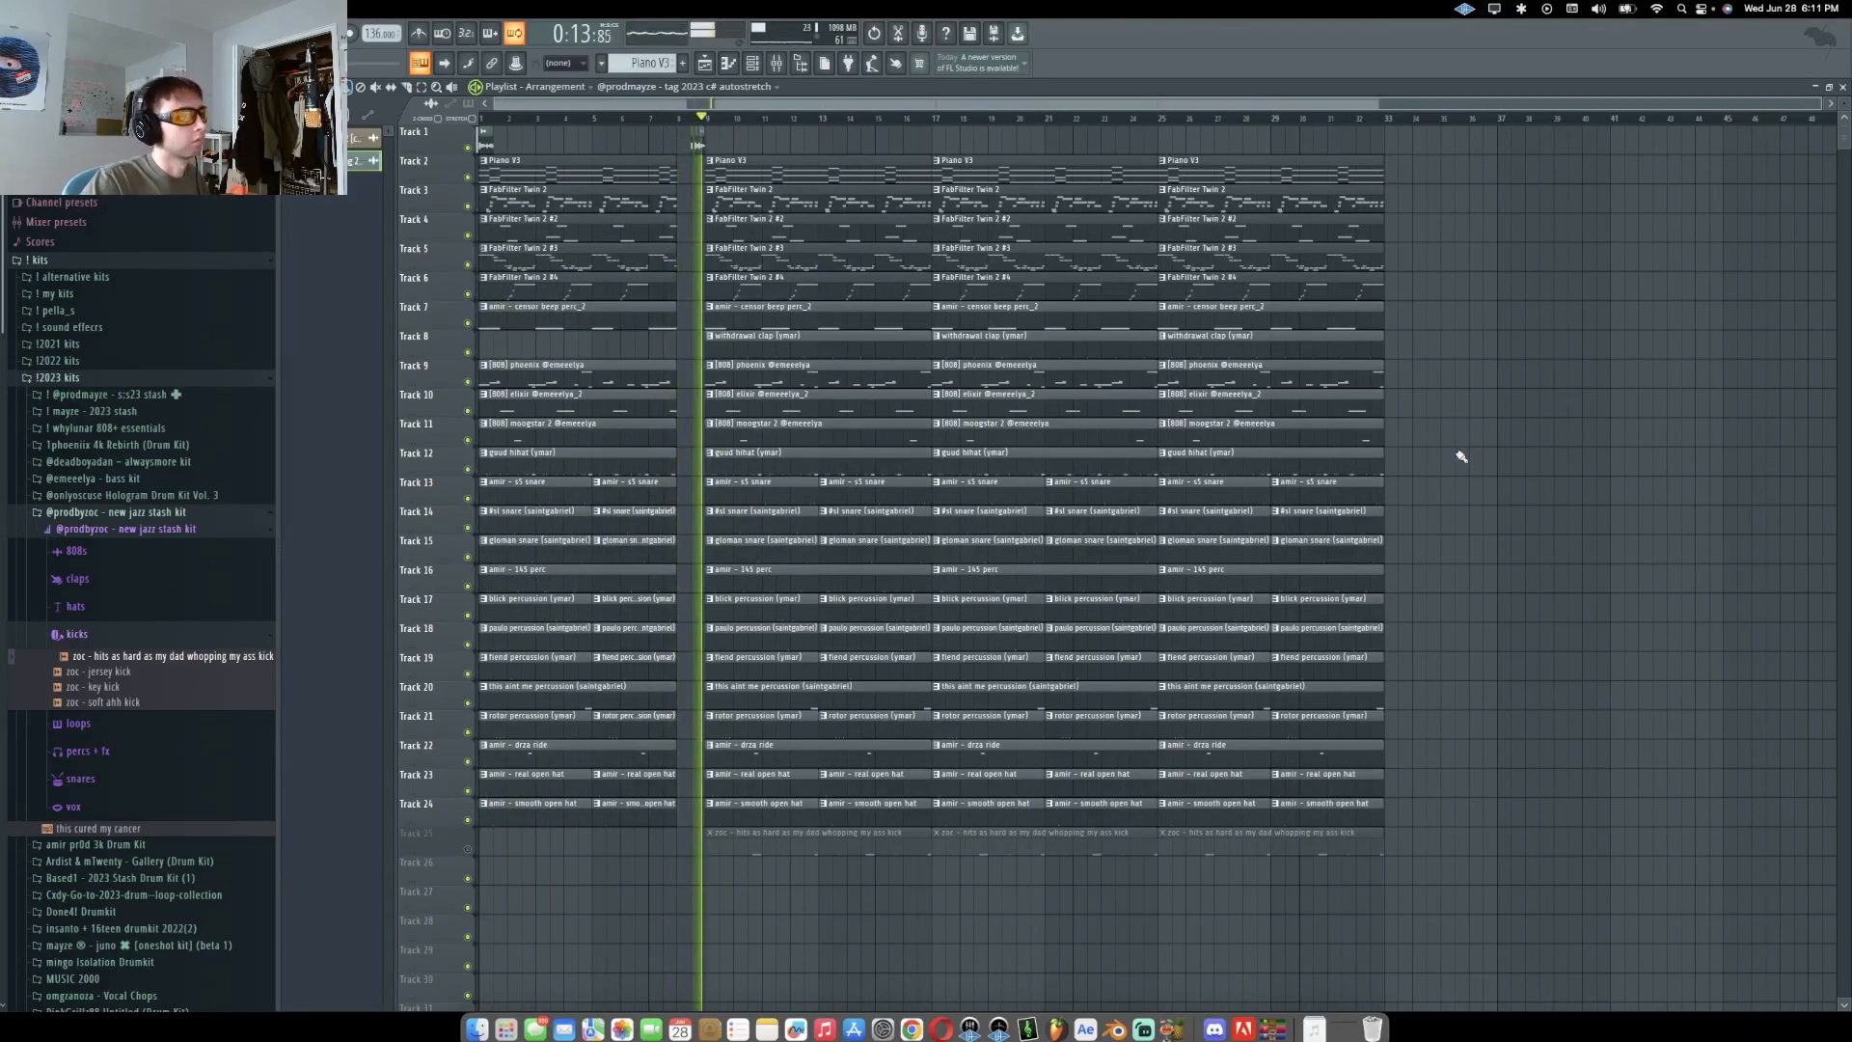
Remove several Piano V3 and FabFilter Twin 2 clips from the playlist arrangement
right_click(1023, 204)
right_click(1244, 204)
right_click(1244, 261)
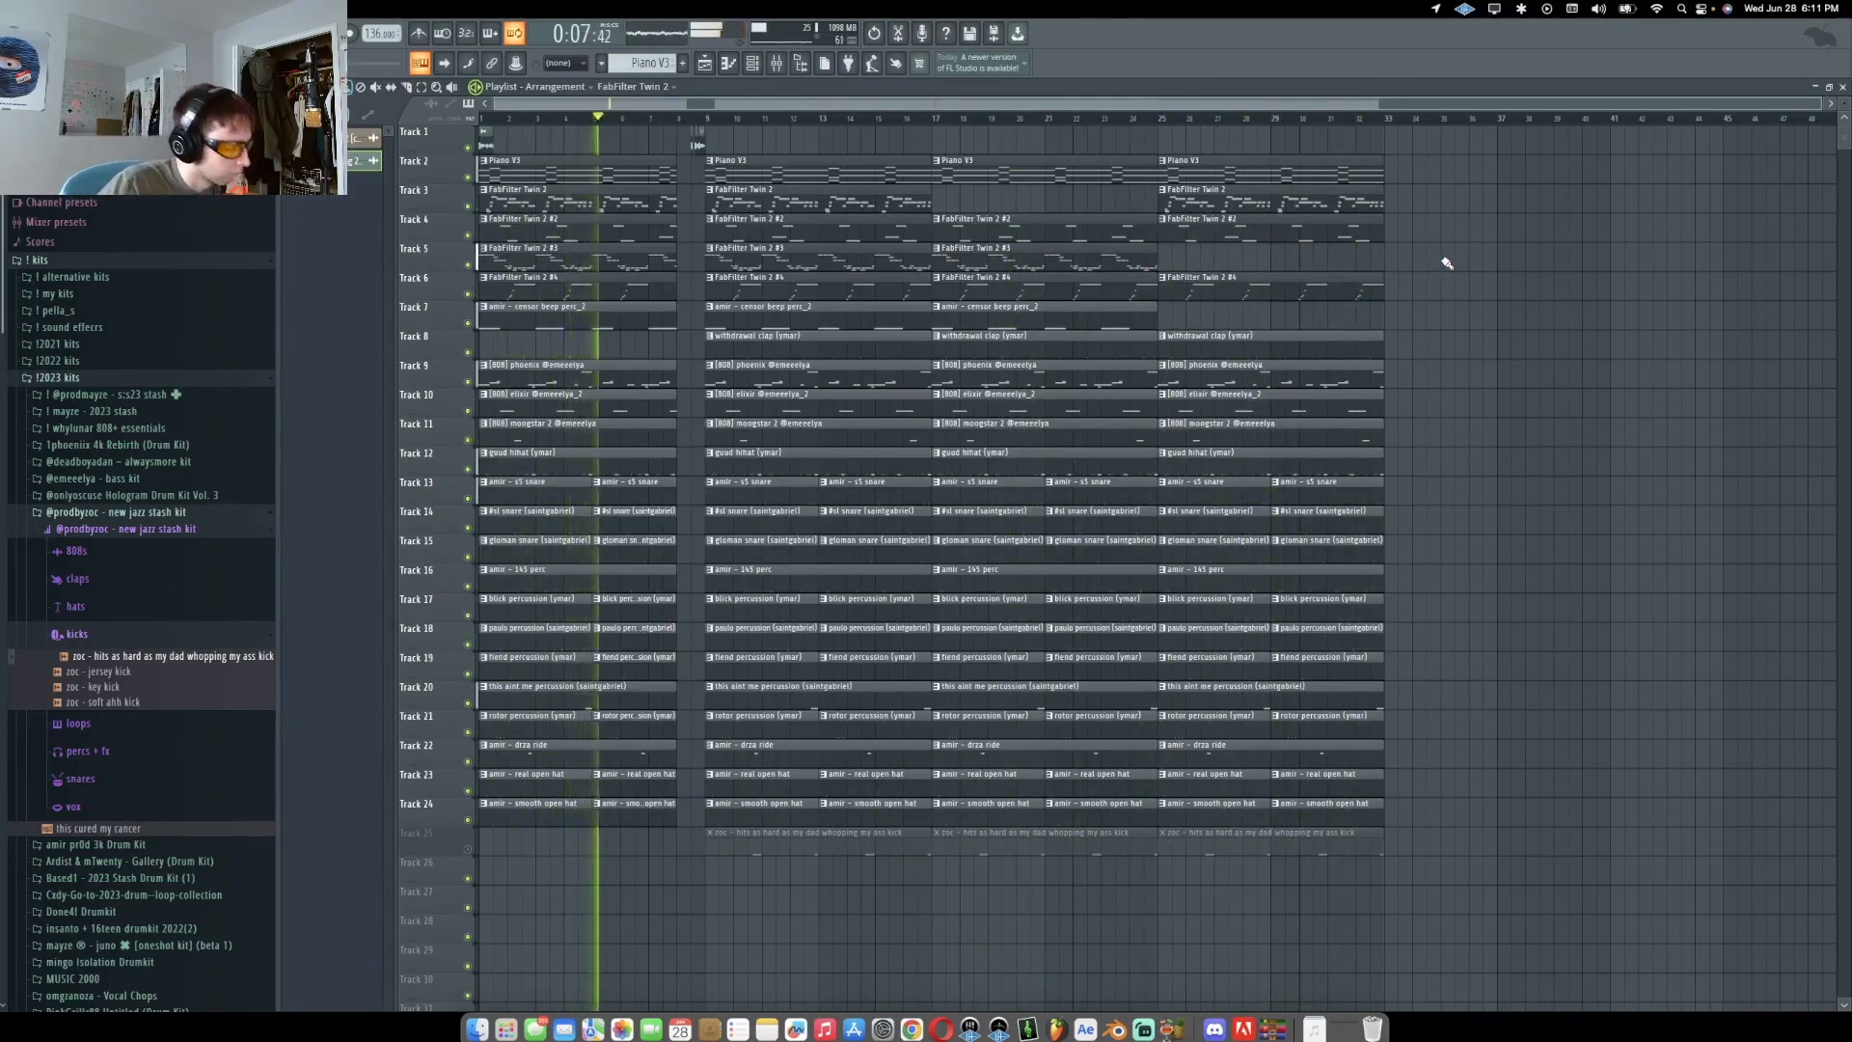
double_click(1130, 374)
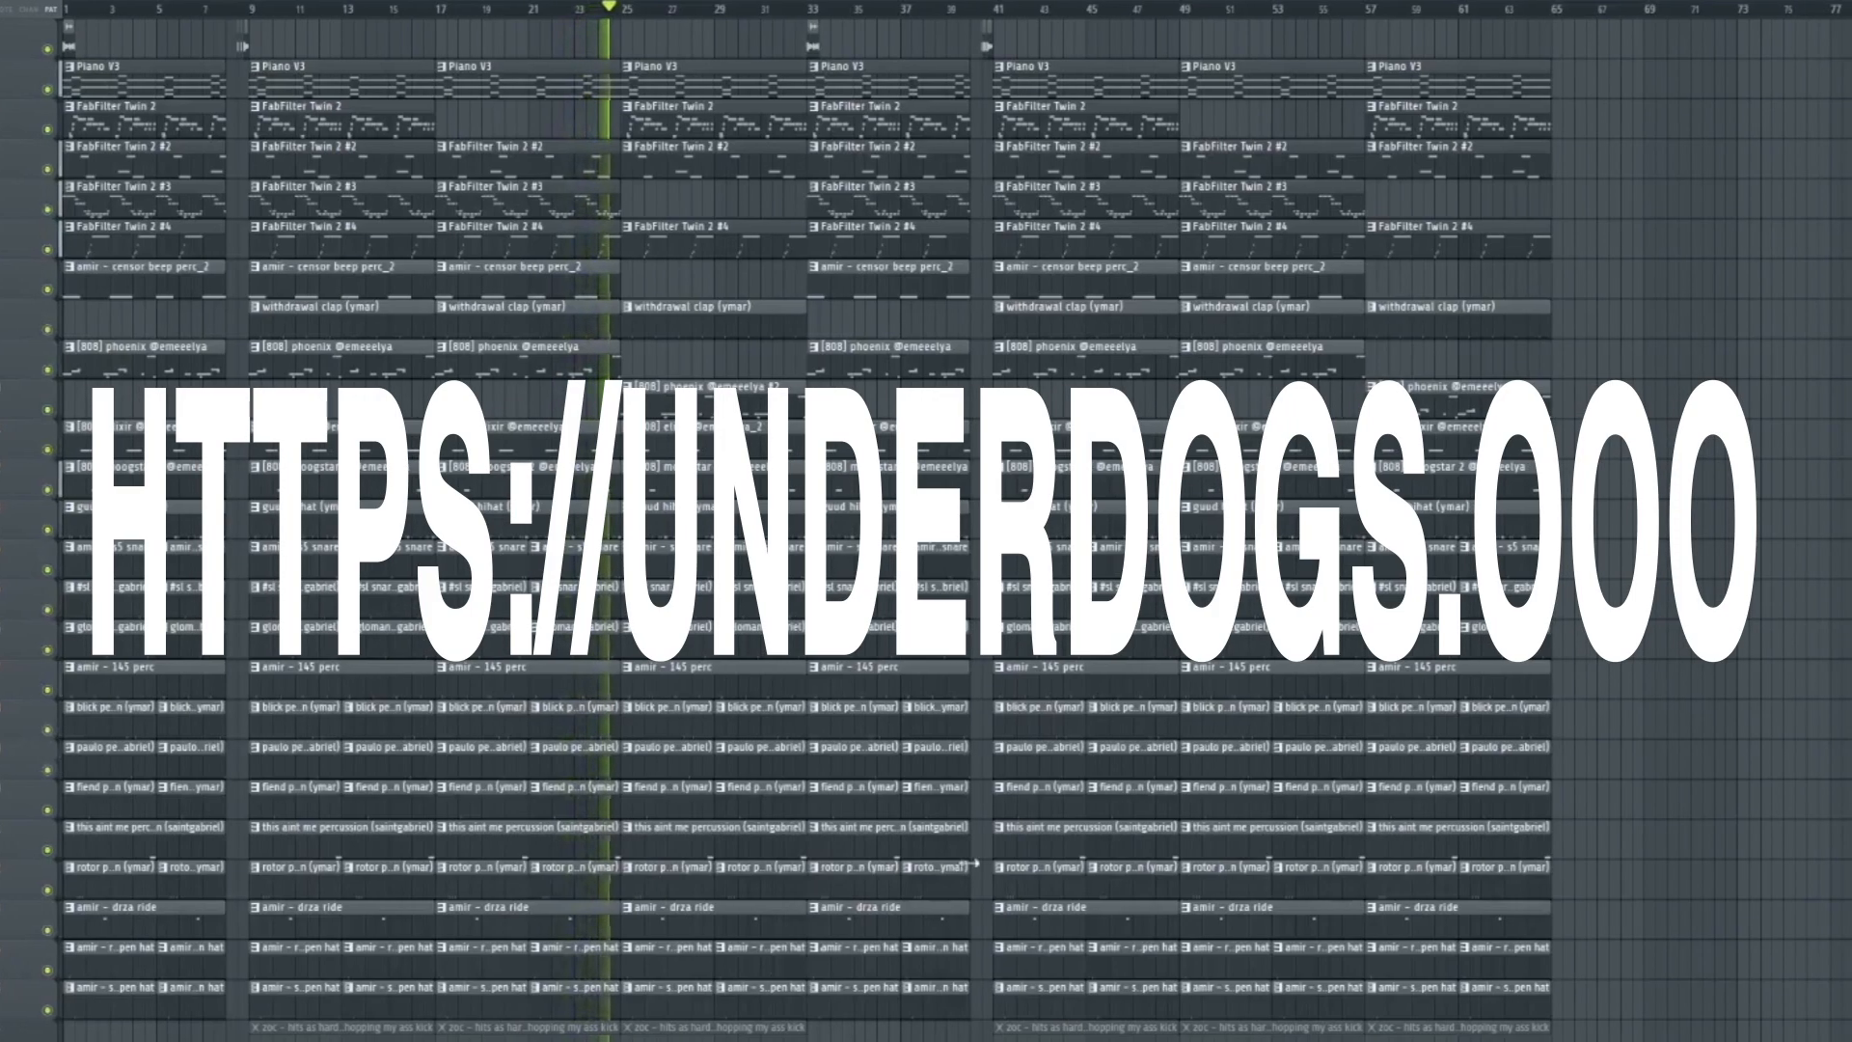
Delete a few percussion clips in the arrangement and undo the last deletion
right_click(677, 839)
right_click(689, 872)
right_click(749, 885)
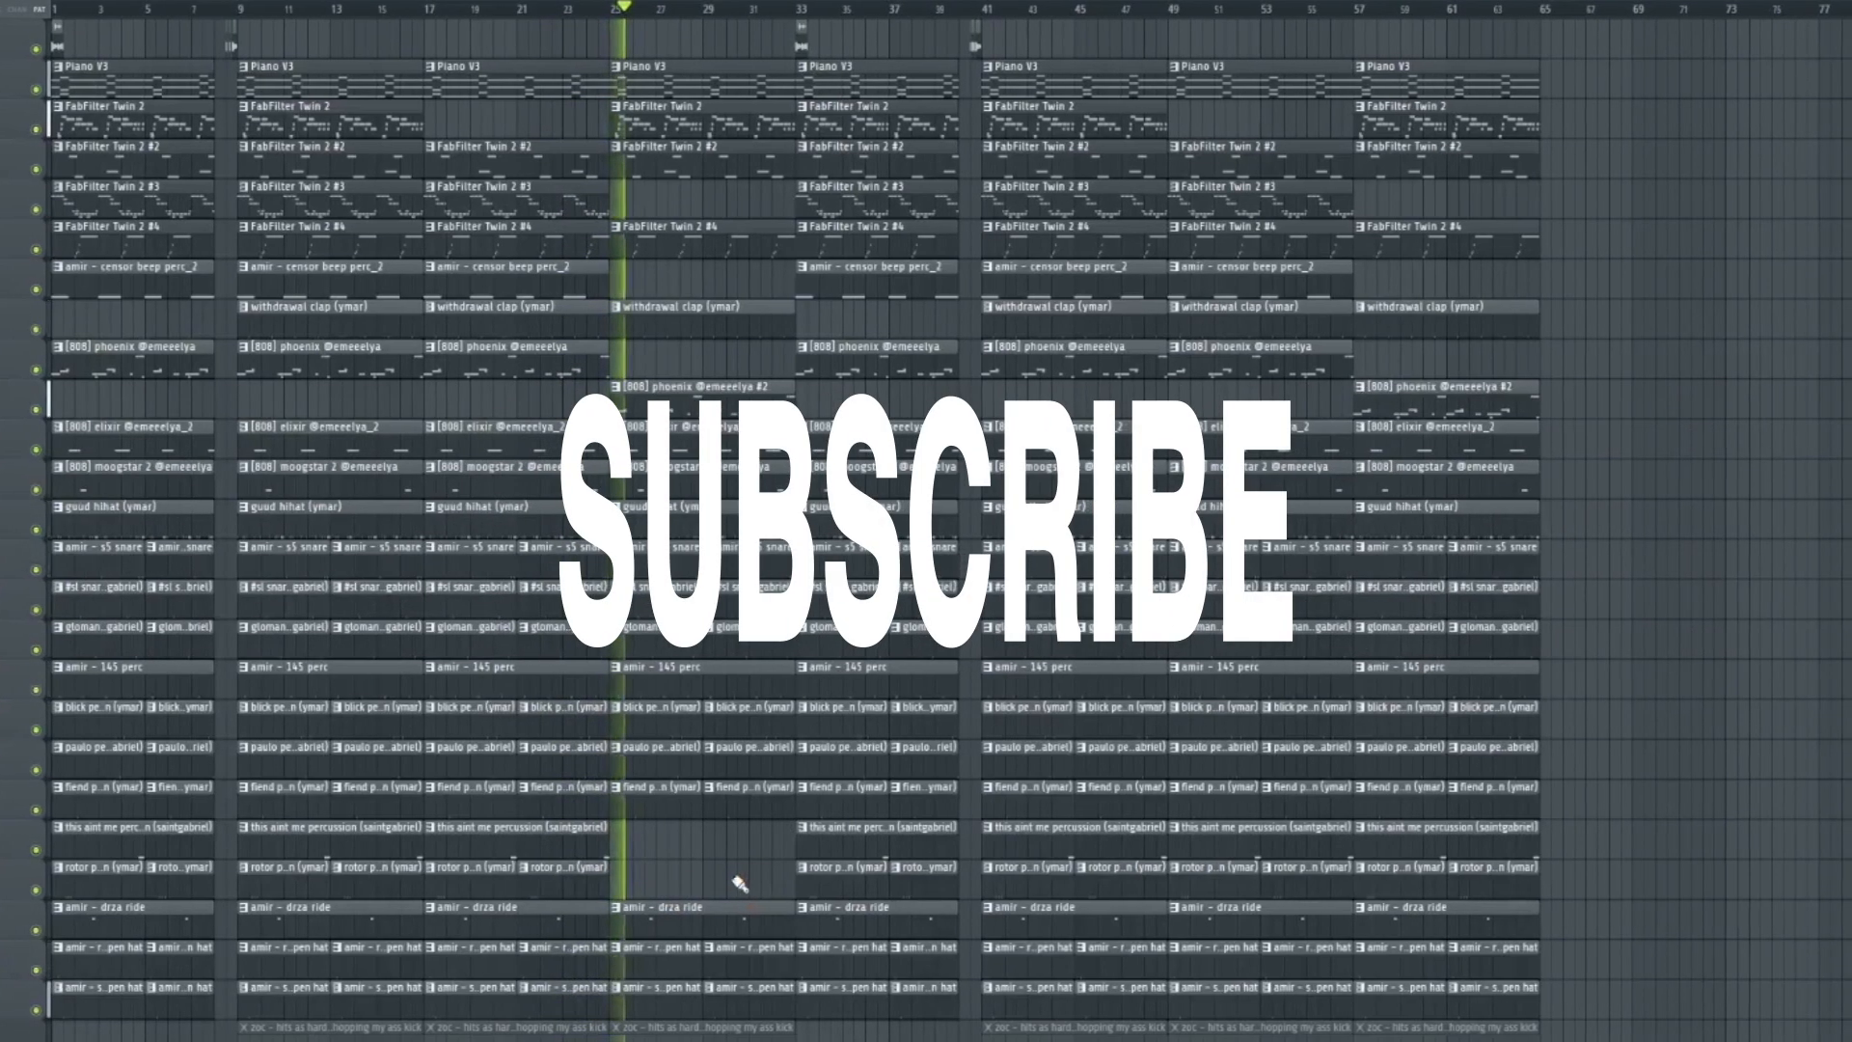
key(ctrl+z)
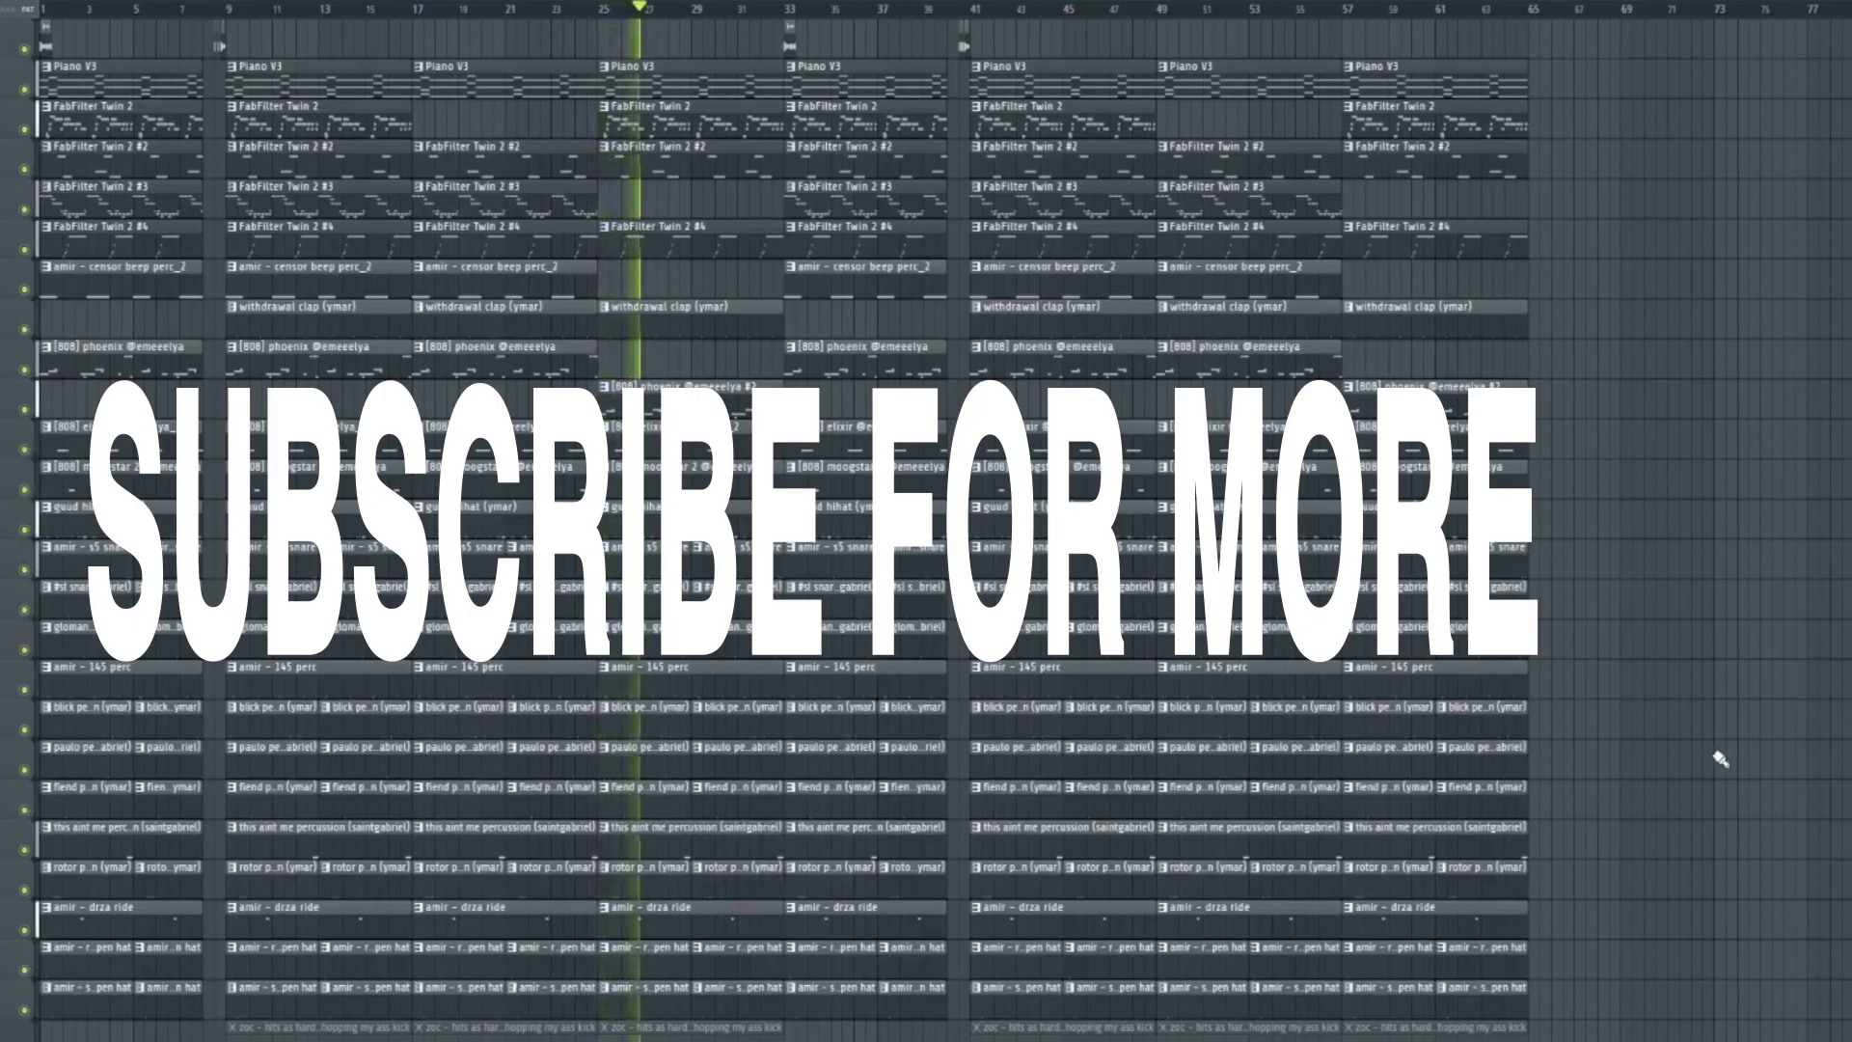